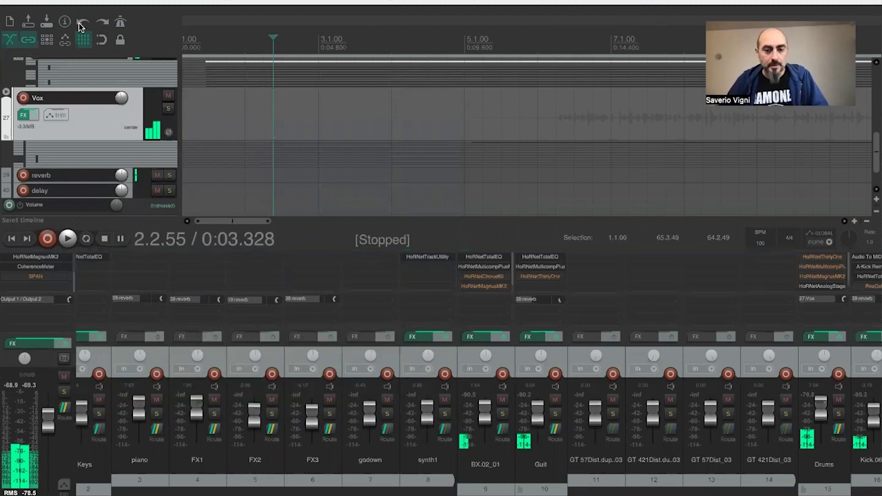
# - Open the Sound output settings in System Preferences, examine the list of available output devices, and close the window
pyautogui.moveTo(386, 491)
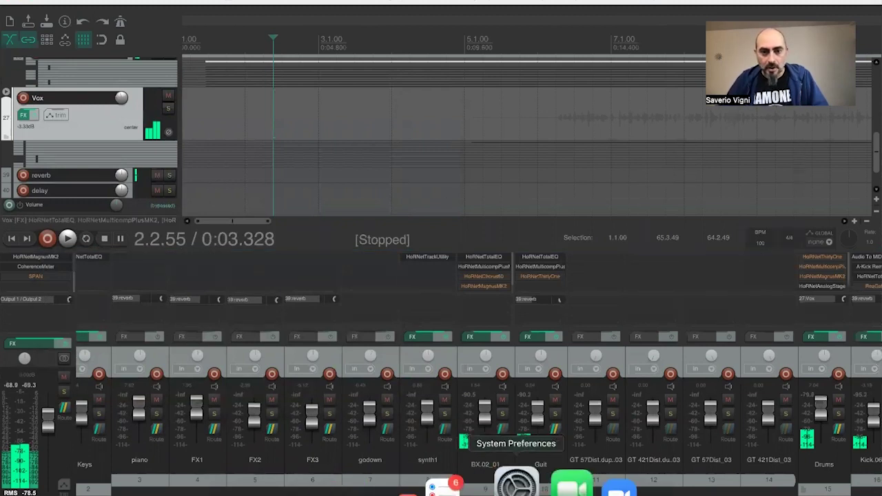
pyautogui.click(517, 484)
pyautogui.scroll(-1, 122, 230)
pyautogui.scroll(-2, 123, 230)
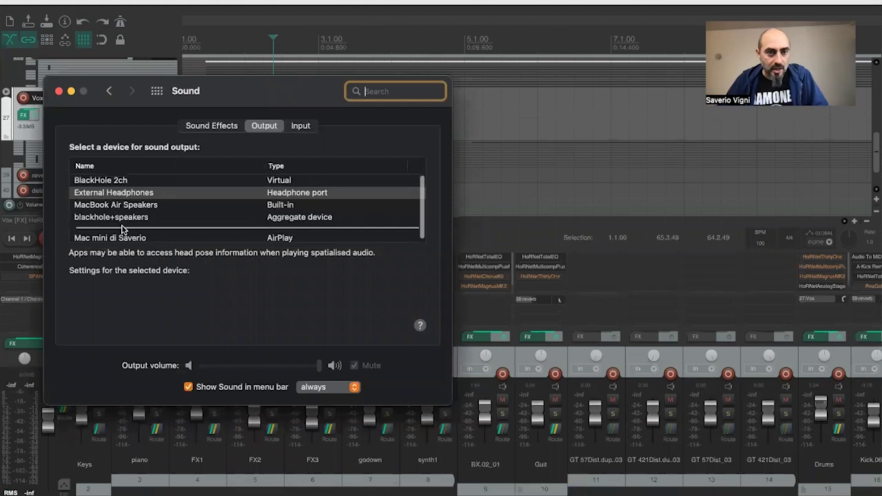
pyautogui.scroll(2, 123, 230)
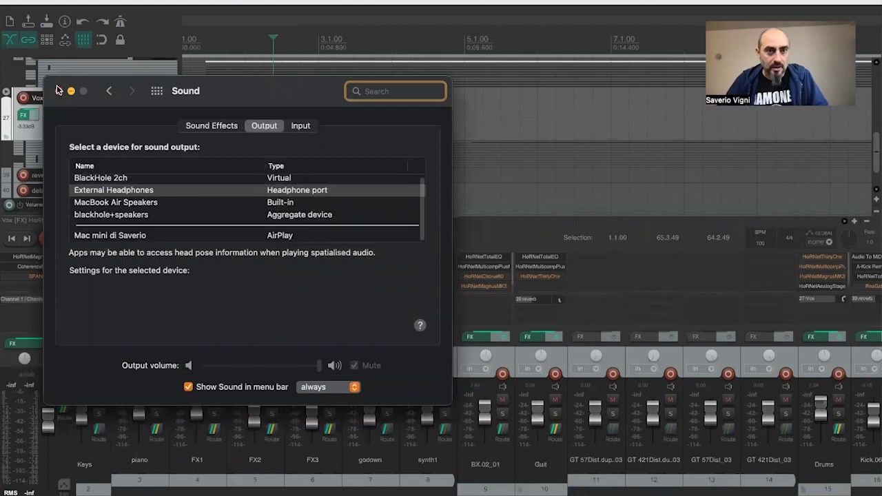
pyautogui.click(59, 91)
# - Set REAPER's audio device to ZoomAudioD in the preferences and apply the change
pyautogui.click(43, 1)
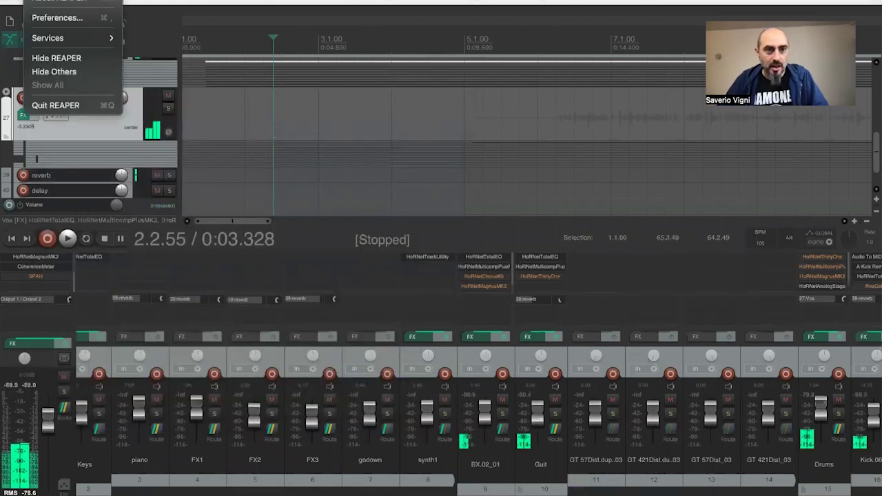
pyautogui.click(53, 18)
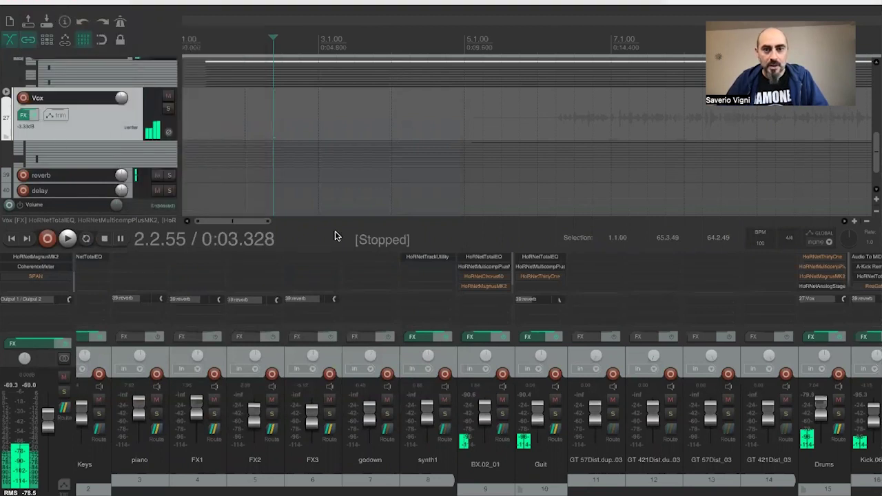
pyautogui.click(445, 129)
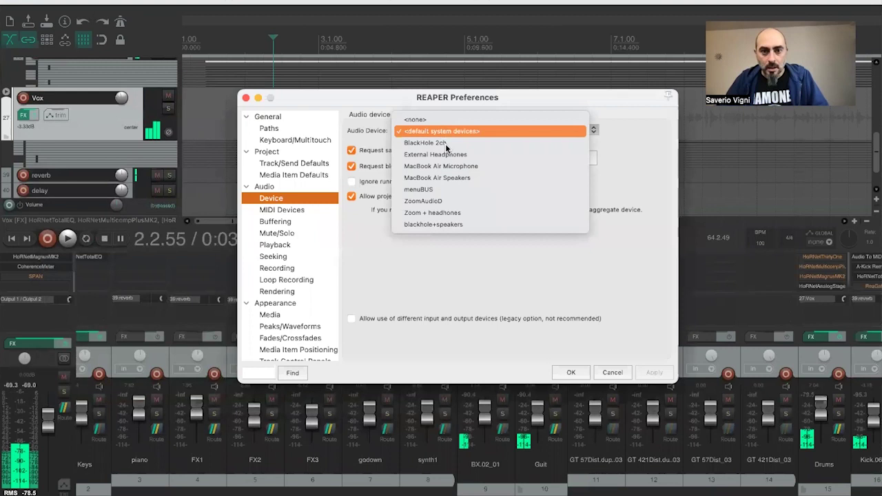
pyautogui.click(451, 201)
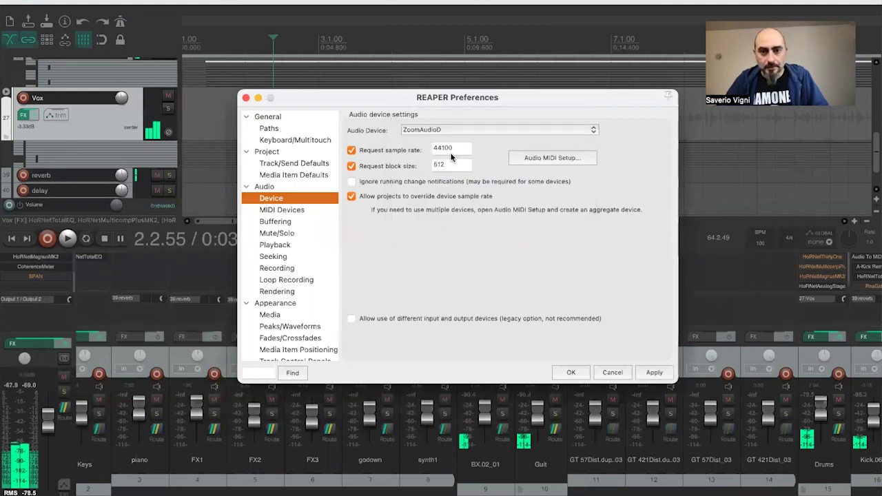
pyautogui.click(653, 372)
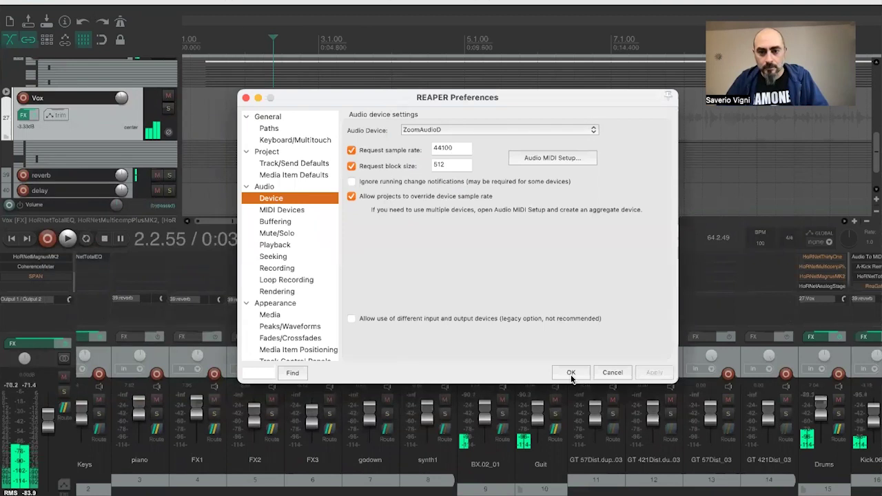
pyautogui.click(570, 373)
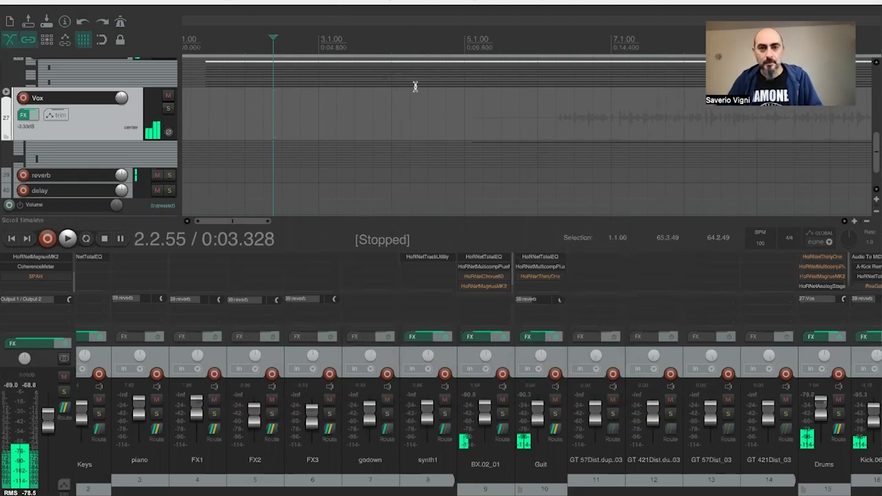
# - Play the project from the edit cursor to check the audio output, and stop playback
pyautogui.click(69, 238)
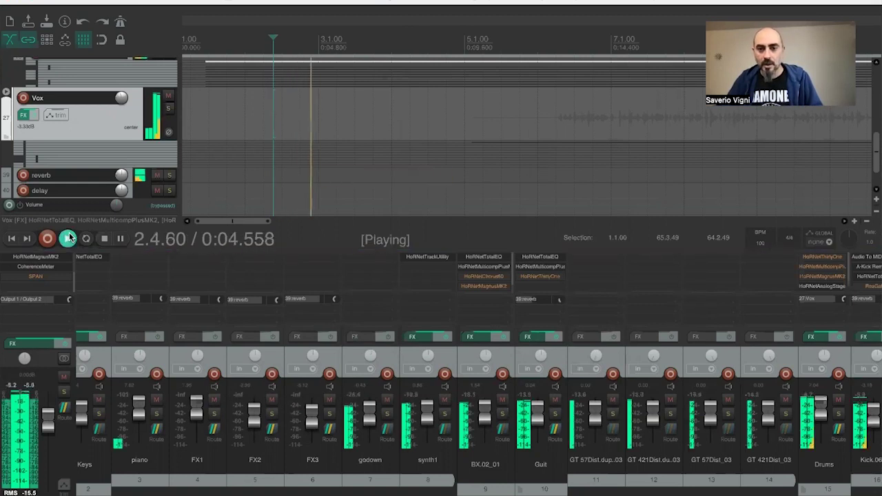
pyautogui.click(66, 239)
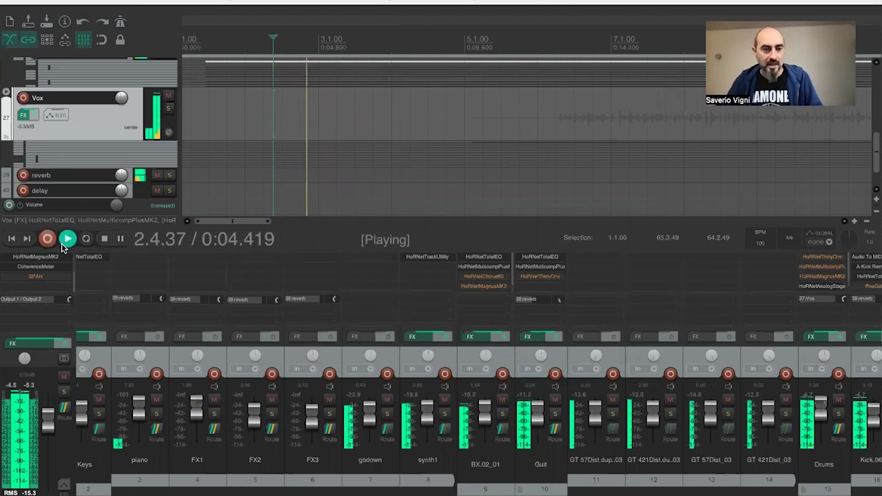
pyautogui.click(67, 239)
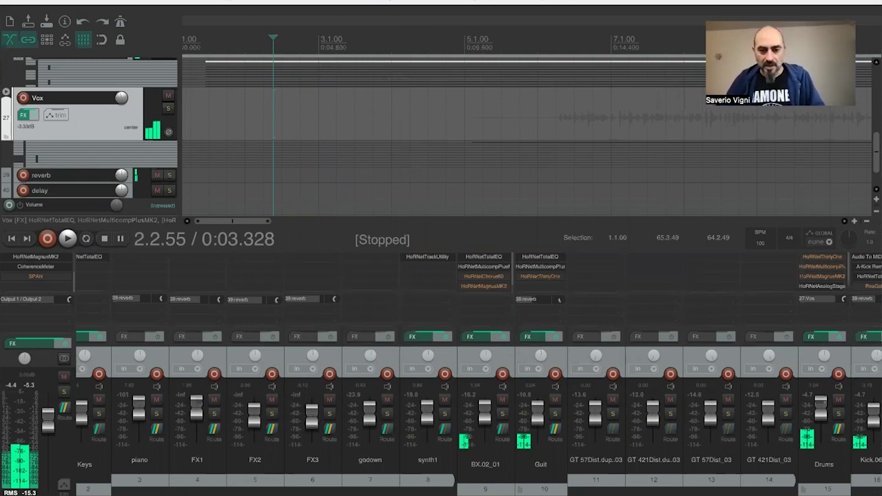
# - Render the Drums folder track to a stereo stem track, muting the original
pyautogui.hscroll(-3, 312, 413)
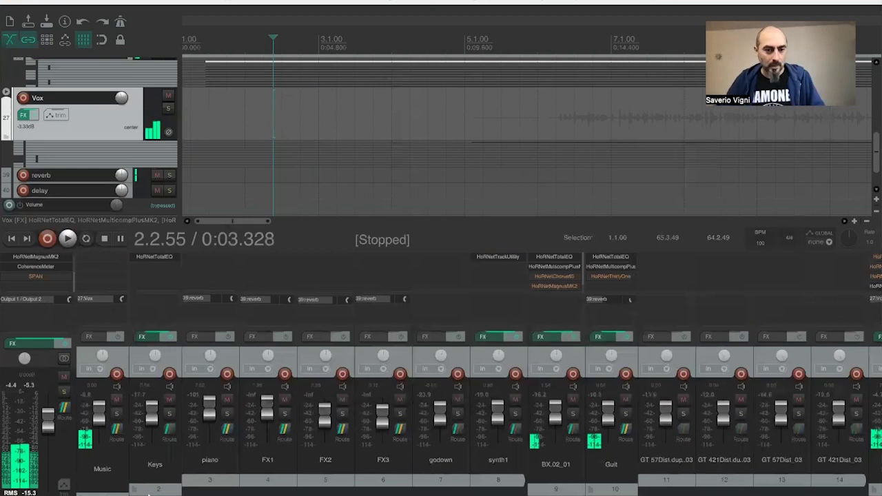
pyautogui.click(91, 484)
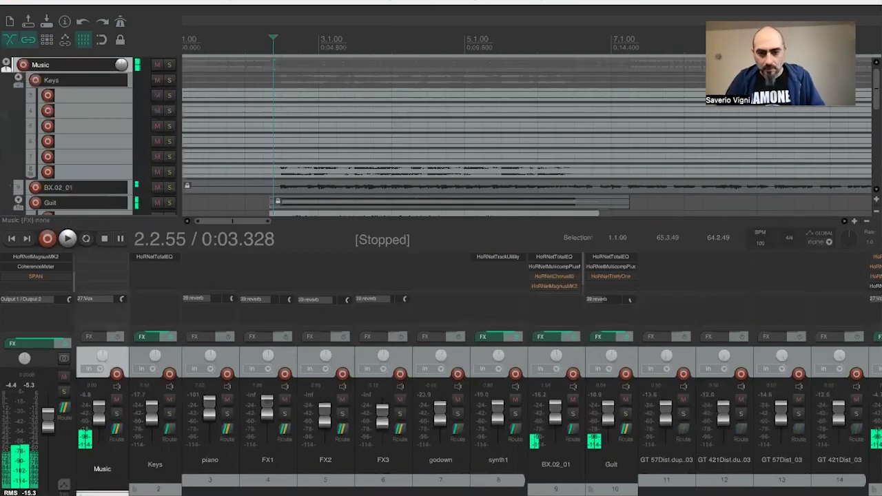
pyautogui.hscroll(5, 488, 482)
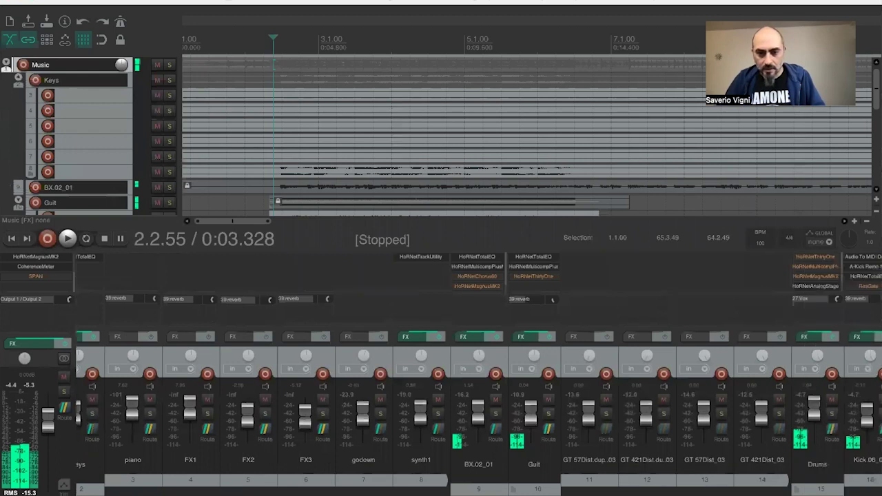
pyautogui.rightClick(473, 480)
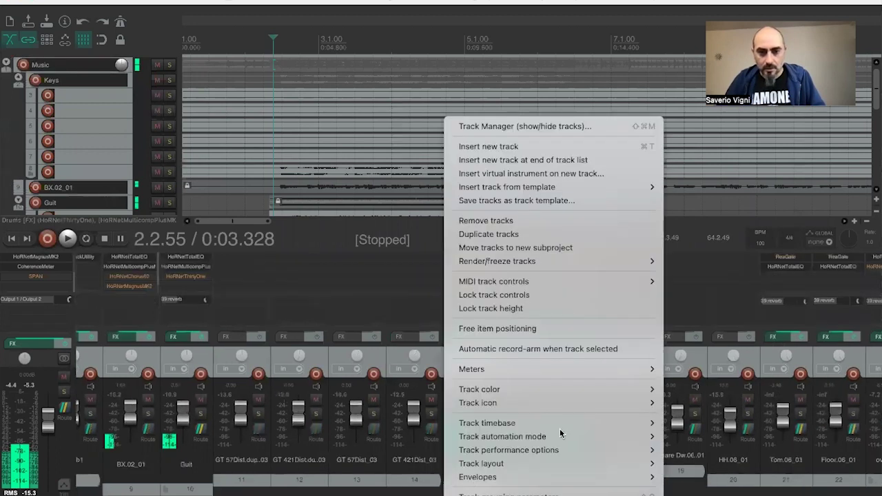
pyautogui.moveTo(551, 477)
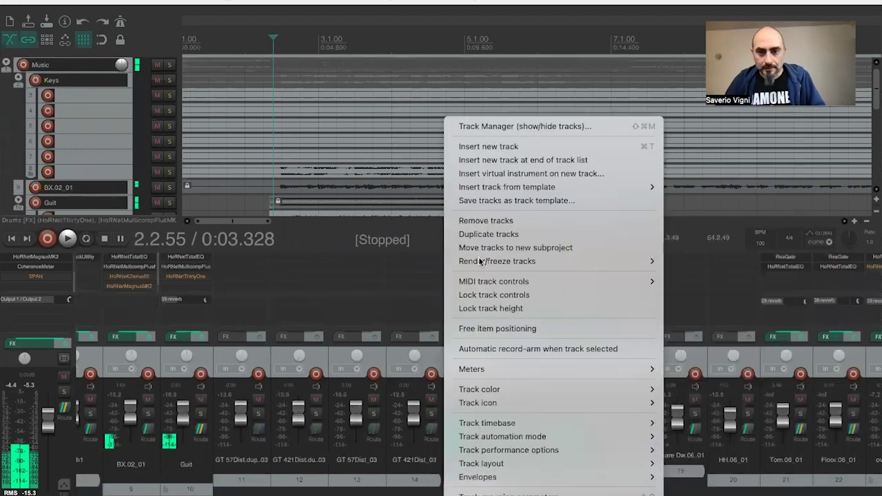
pyautogui.moveTo(480, 260)
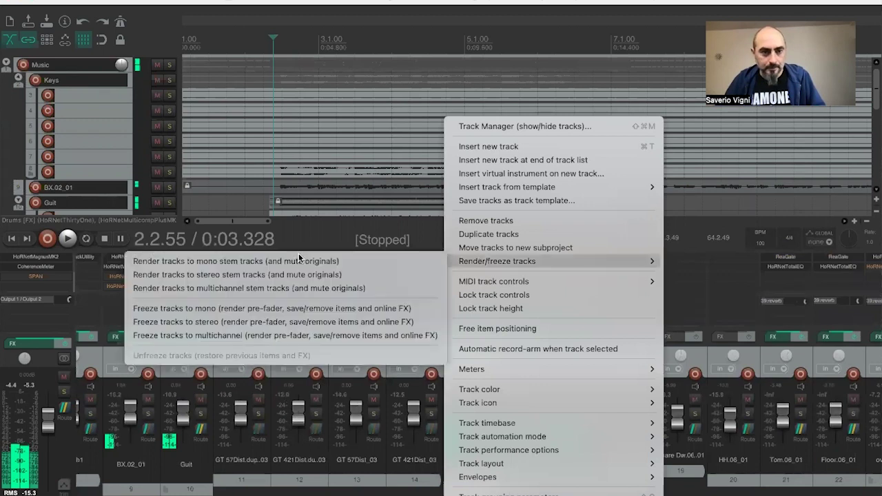
pyautogui.click(249, 277)
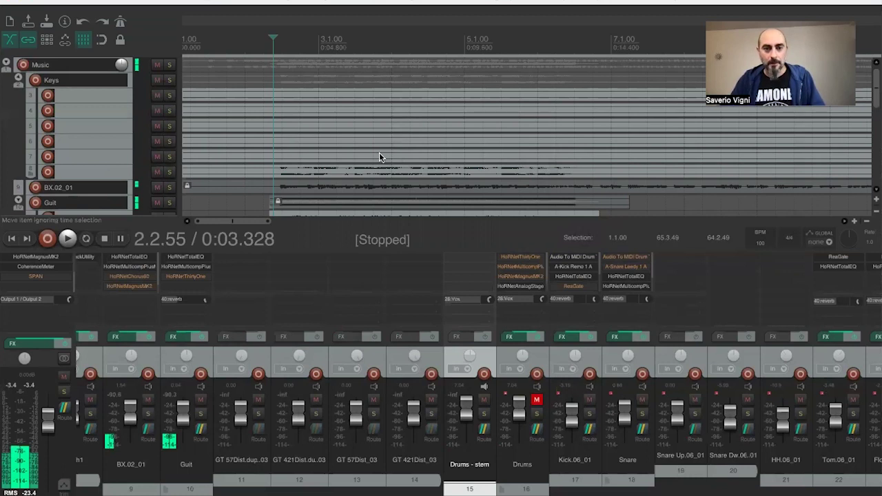
# - Play the mix from the edit cursor with the Drums stem in place, and stop playback
pyautogui.click(67, 239)
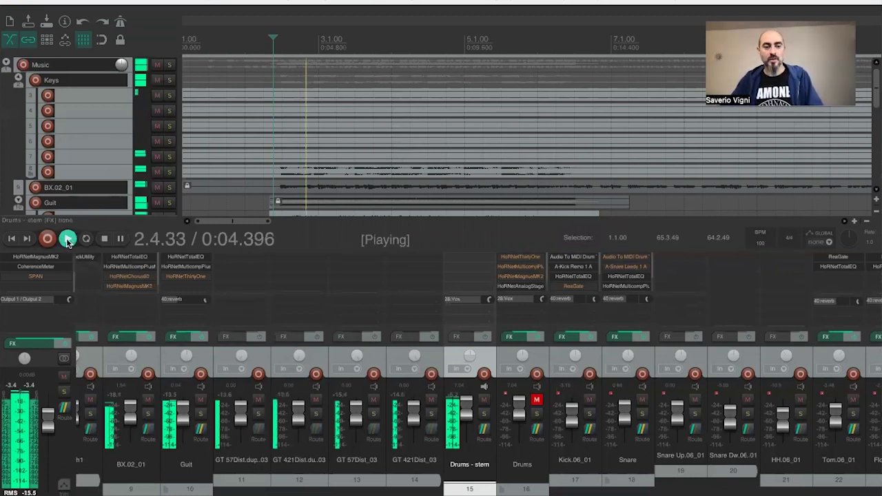
pyautogui.click(63, 239)
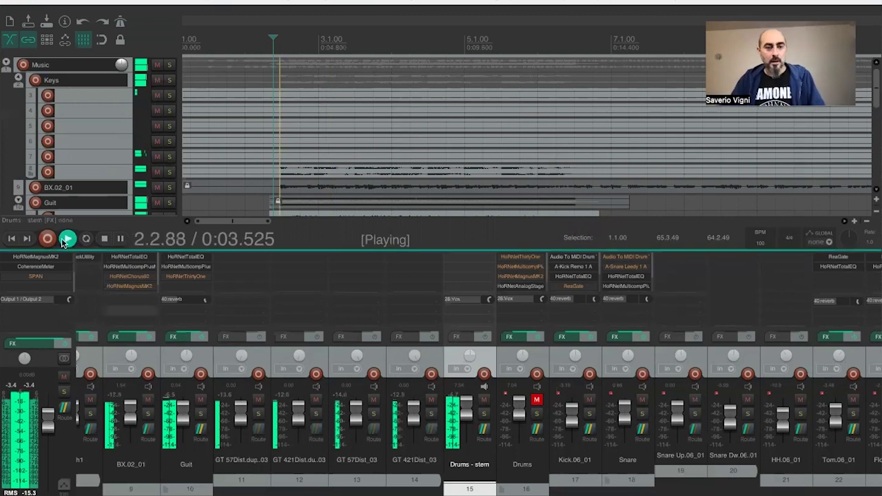
pyautogui.click(63, 239)
pyautogui.press('space')
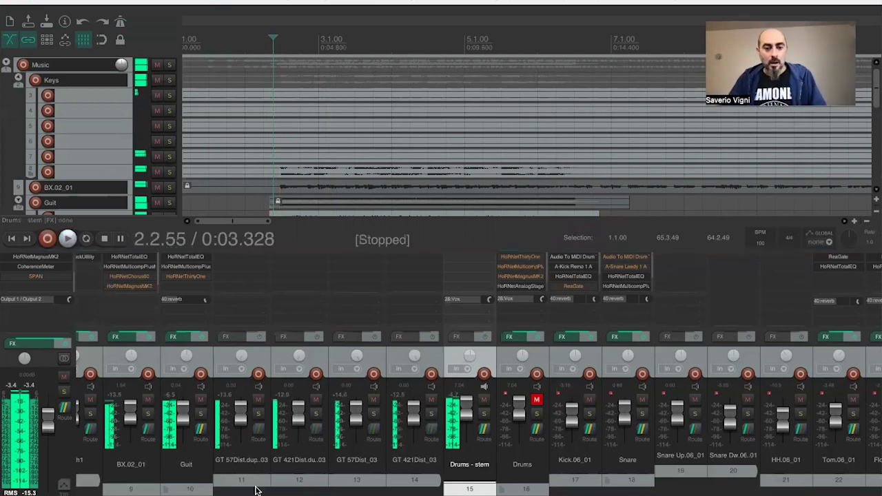
# - Hide the mixer and collapse the Keys and Guit folders in the track list, keeping the Drums folder collapsed
pyautogui.hscroll(-1, 441, 400)
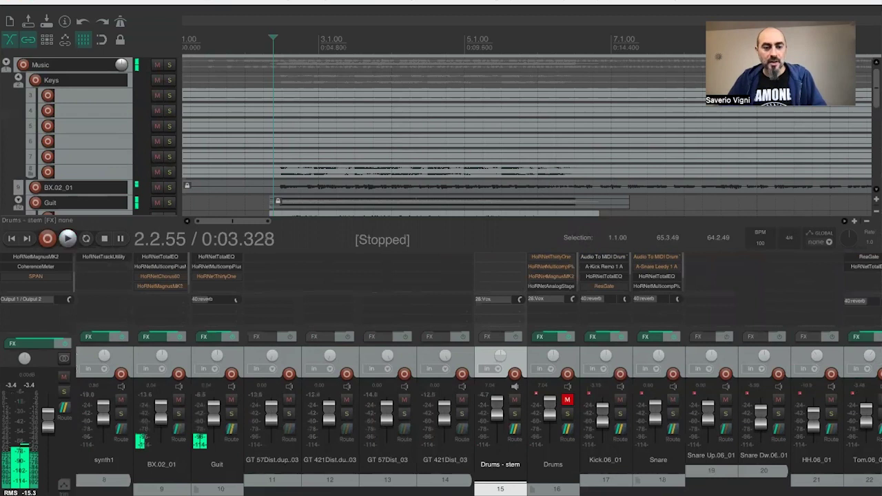
pyautogui.hscroll(-6, 441, 400)
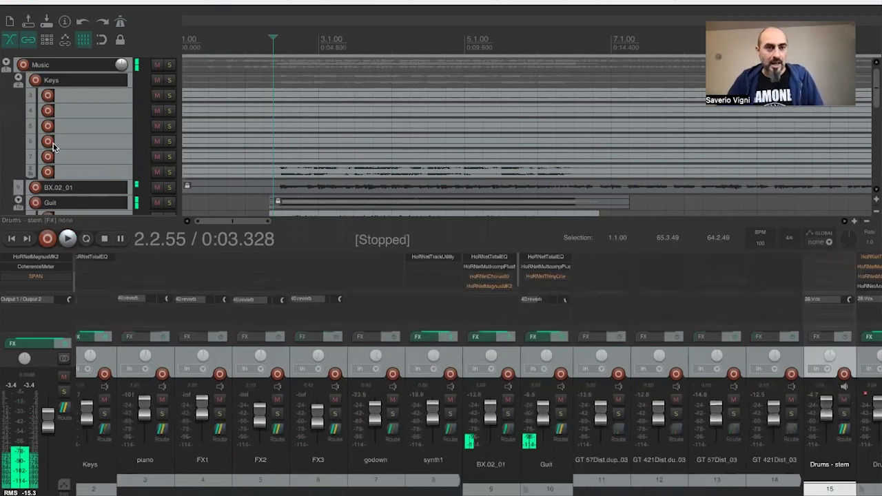
pyautogui.hotkey('ctrl', 'm')
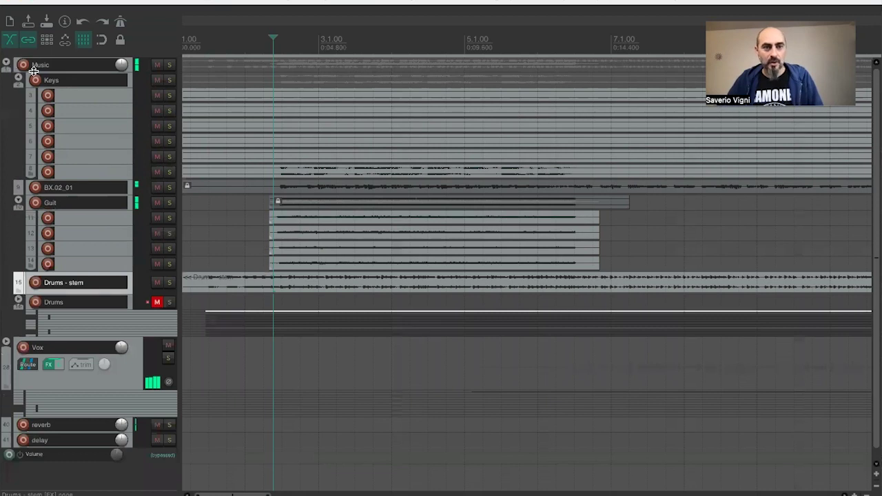
pyautogui.click(33, 70)
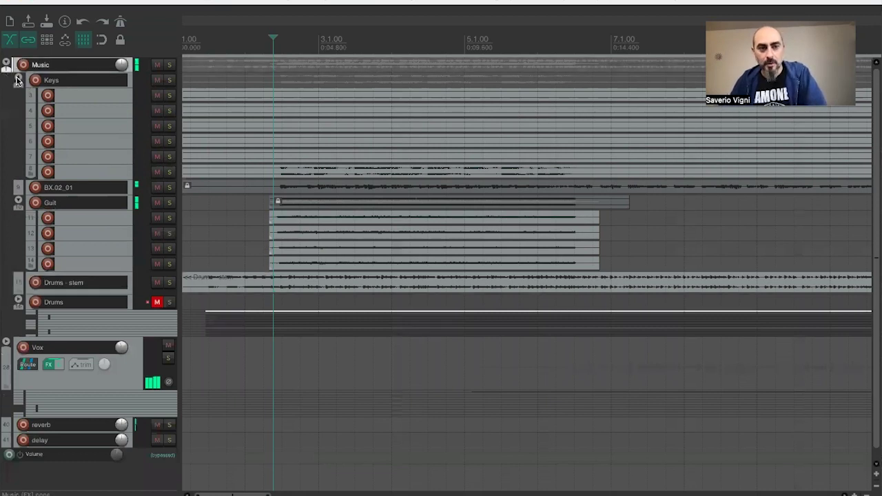
pyautogui.click(17, 79)
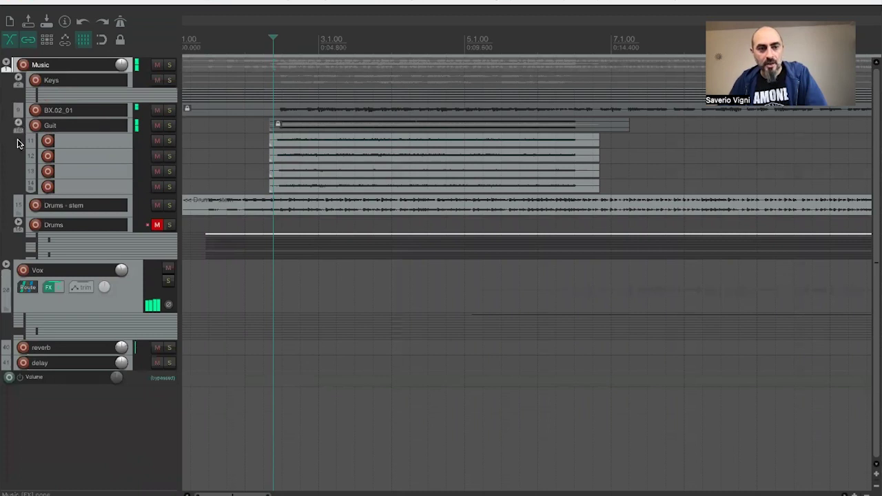
pyautogui.click(17, 126)
pyautogui.click(18, 172)
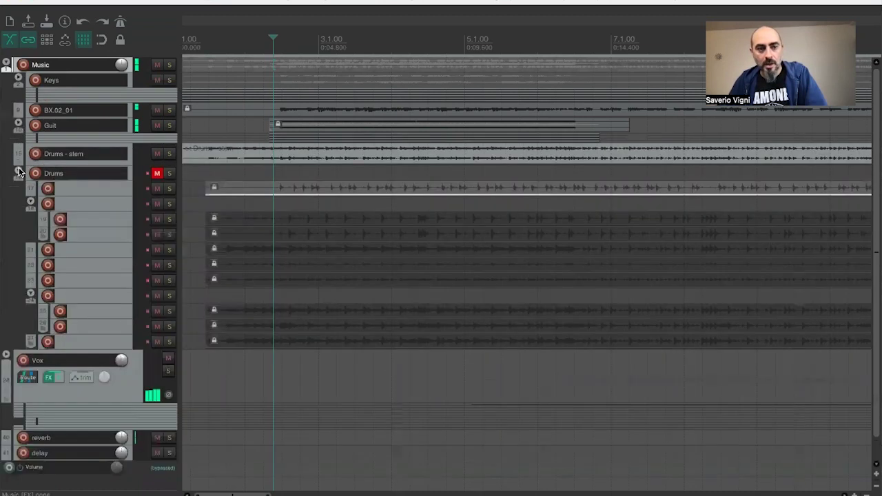
pyautogui.click(18, 172)
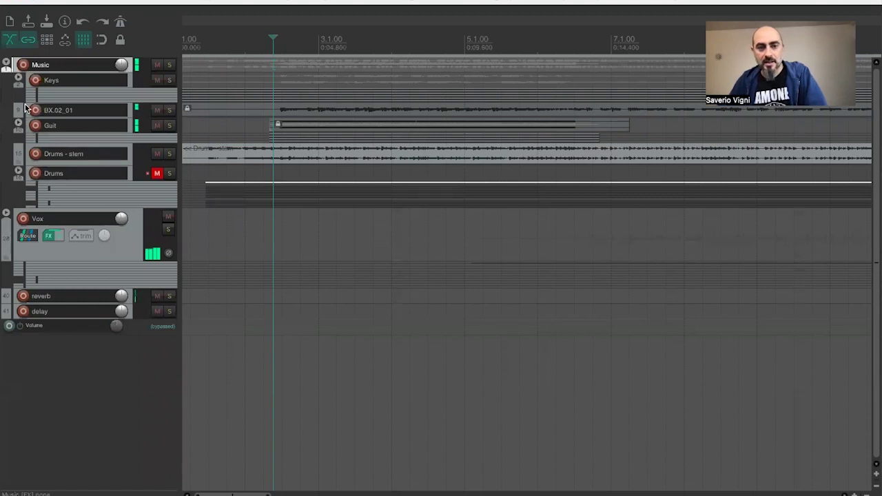
# - Mute the Vox folder track and show the mixer again
pyautogui.click(167, 217)
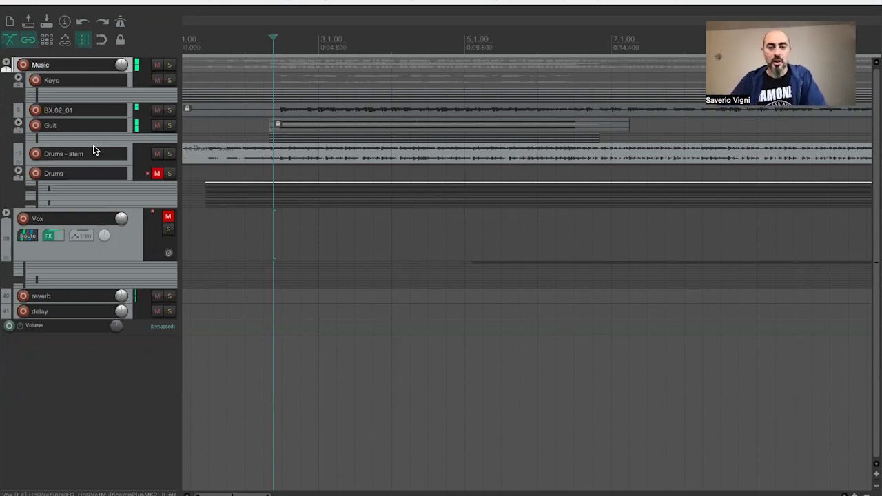
pyautogui.click(16, 62)
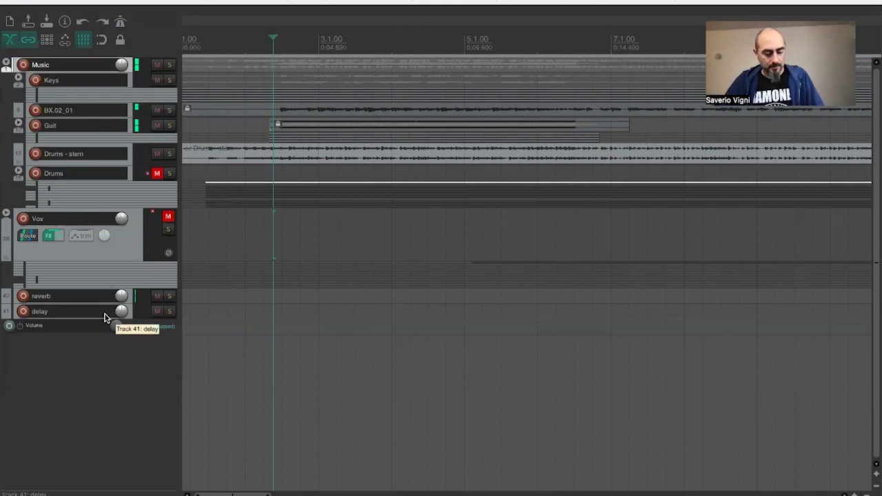
pyautogui.hotkey('ctrl', 'm')
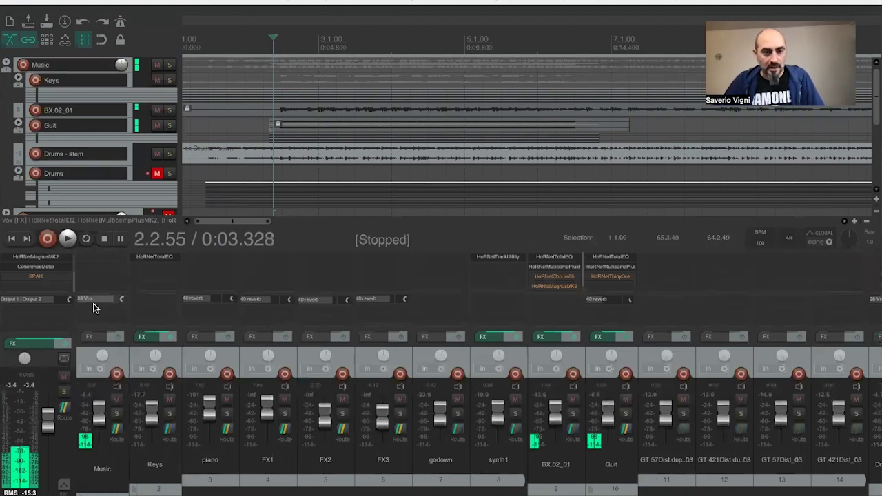
# - Examine the controls of the Music folder's send to the Vox track, including its audio channel routing, and close them
pyautogui.click(97, 300)
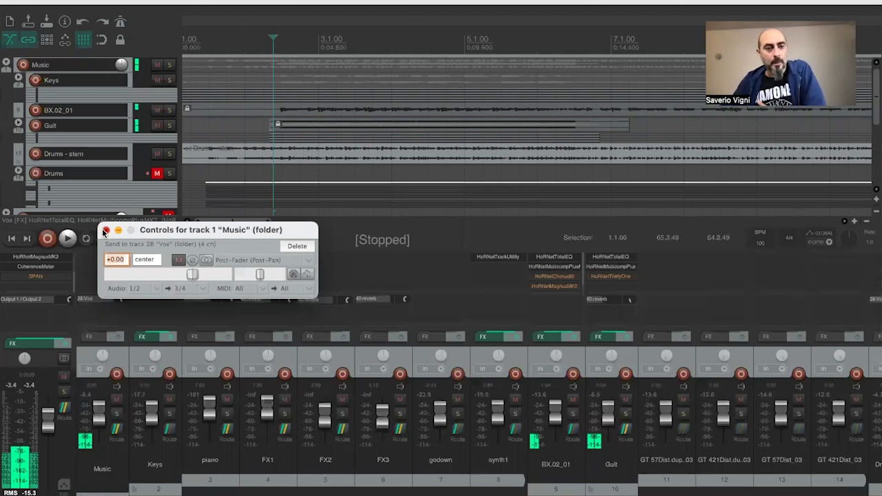
pyautogui.click(104, 230)
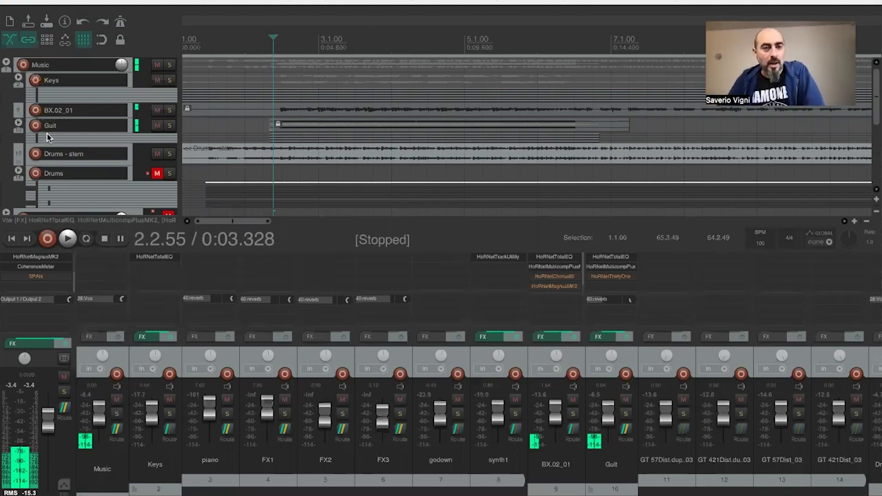
# - Unmute the Vox folder track and play the mix from the start of bar 5, stopping once the vocals have been heard
pyautogui.scroll(-4, 41, 131)
pyautogui.hscroll(2, 58, 147)
pyautogui.scroll(-1, 58, 147)
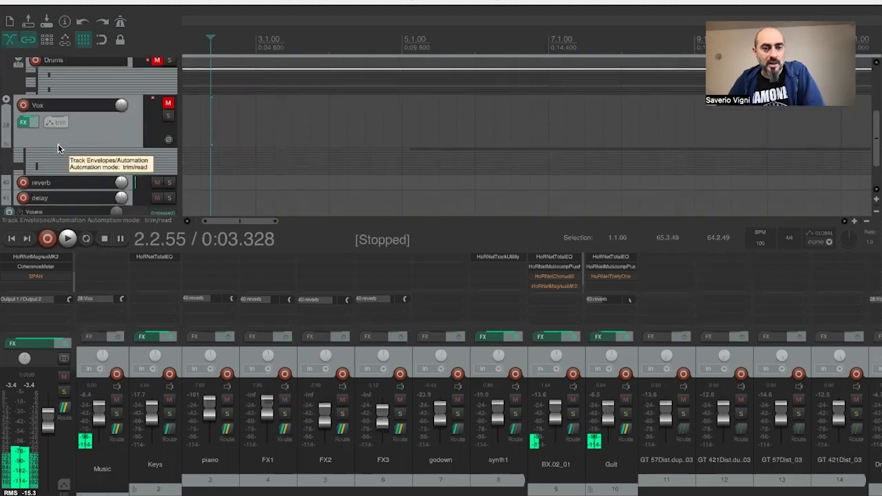
pyautogui.click(115, 129)
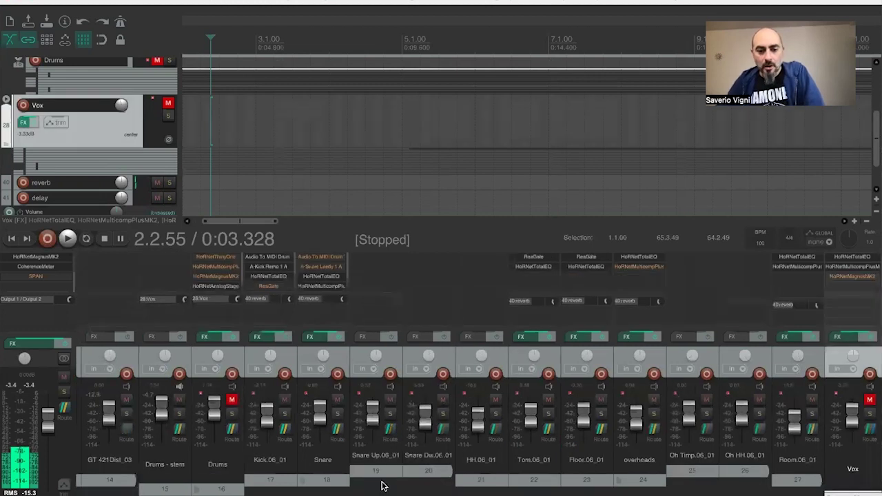
pyautogui.hscroll(8, 441, 485)
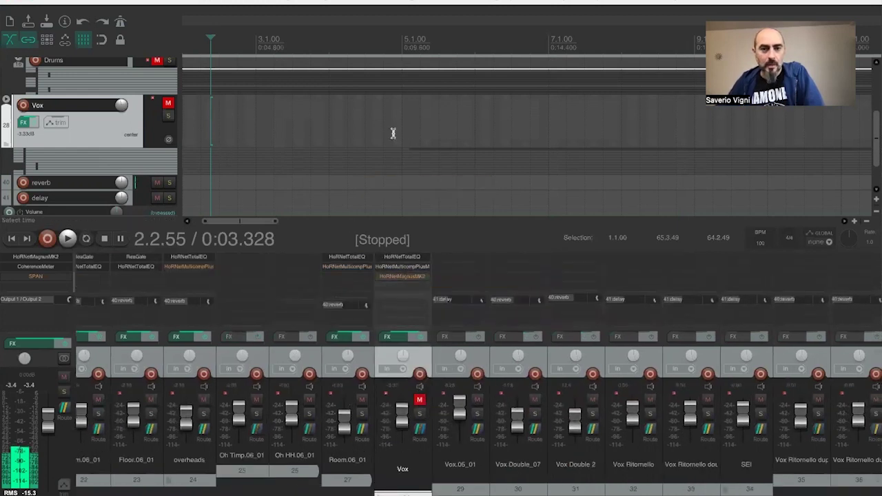
pyautogui.click(413, 50)
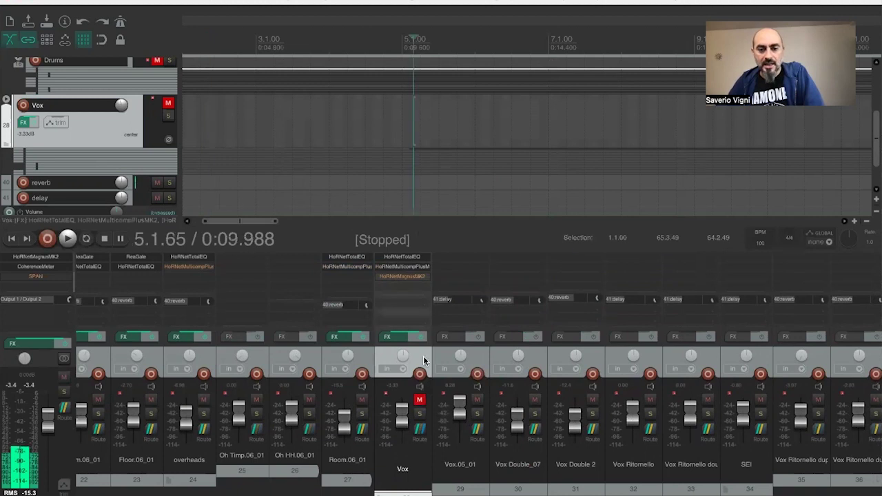
pyautogui.click(419, 399)
pyautogui.press('space')
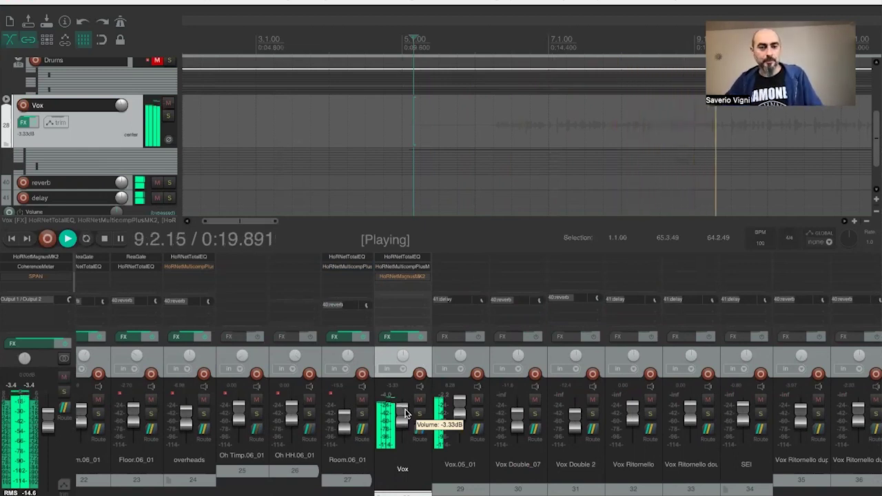
pyautogui.press('space')
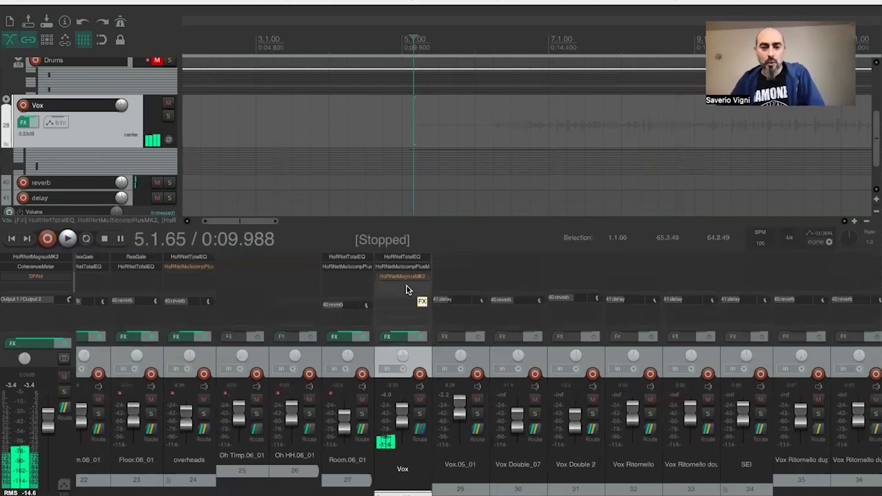
# - Add the VST HoRNetAutoGainPro plug-in to the end of the Vox folder track's effects chain
pyautogui.click(385, 335)
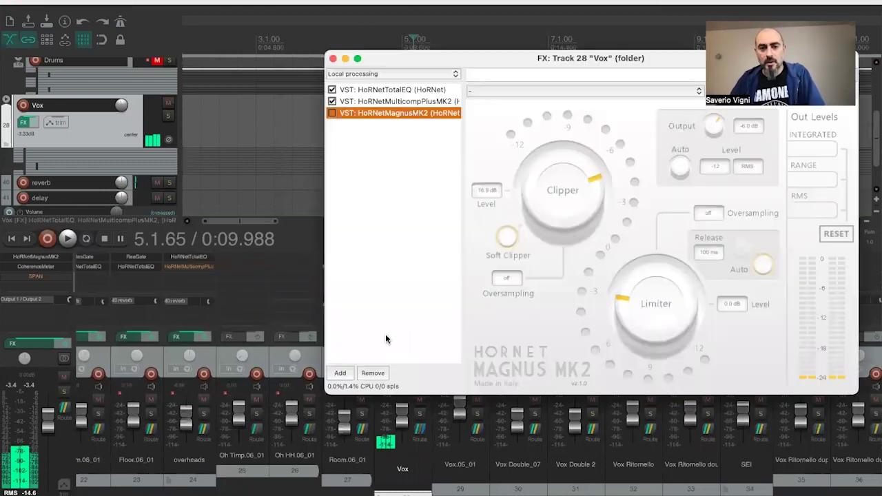
pyautogui.click(340, 373)
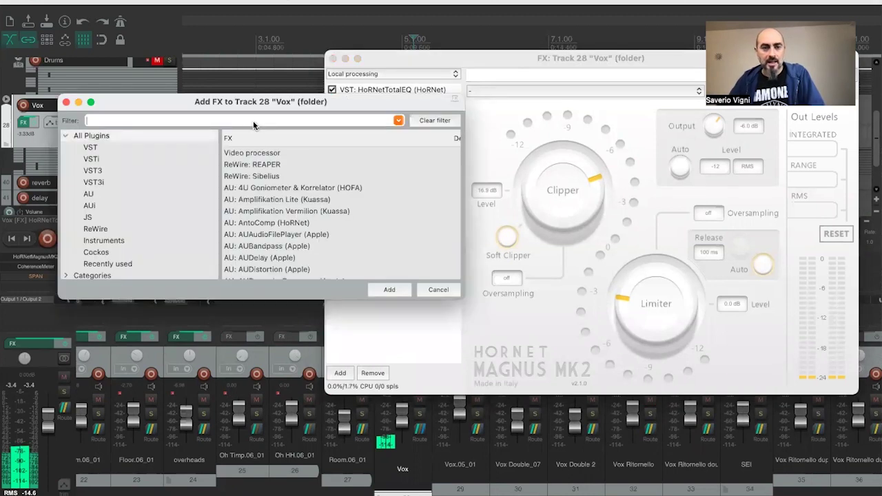
pyautogui.write('autoga')
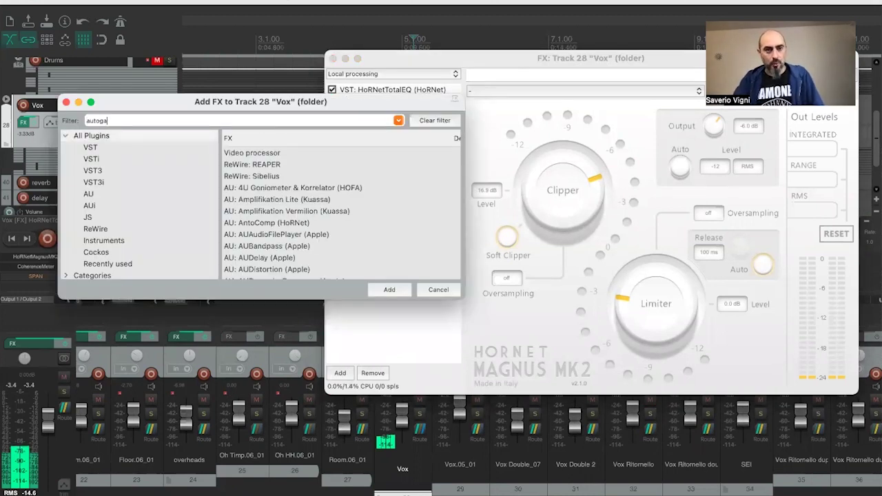
pyautogui.write('in pro')
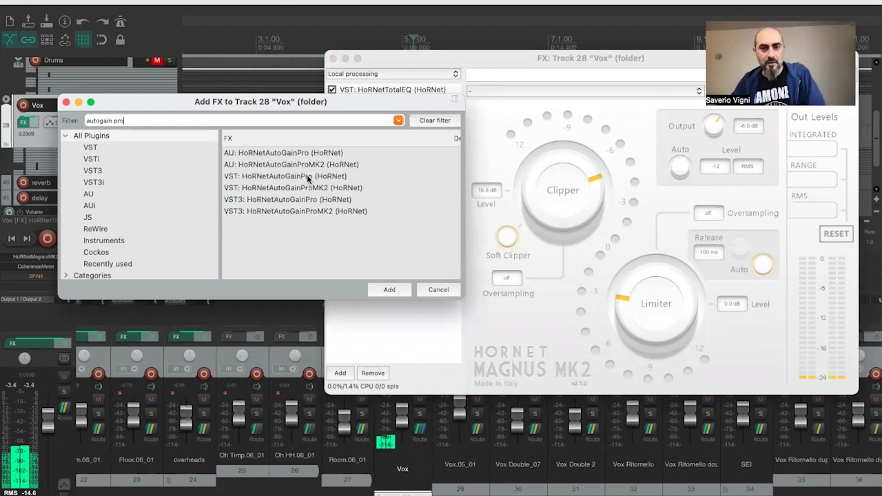
pyautogui.doubleClick(308, 176)
# - Float the HoRNetAutoGainPro plug-in in its own window, close the Vox effects chain and place the plug-in window above the mixer
pyautogui.moveTo(460, 61); pyautogui.dragTo(248, 68)
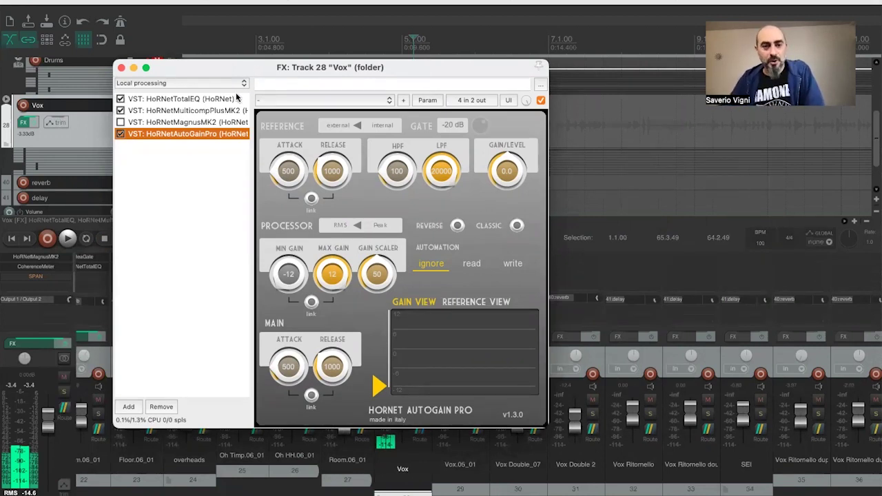
pyautogui.moveTo(218, 68); pyautogui.dragTo(231, 61)
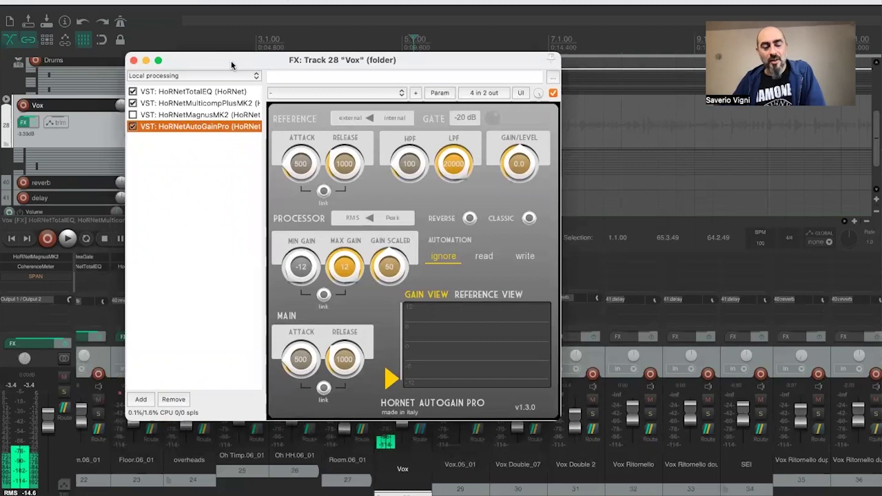
pyautogui.moveTo(231, 60); pyautogui.dragTo(235, 59)
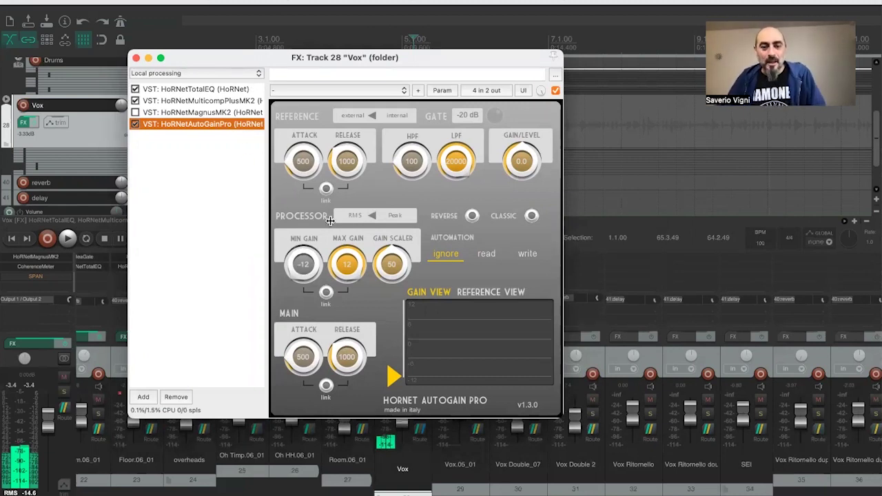
pyautogui.doubleClick(186, 125)
pyautogui.click(138, 59)
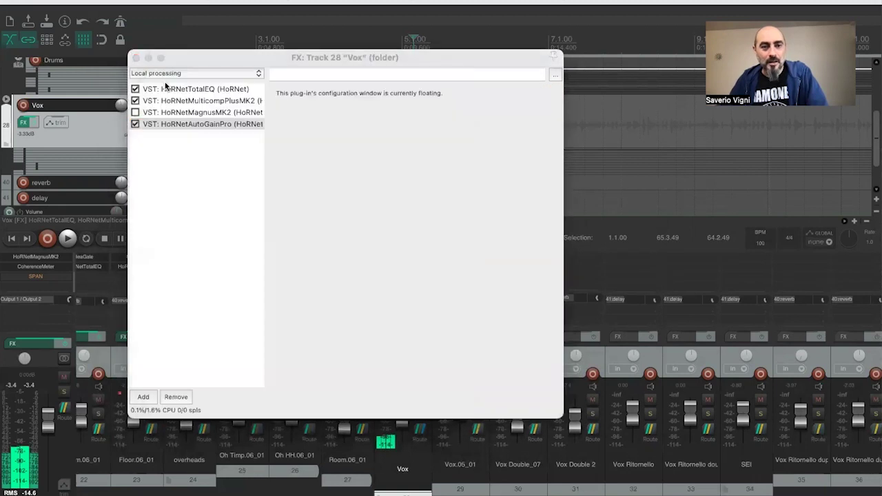
pyautogui.press('Escape')
pyautogui.moveTo(244, 75); pyautogui.dragTo(347, 61)
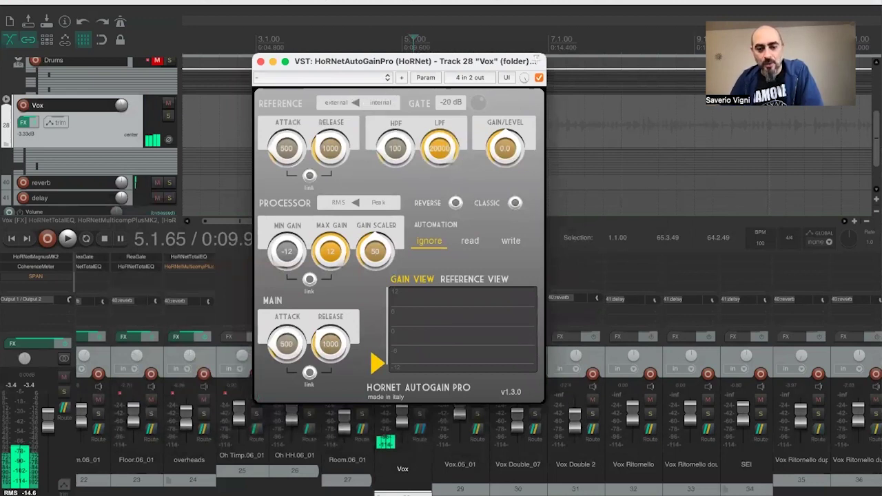
# - Examine the Music folder's send to the Vox track that feeds the plug-in's external reference, and return to the plug-in
pyautogui.hscroll(-10, 478, 372)
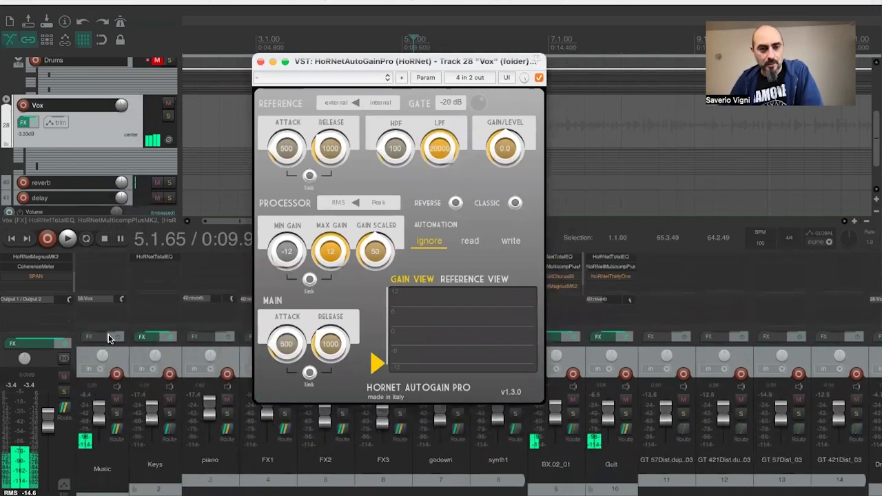
pyautogui.click(86, 299)
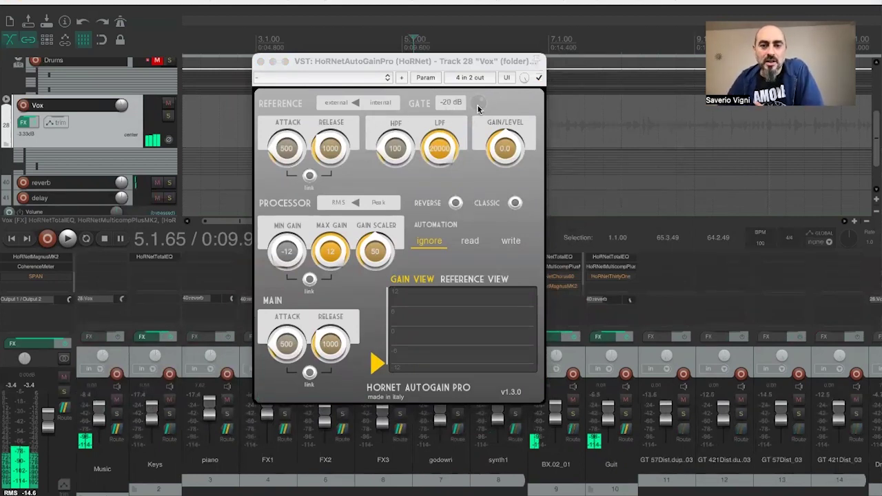
pyautogui.click(445, 104)
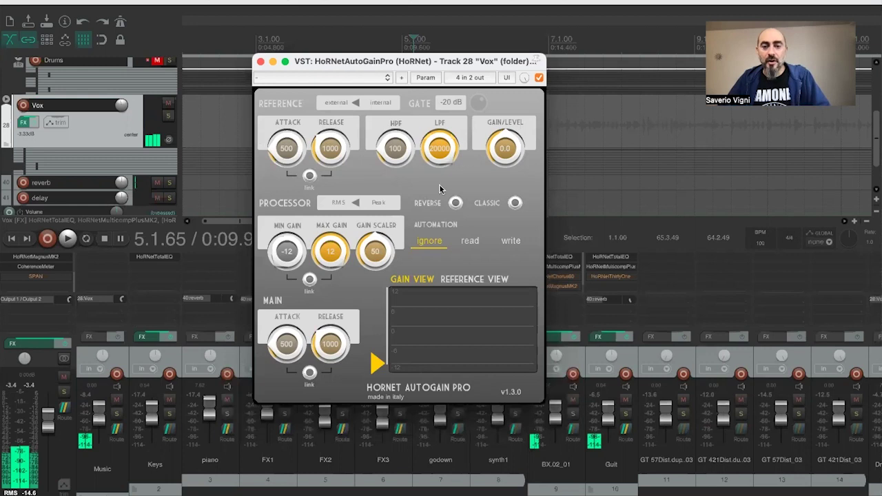
# - Try the internal reference source in AutoGain Pro and switch the reference back to external
pyautogui.click(360, 104)
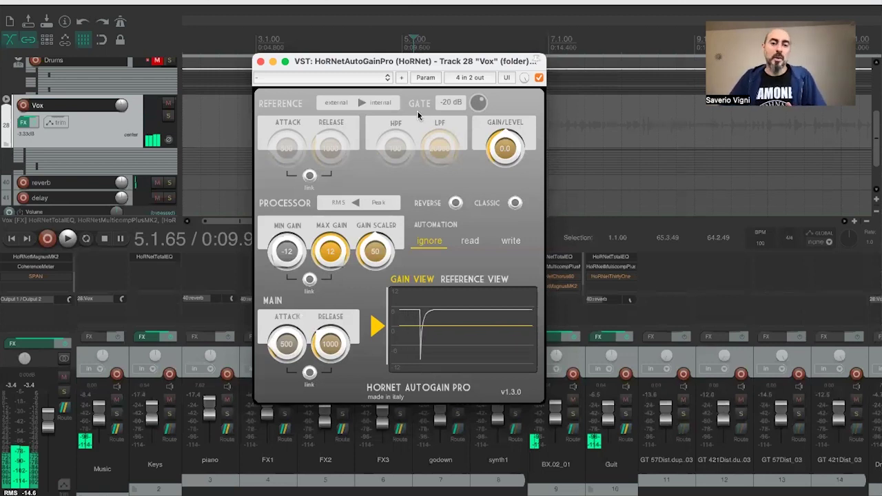
pyautogui.click(349, 104)
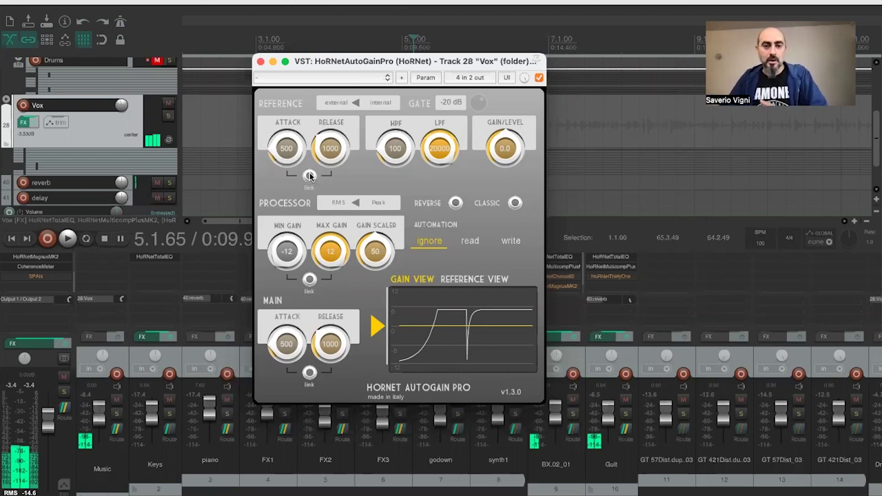
# - Link the reference attack and release in AutoGain Pro and set both to 159
pyautogui.click(309, 176)
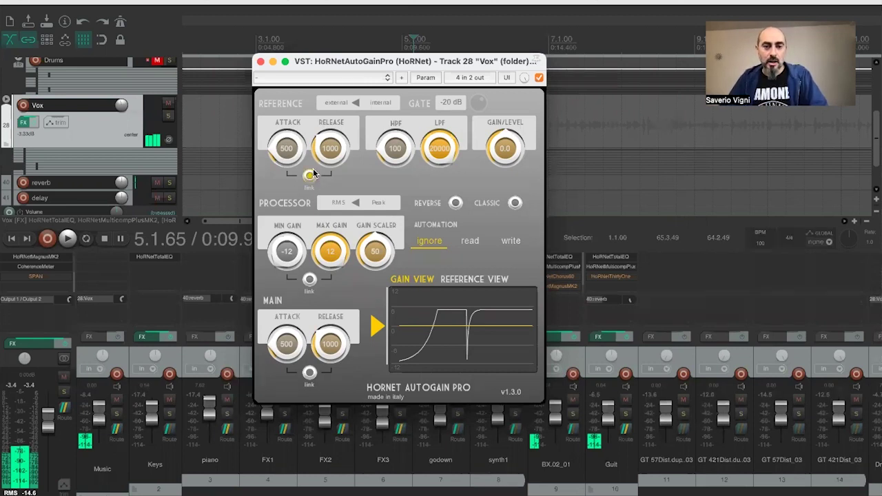
pyautogui.moveTo(298, 163); pyautogui.dragTo(300, 188)
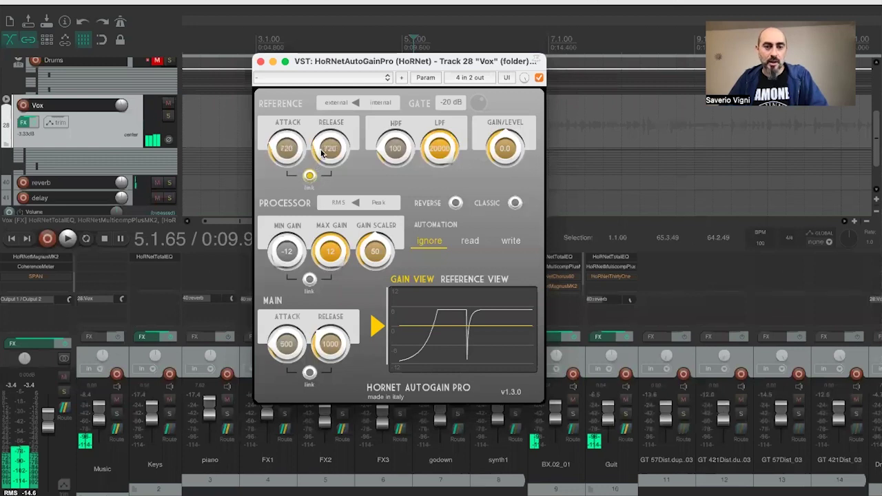
pyautogui.moveTo(317, 164)
pyautogui.mouseDown()
pyautogui.moveTo(315, 148)
pyautogui.moveTo(313, 176)
pyautogui.mouseUp()
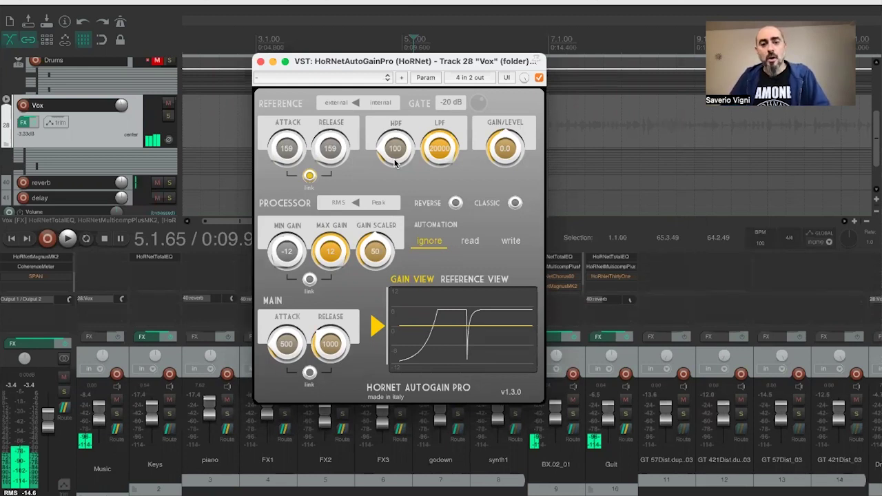
# - Try the reference high-pass, low-pass and gain/level controls, and return them to 100, 20000 and 0.0
pyautogui.moveTo(395, 163)
pyautogui.mouseDown()
pyautogui.moveTo(396, 150)
pyautogui.moveTo(394, 163)
pyautogui.mouseUp()
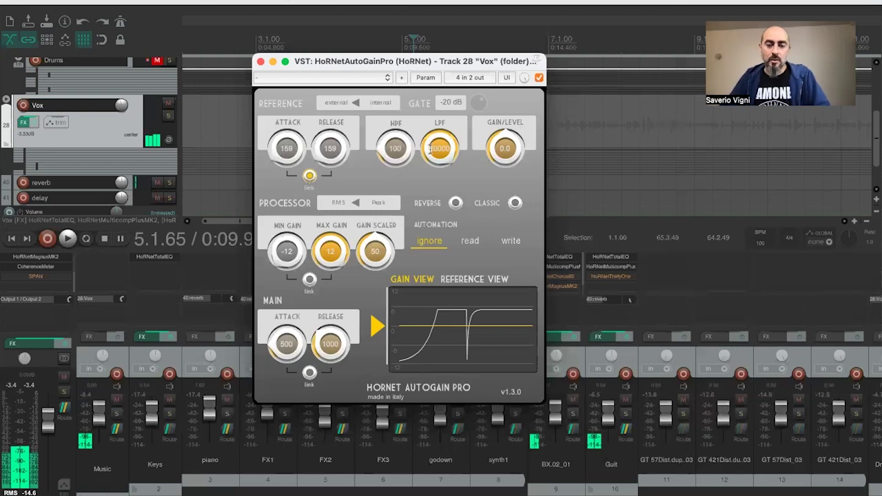
pyautogui.moveTo(428, 156); pyautogui.dragTo(450, 123)
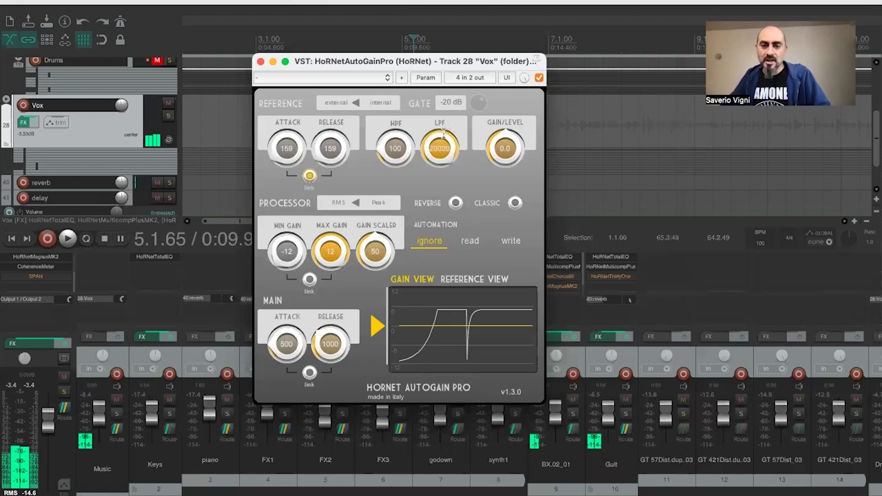
pyautogui.moveTo(435, 137)
pyautogui.mouseDown()
pyautogui.moveTo(418, 218)
pyautogui.moveTo(435, 123)
pyautogui.mouseUp()
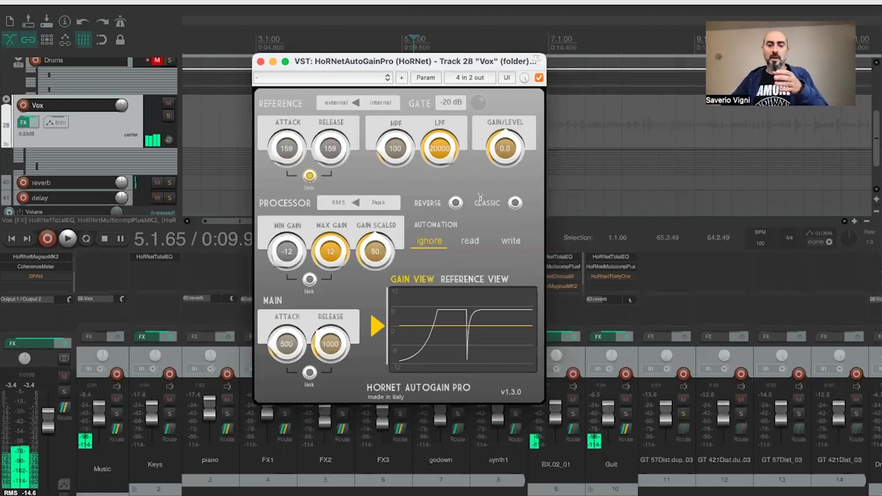
pyautogui.moveTo(499, 136)
pyautogui.mouseDown()
pyautogui.moveTo(495, 162)
pyautogui.moveTo(495, 116)
pyautogui.moveTo(506, 134)
pyautogui.mouseUp()
pyautogui.doubleClick(505, 135)
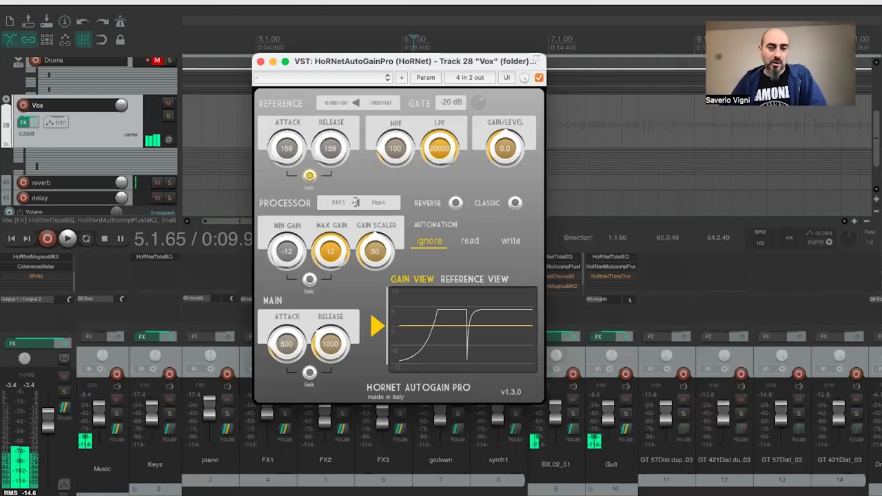
# - Switch the AutoGain Pro processor's level detection to Peak
pyautogui.click(357, 203)
pyautogui.click(363, 205)
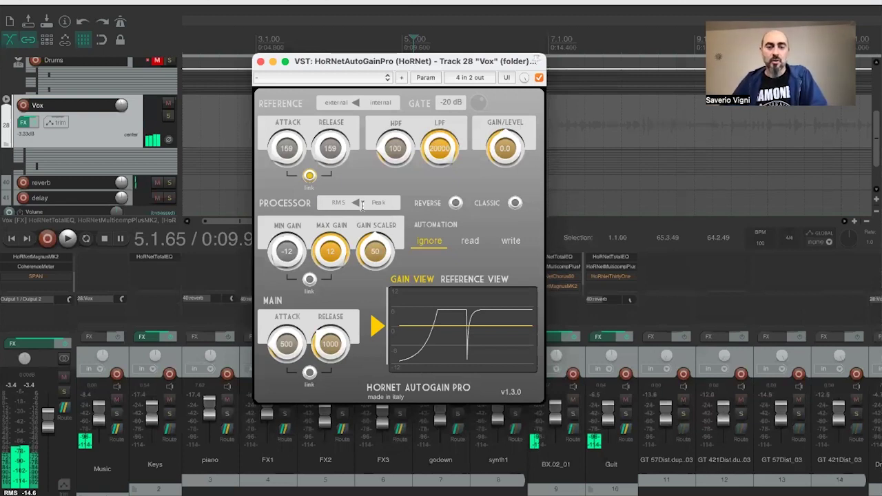
pyautogui.click(374, 204)
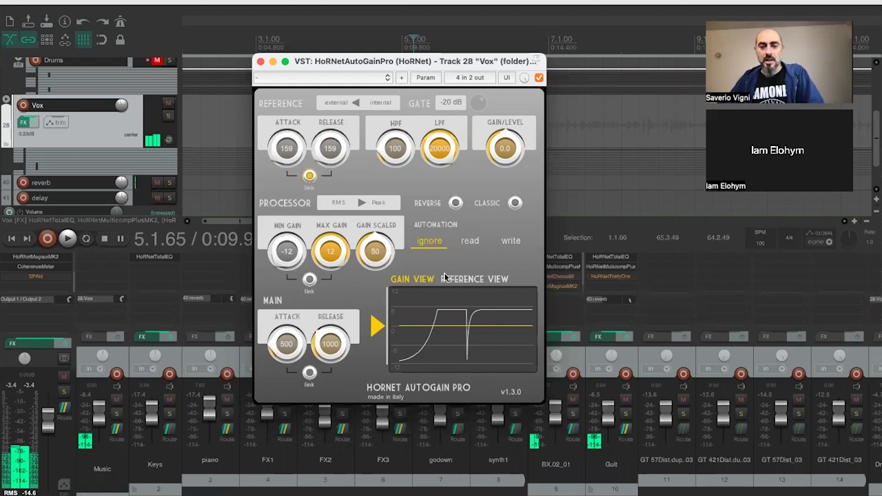
# - Try the processor's Reverse and Classic modes one after the other, and switch both off again
pyautogui.click(456, 203)
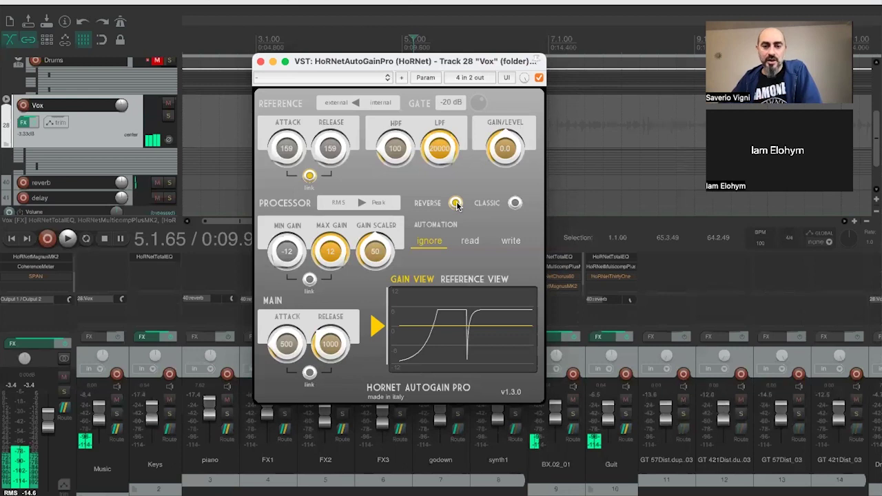
pyautogui.click(456, 204)
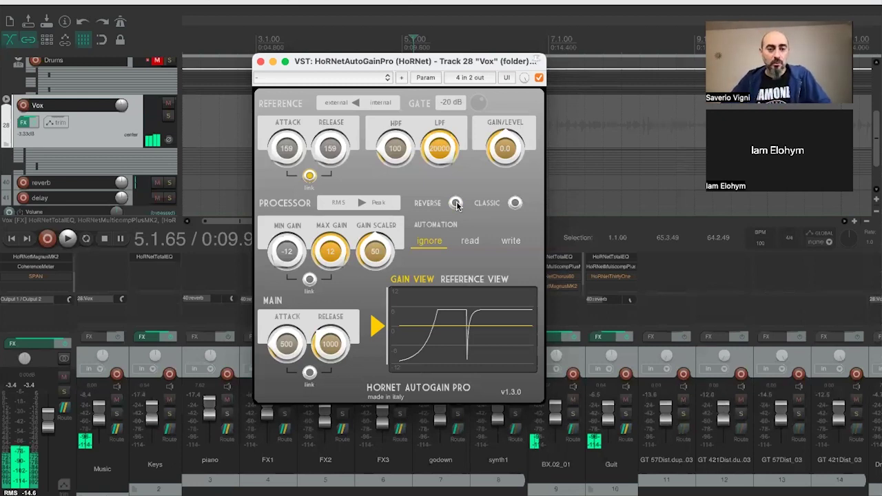
pyautogui.click(456, 203)
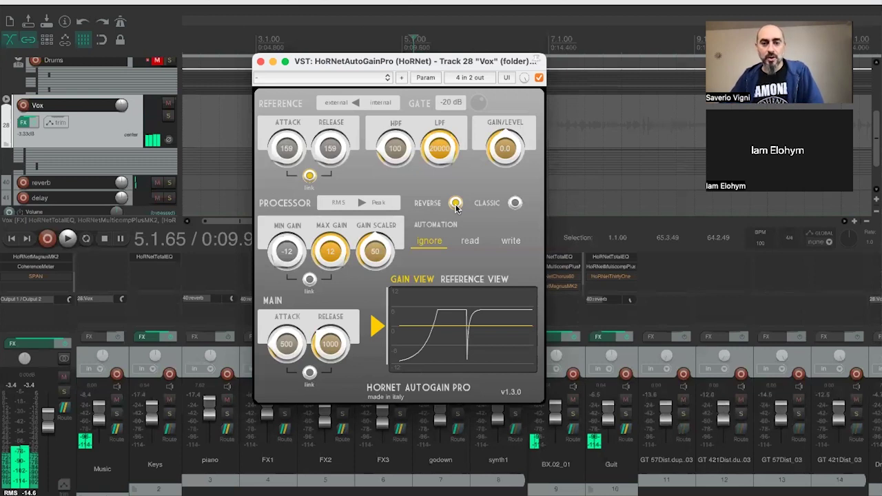
pyautogui.click(455, 204)
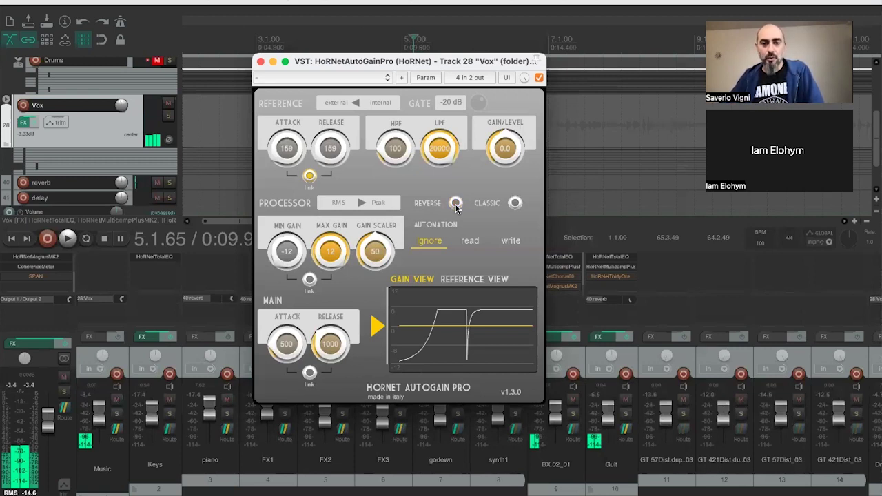
pyautogui.click(515, 204)
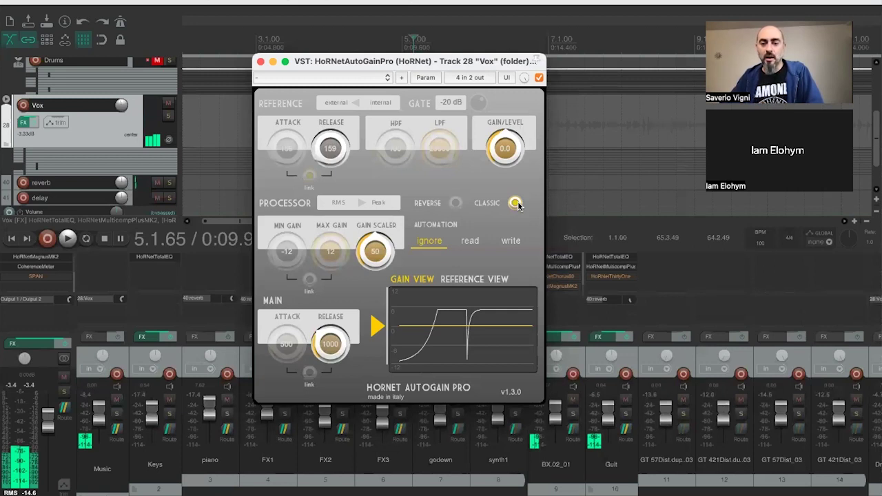
pyautogui.click(515, 203)
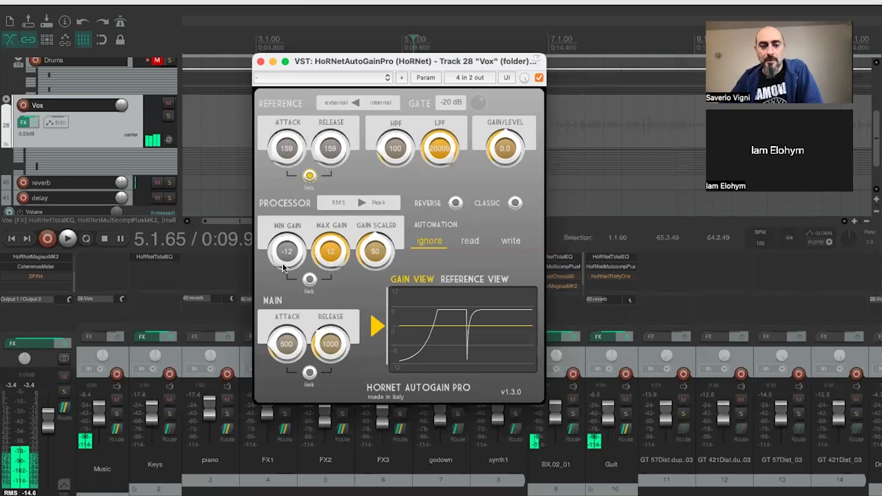
# - Try linking the processor's min and max gain at -7 and 7, and return them unlinked to -12 and 12
pyautogui.click(309, 281)
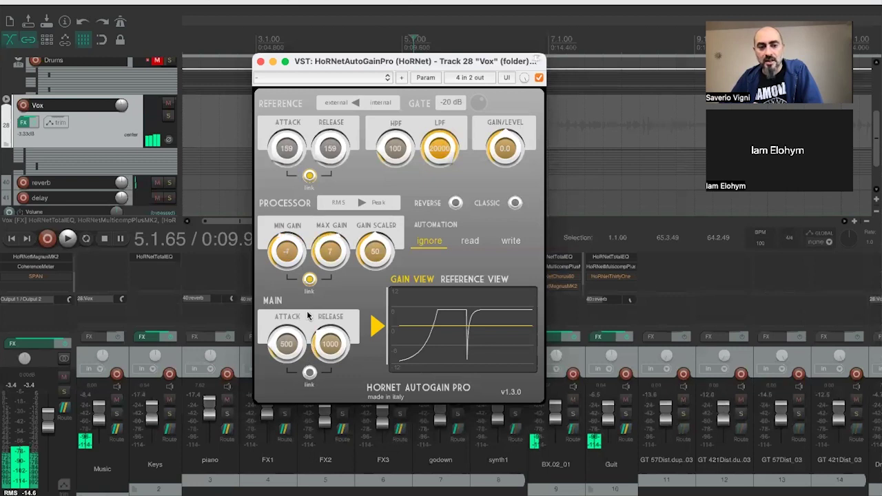
pyautogui.click(309, 279)
pyautogui.moveTo(314, 265); pyautogui.dragTo(313, 245)
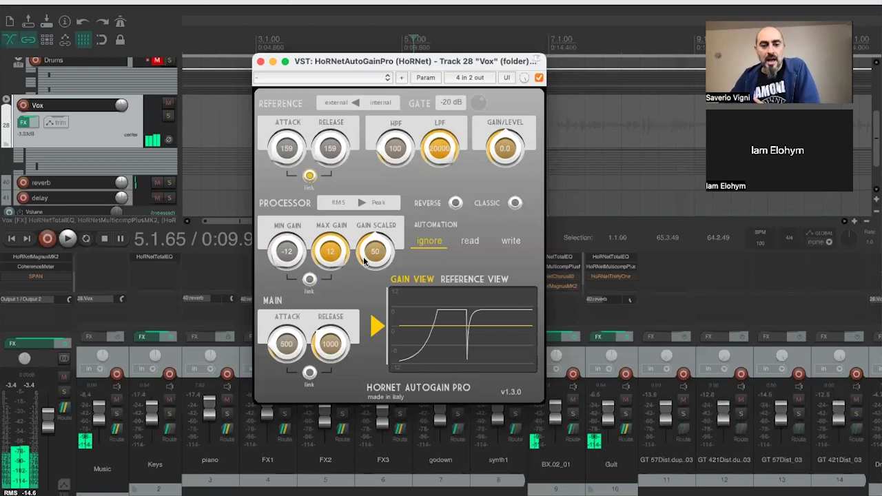
# - Try the gain scaler at 100 and return it to 50
pyautogui.moveTo(365, 263)
pyautogui.mouseDown()
pyautogui.moveTo(366, 250)
pyautogui.moveTo(361, 276)
pyautogui.moveTo(372, 238)
pyautogui.moveTo(365, 288)
pyautogui.moveTo(363, 260)
pyautogui.moveTo(375, 255)
pyautogui.moveTo(373, 267)
pyautogui.moveTo(372, 255)
pyautogui.mouseUp()
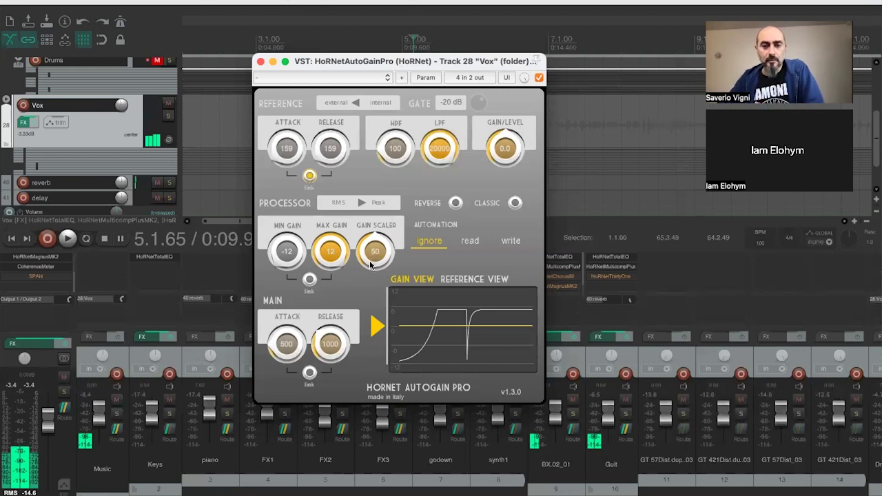
pyautogui.moveTo(370, 264); pyautogui.dragTo(386, 165)
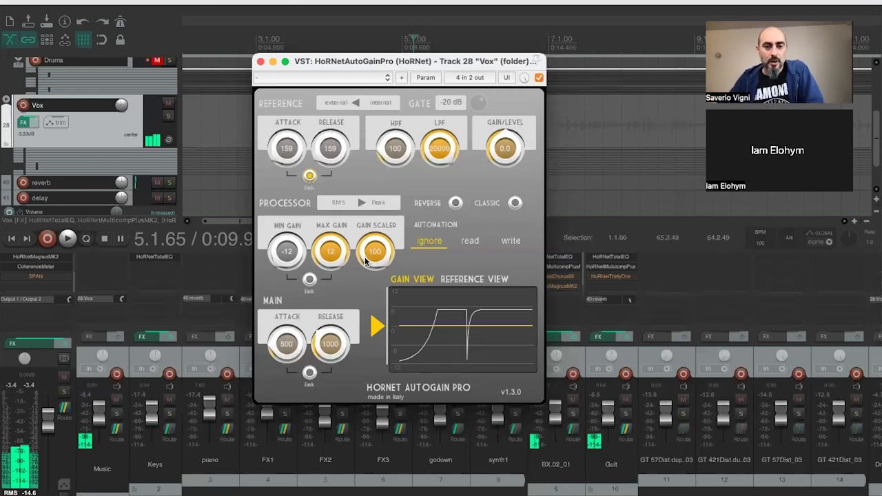
pyautogui.moveTo(365, 260); pyautogui.dragTo(379, 267)
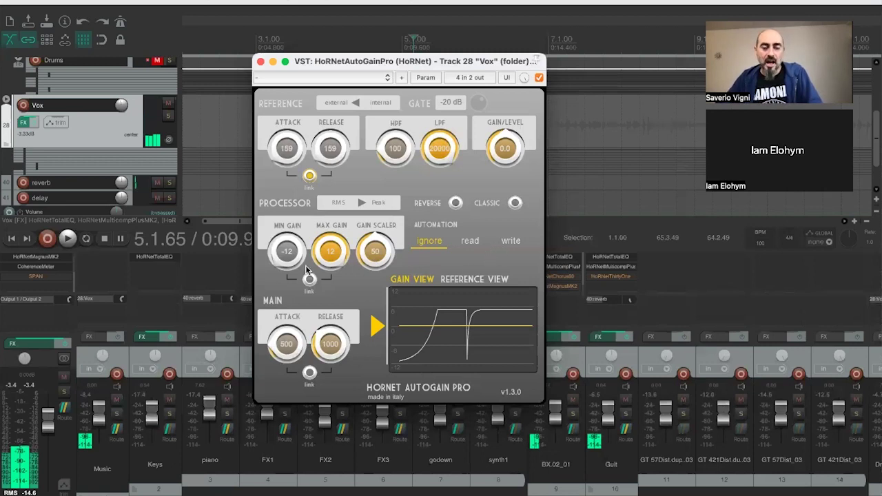
# - Try the write and read automation modes one after the other, and return automation to ignore
pyautogui.click(511, 243)
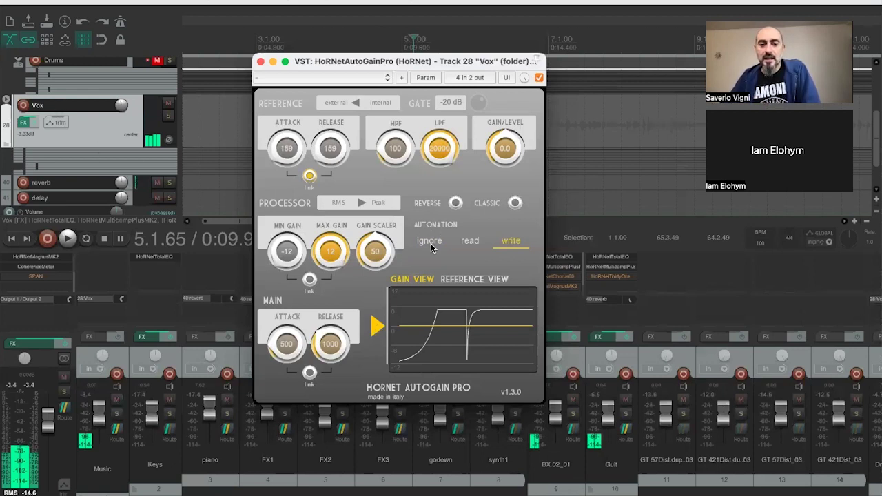
pyautogui.click(471, 242)
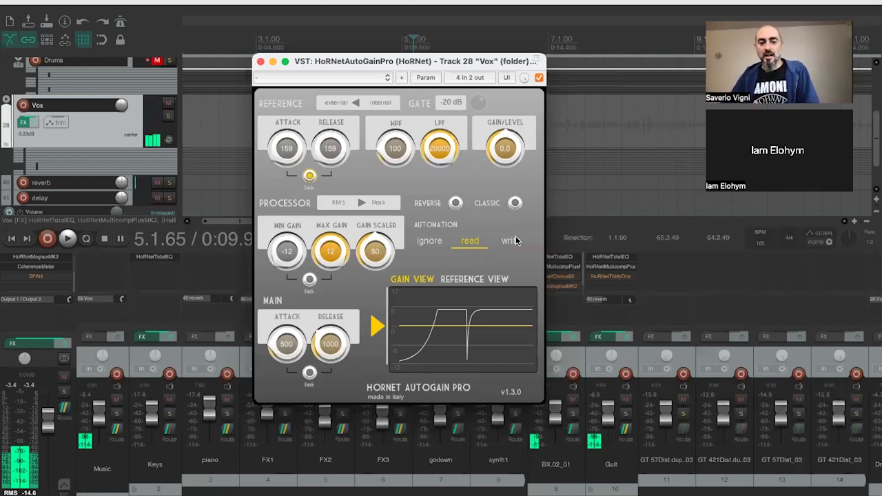
pyautogui.click(419, 246)
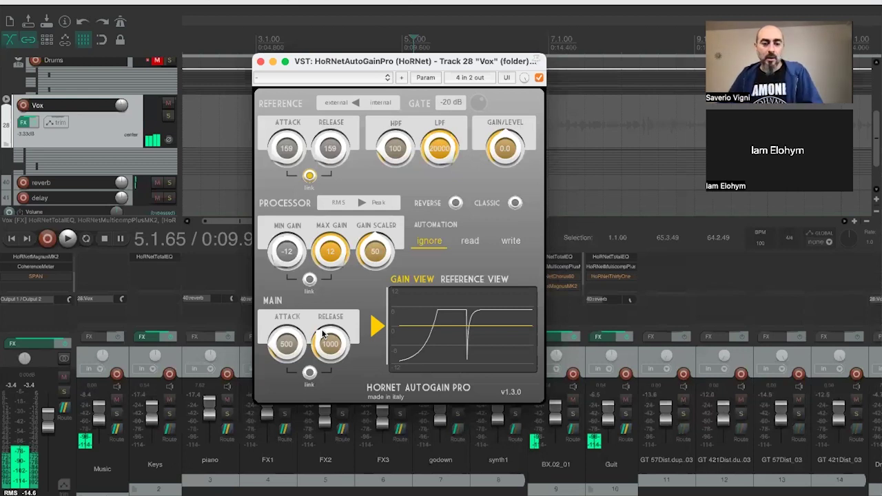
# - Link the main attack and release and set both to 159
pyautogui.click(310, 372)
pyautogui.moveTo(314, 336); pyautogui.dragTo(314, 383)
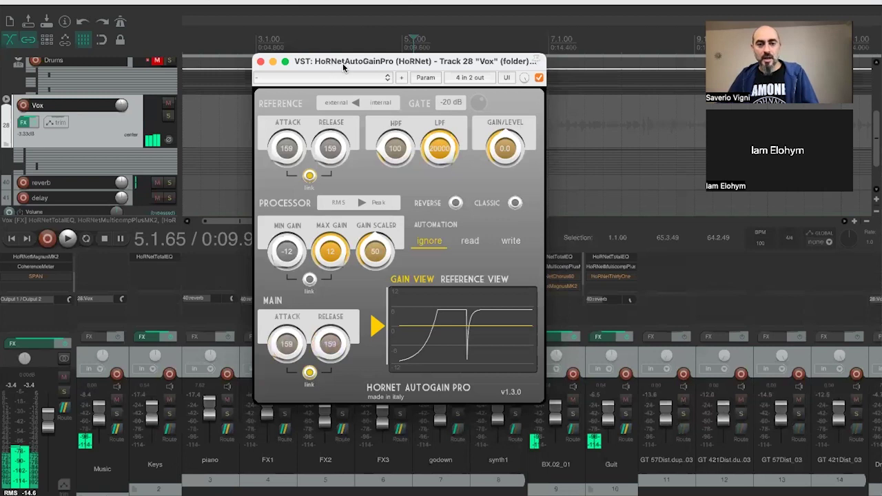
pyautogui.moveTo(343, 66); pyautogui.dragTo(353, 69)
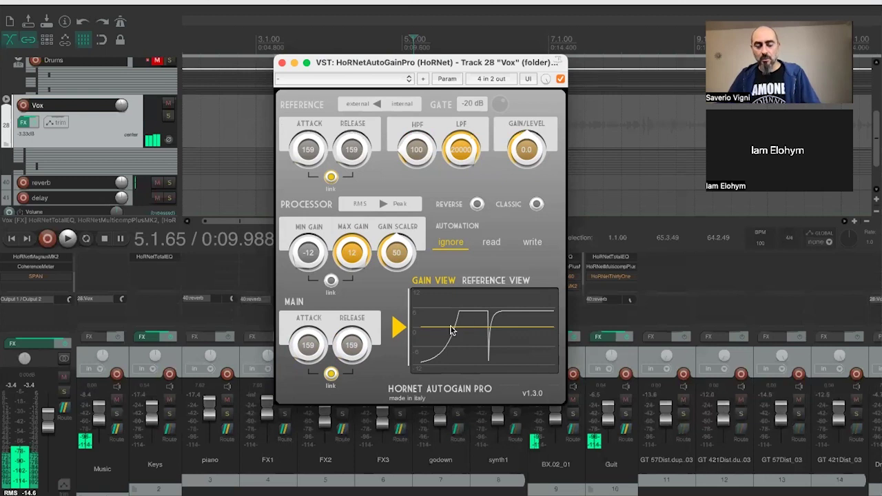
# - Play the song, raise the reference gain/level to 12.2 while watching the gain view, and stop playback
pyautogui.press('space')
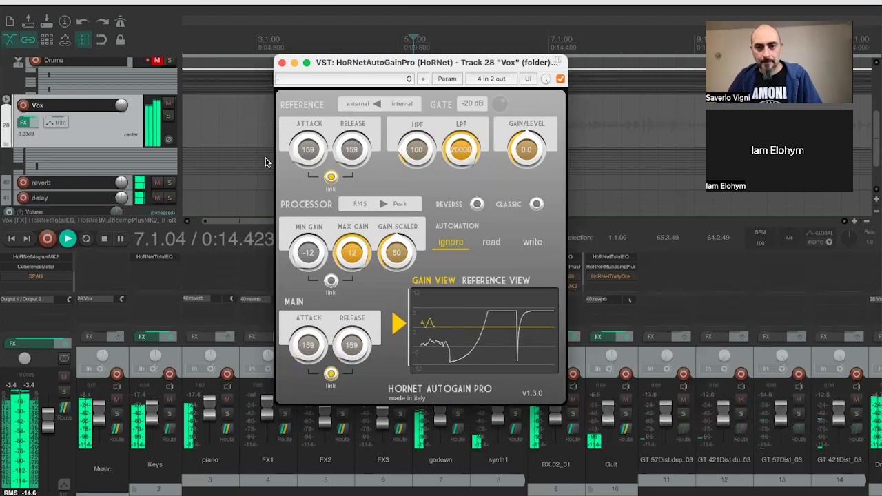
pyautogui.scroll(3, 513, 155)
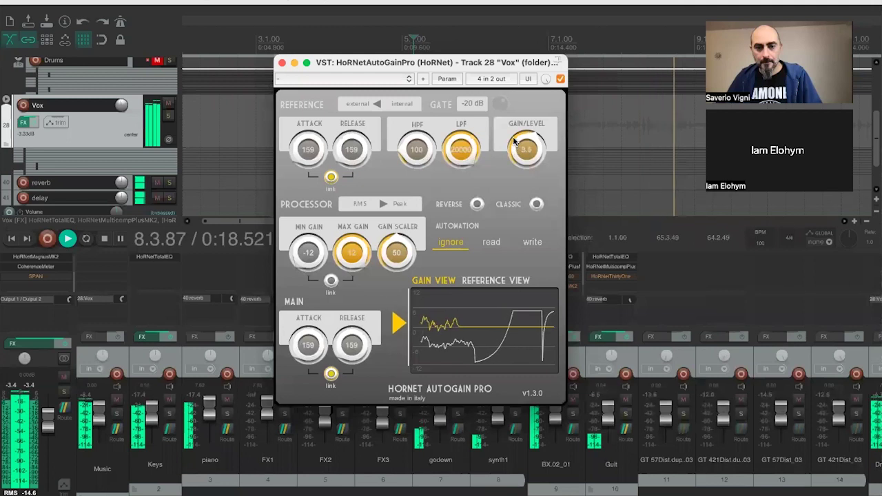
pyautogui.moveTo(514, 136); pyautogui.dragTo(512, 128)
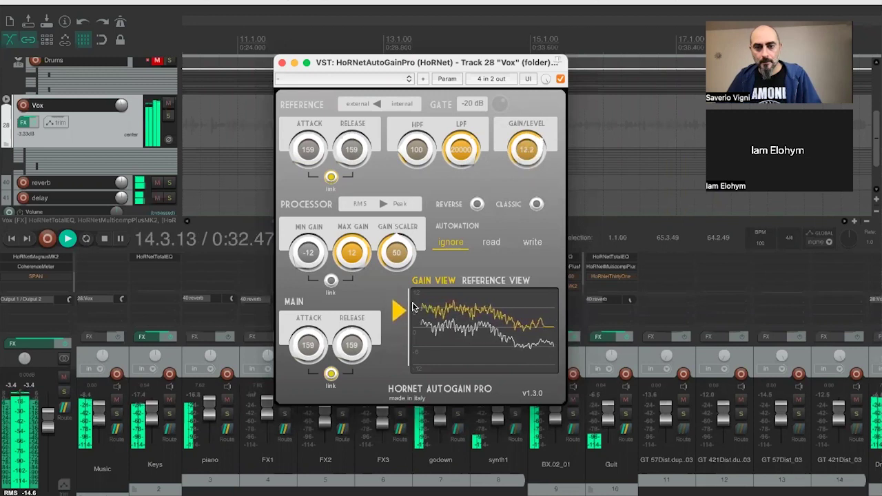
pyautogui.press('space')
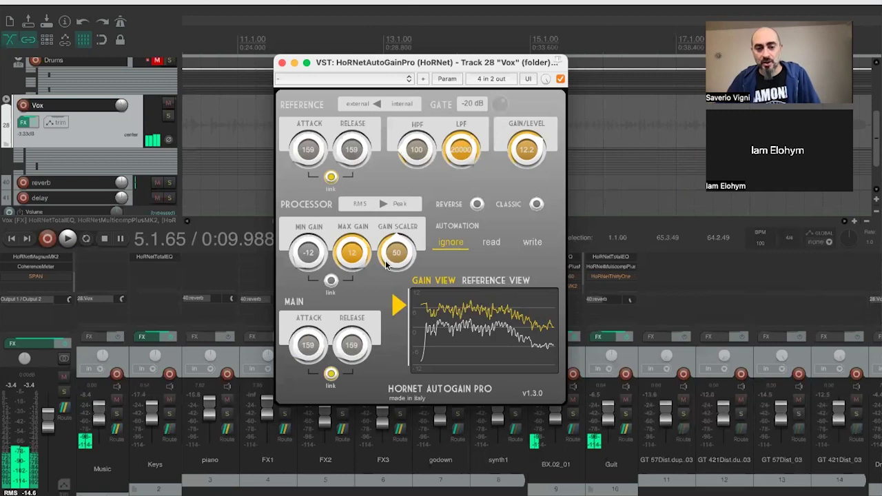
# - Play the song with the gain scaler raised to 100, and stop playback
pyautogui.press('space')
pyautogui.moveTo(385, 265); pyautogui.dragTo(387, 164)
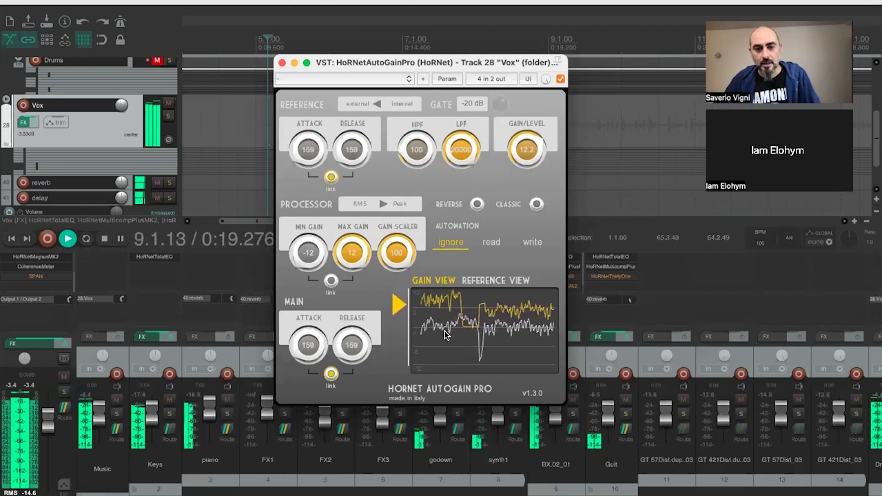
pyautogui.press('space')
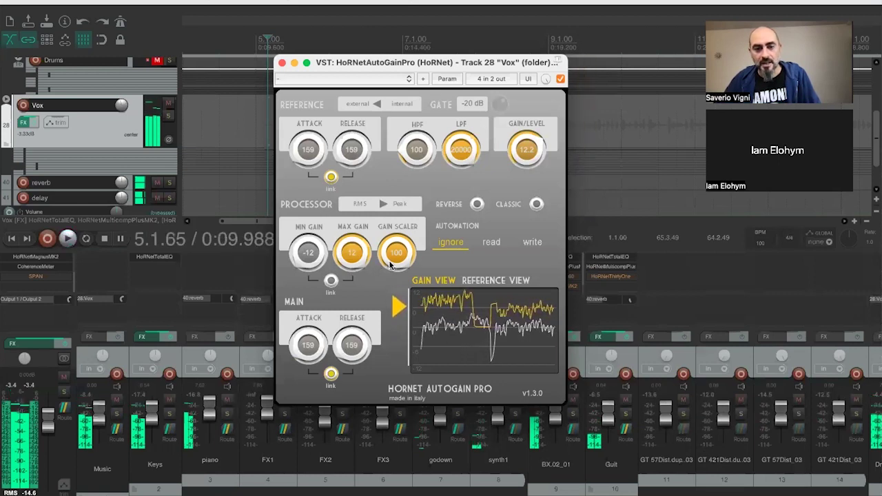
# - Link the min and max gain at -8 and 8, and lower the reference gain/level to 2.8 during playback
pyautogui.scroll(-1, 346, 263)
pyautogui.click(330, 281)
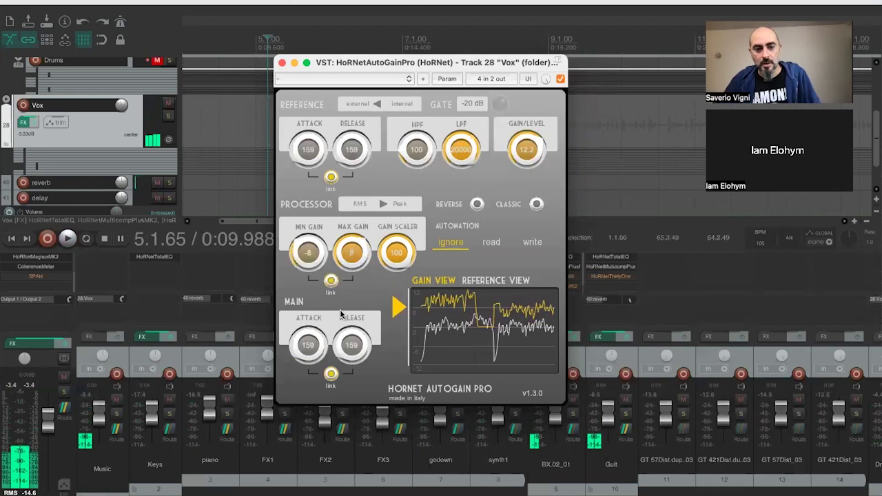
pyautogui.press('space')
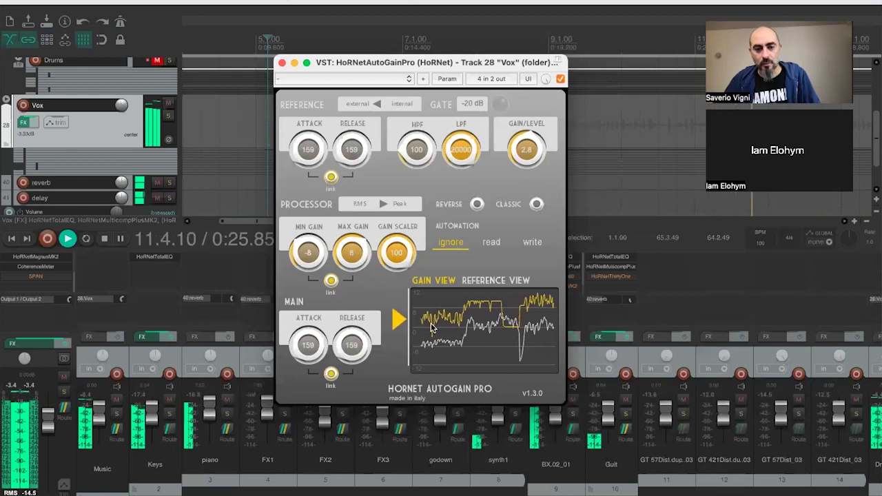
pyautogui.press('space')
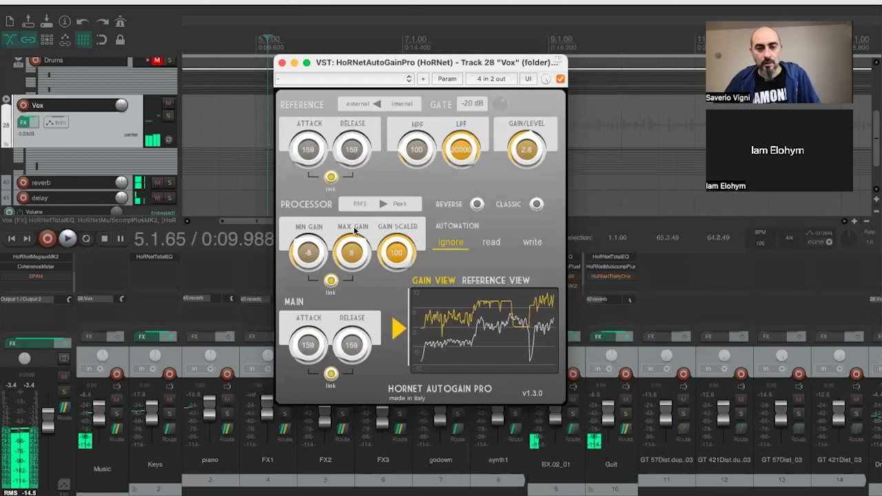
# - Set the linked min and max gain to -12 and 12 and the gain scaler to 50, and play the song to check
pyautogui.moveTo(355, 260); pyautogui.dragTo(366, 191)
pyautogui.moveTo(386, 262); pyautogui.dragTo(383, 319)
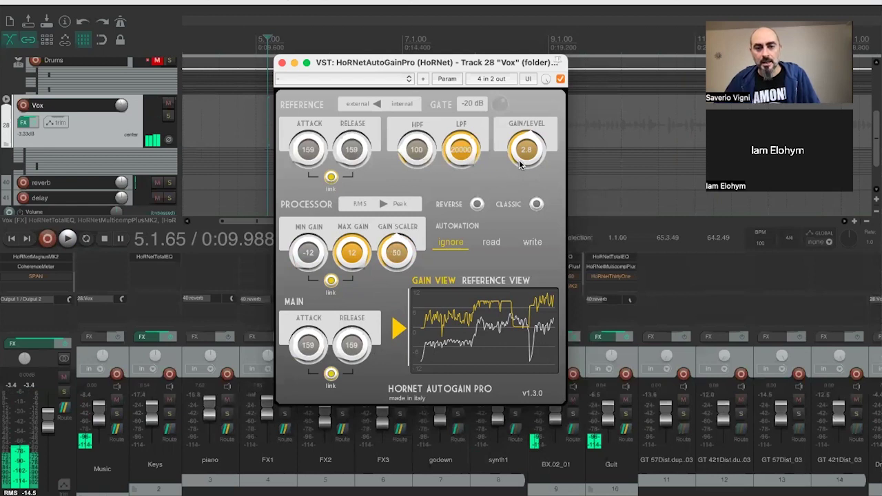
pyautogui.press('space')
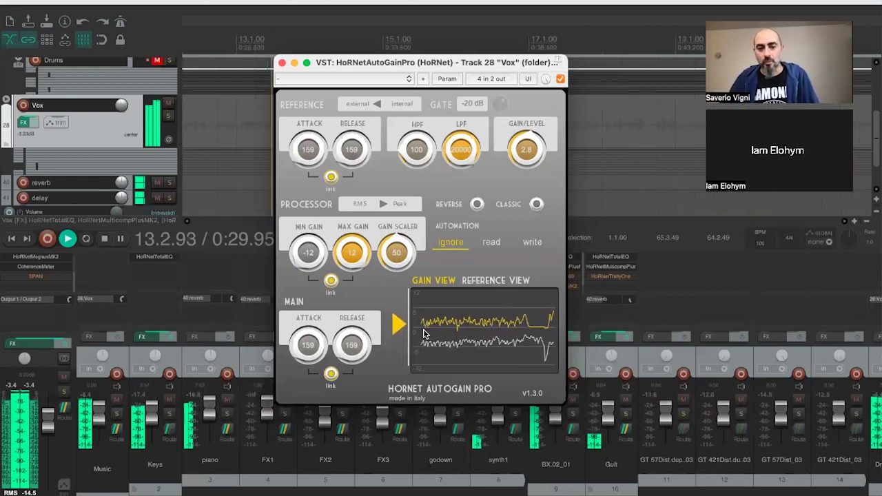
pyautogui.press('space')
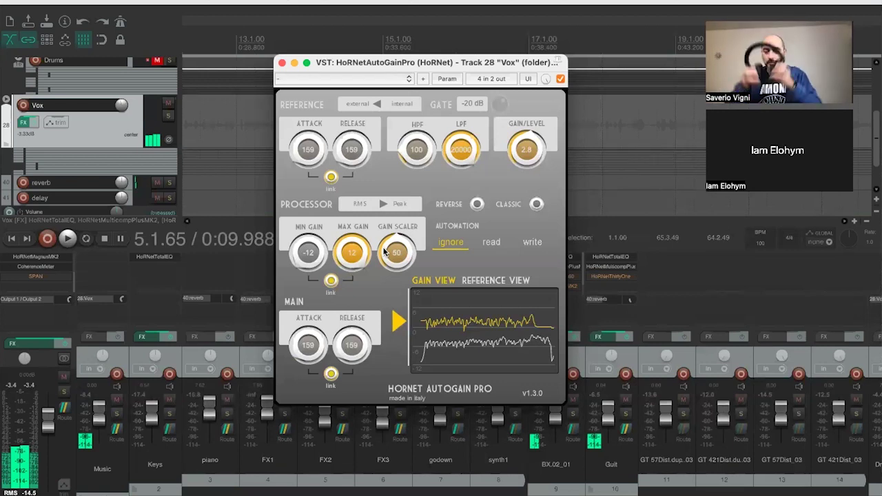
# - Start playback and set the reference gain/level to 3.5
pyautogui.press('space')
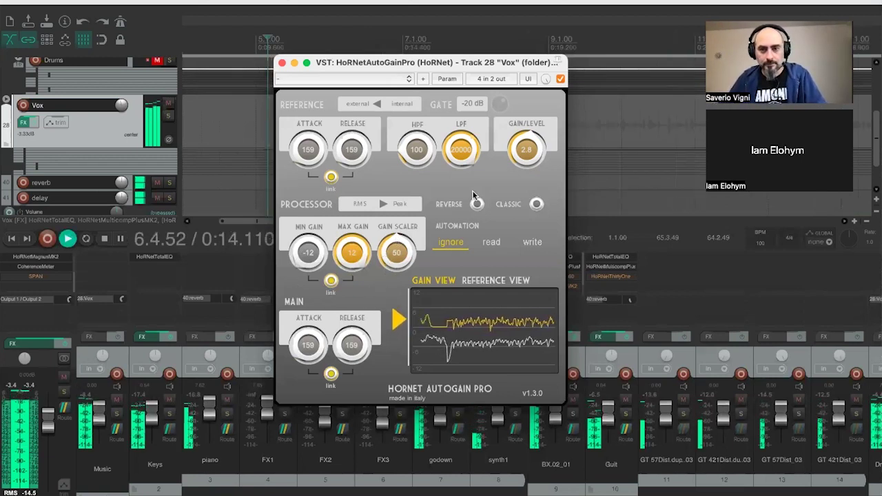
pyautogui.scroll(4, 516, 160)
pyautogui.scroll(-3, 516, 159)
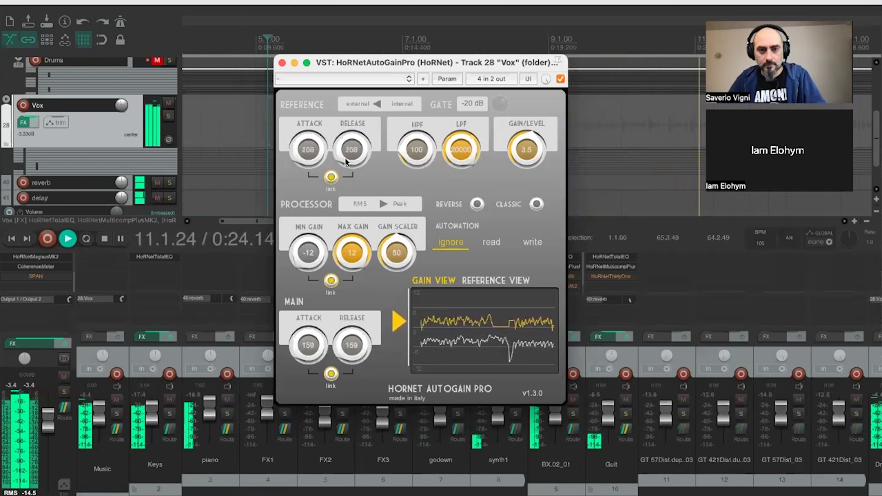
# - Set the linked reference attack and release to 591 and the linked main attack and release to 883
pyautogui.moveTo(348, 165); pyautogui.dragTo(343, 147)
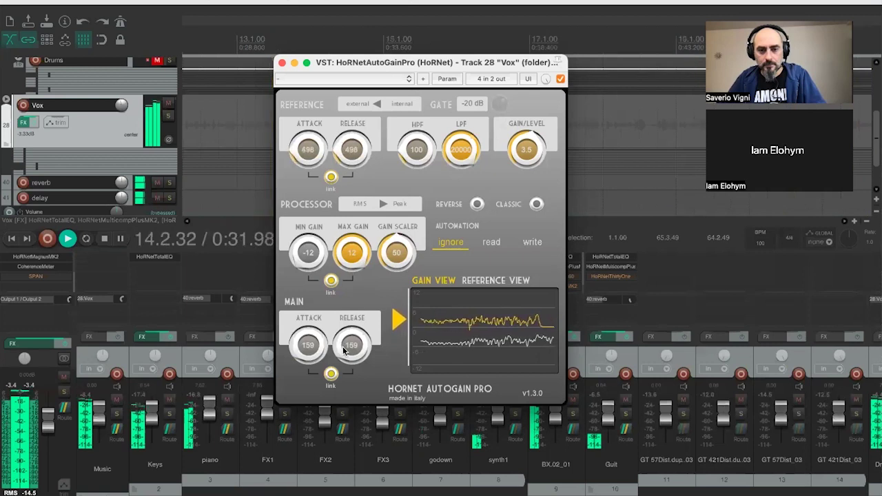
pyautogui.moveTo(335, 356); pyautogui.dragTo(341, 315)
pyautogui.moveTo(305, 161); pyautogui.dragTo(305, 154)
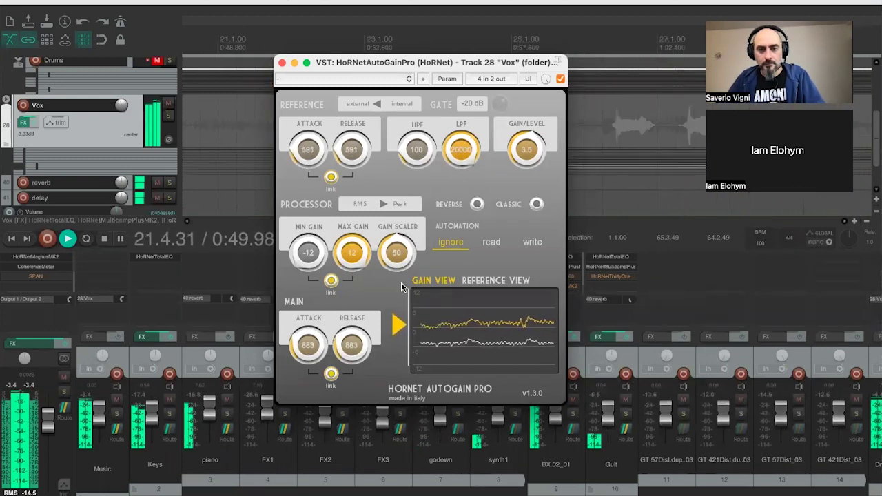
# - Set the gain scaler to 69 while listening, and stop playback
pyautogui.moveTo(391, 264); pyautogui.dragTo(389, 239)
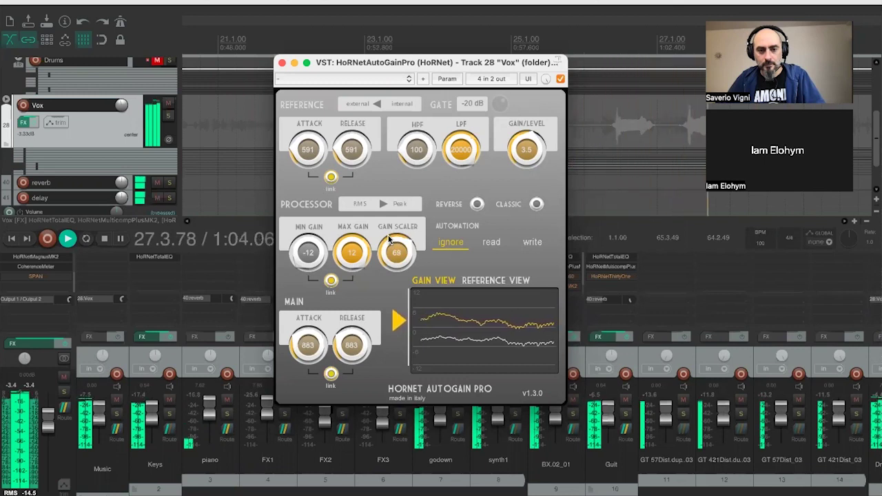
pyautogui.moveTo(390, 238); pyautogui.dragTo(389, 235)
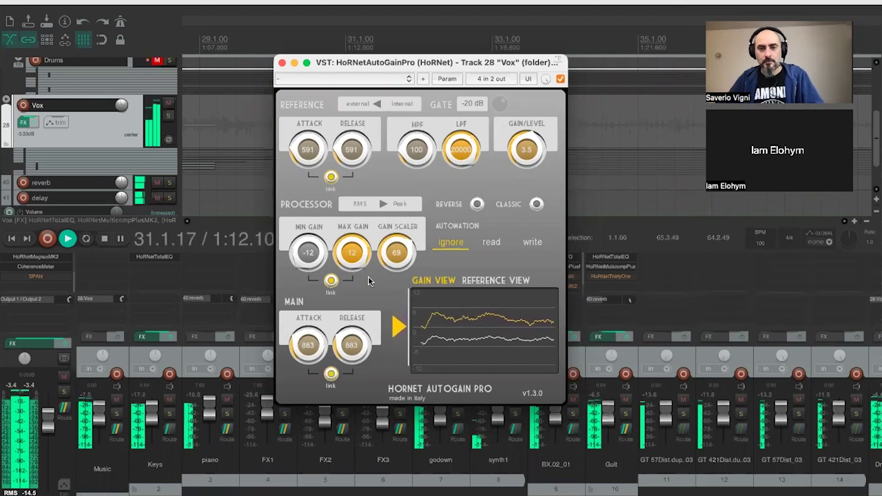
pyautogui.press('space')
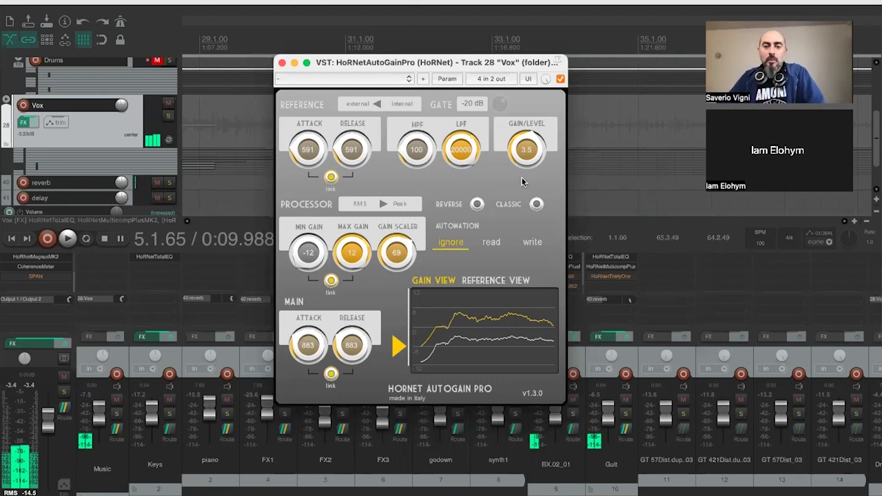
# - Reset the Vox track's fader to 0.00 dB in the mixer and return the AutoGain Pro reference gain/level to 0
pyautogui.moveTo(432, 66); pyautogui.dragTo(421, 67)
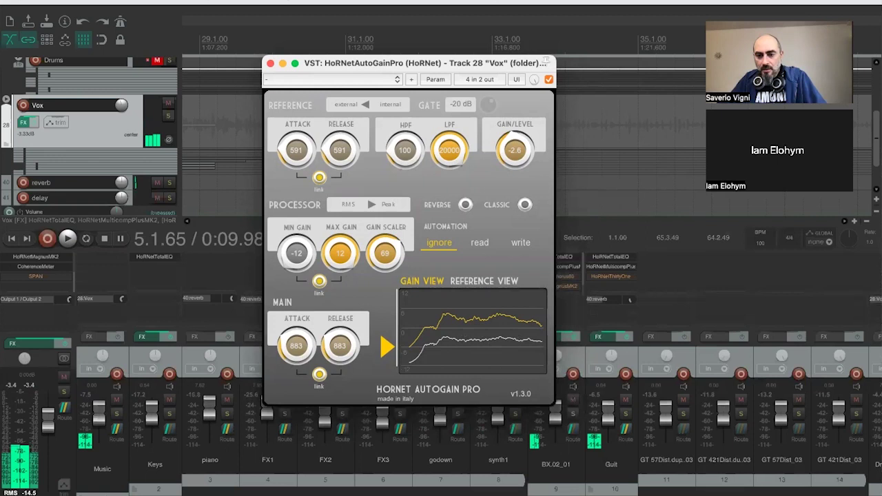
pyautogui.hscroll(8, 478, 386)
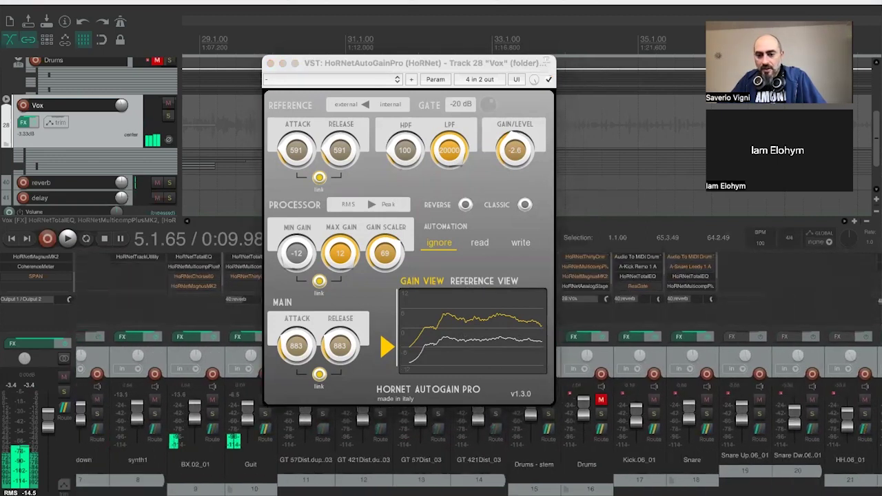
pyautogui.hscroll(14, 478, 459)
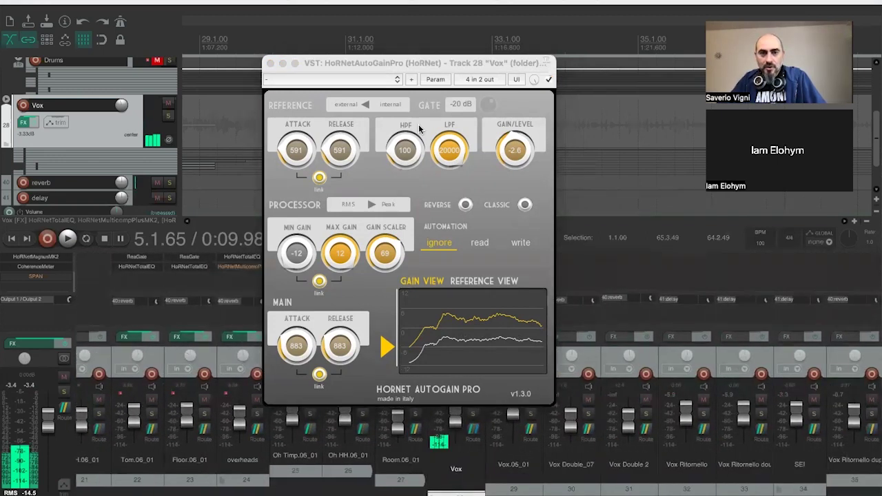
pyautogui.moveTo(332, 66); pyautogui.dragTo(558, 50)
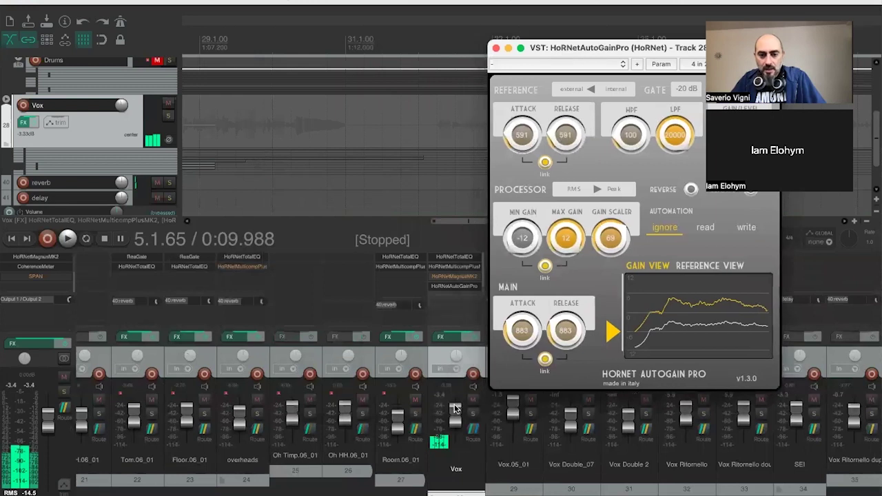
pyautogui.doubleClick(454, 413)
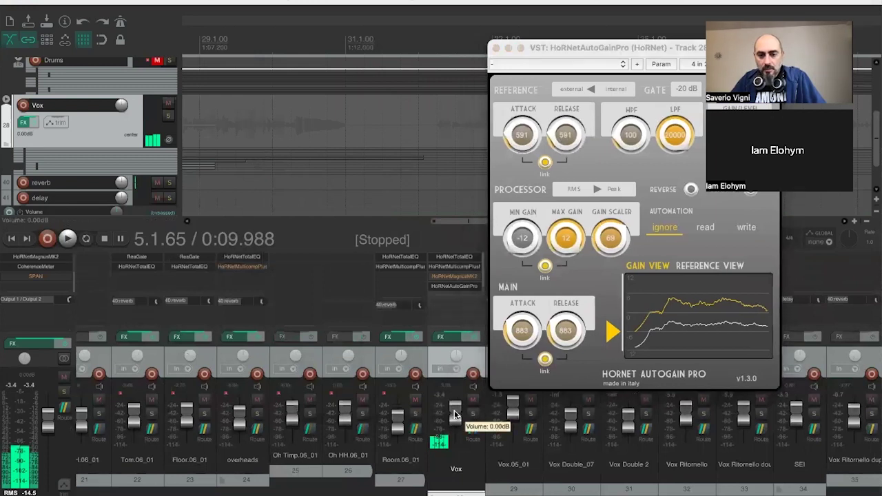
pyautogui.moveTo(551, 54); pyautogui.dragTo(250, 61)
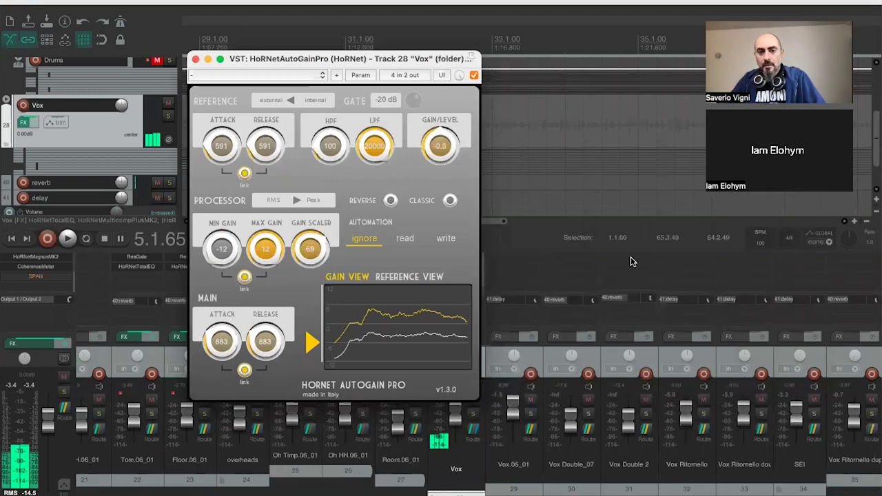
# - Start playback and set the AutoGain Pro reference gain/level to -1.2
pyautogui.press('space')
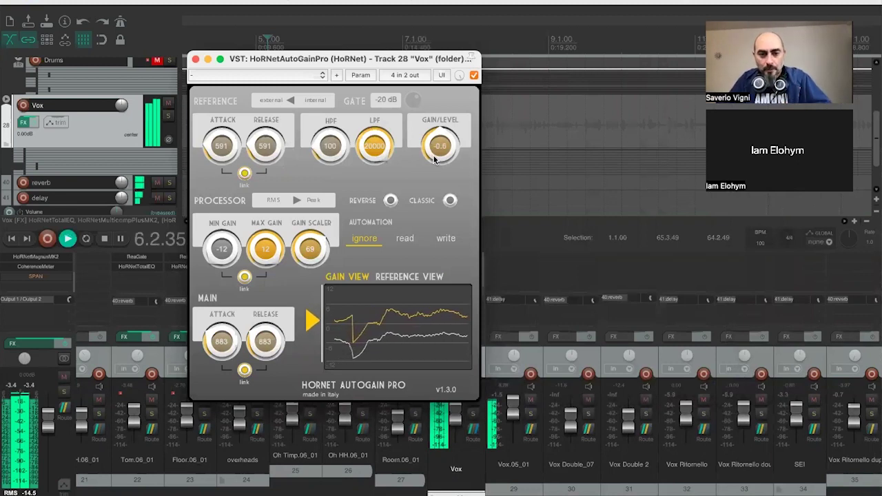
pyautogui.moveTo(433, 156)
pyautogui.mouseDown()
pyautogui.moveTo(432, 165)
pyautogui.moveTo(433, 155)
pyautogui.mouseUp()
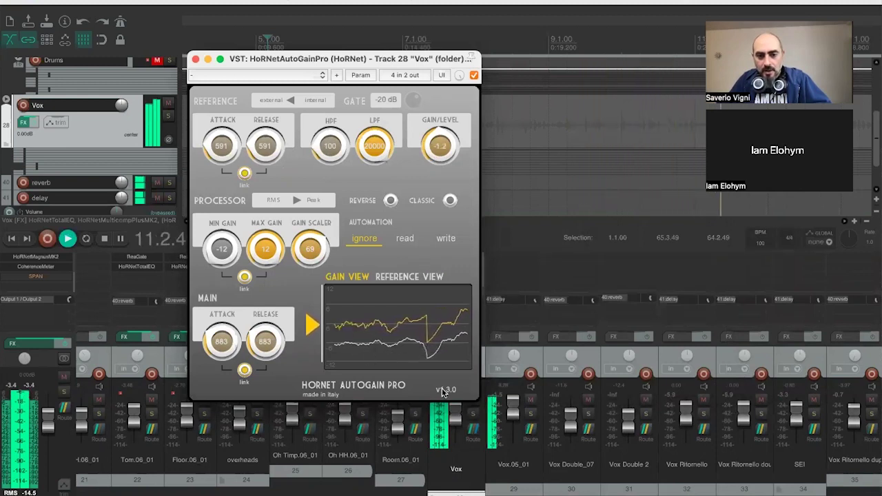
# - Try raising the Vox track's fader to +5.22 dB during playback, reset it to 0.00 dB, and stop playback
pyautogui.moveTo(288, 62); pyautogui.dragTo(186, 61)
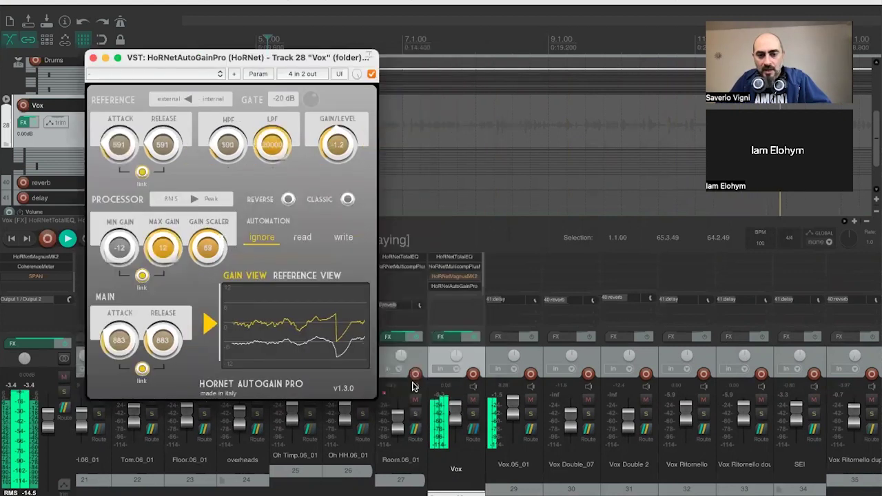
pyautogui.moveTo(456, 409); pyautogui.dragTo(454, 414)
pyautogui.scroll(5, 454, 413)
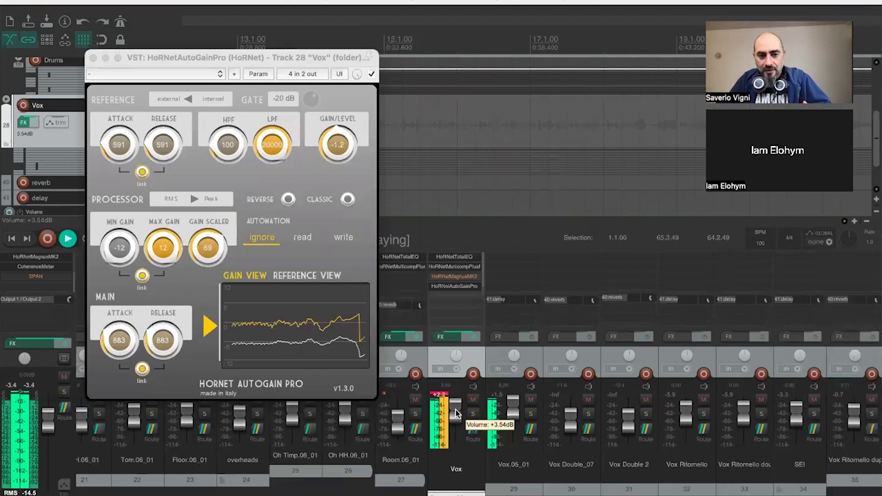
pyautogui.scroll(3, 455, 411)
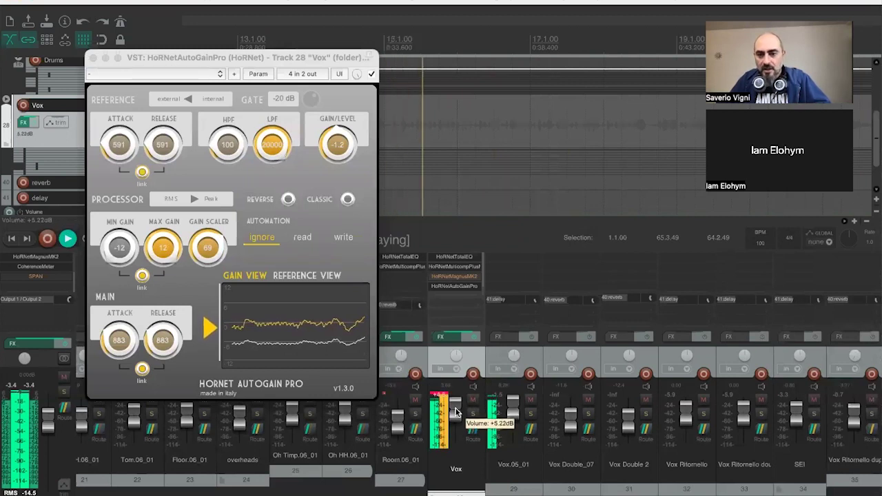
pyautogui.doubleClick(454, 412)
pyautogui.press('space')
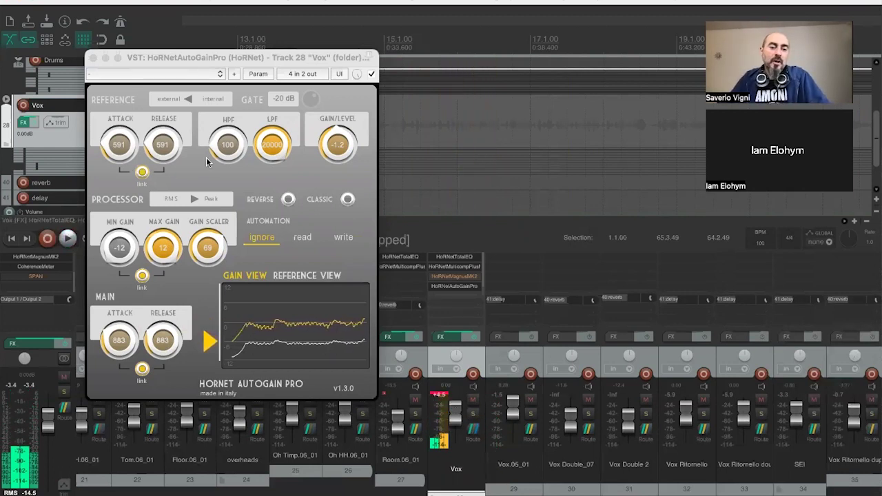
# - Switch the processor detection to RMS and set the linked reference and main attack and release to 10
pyautogui.moveTo(150, 57); pyautogui.dragTo(227, 65)
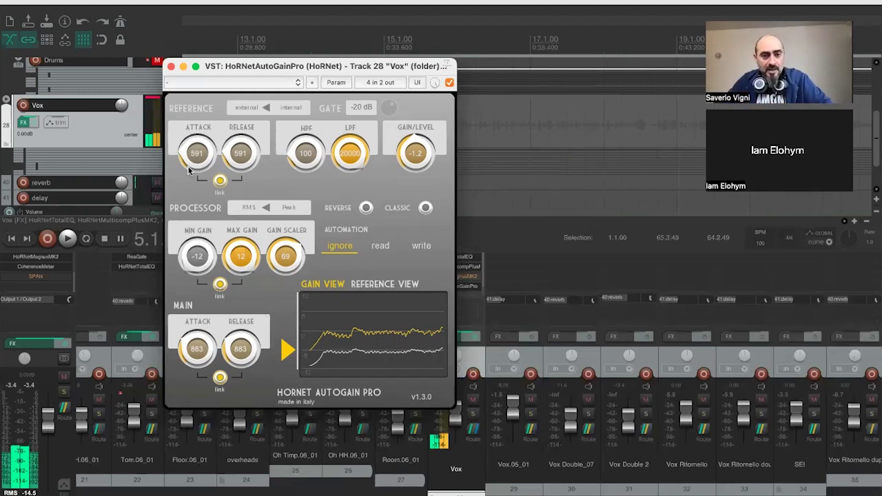
pyautogui.moveTo(192, 176); pyautogui.dragTo(197, 197)
pyautogui.moveTo(191, 360); pyautogui.dragTo(207, 483)
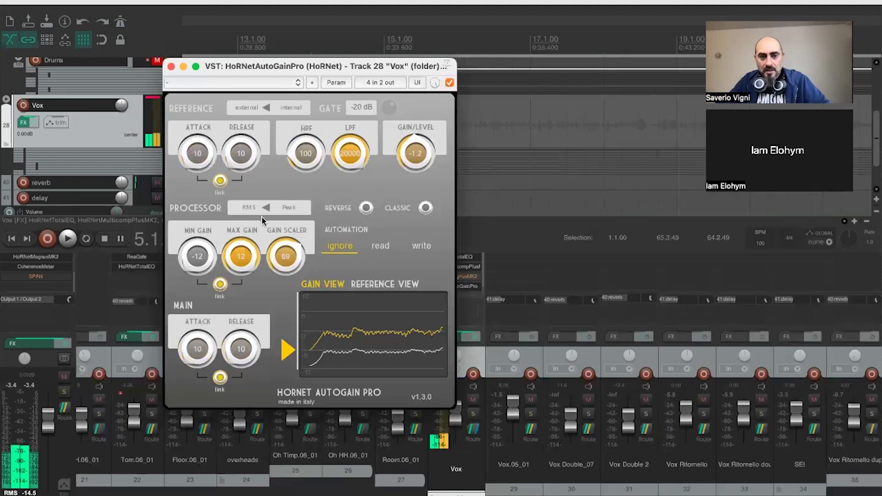
# - Start playback and set the linked main attack and release to 454 and the linked reference attack and release to 342
pyautogui.press('space')
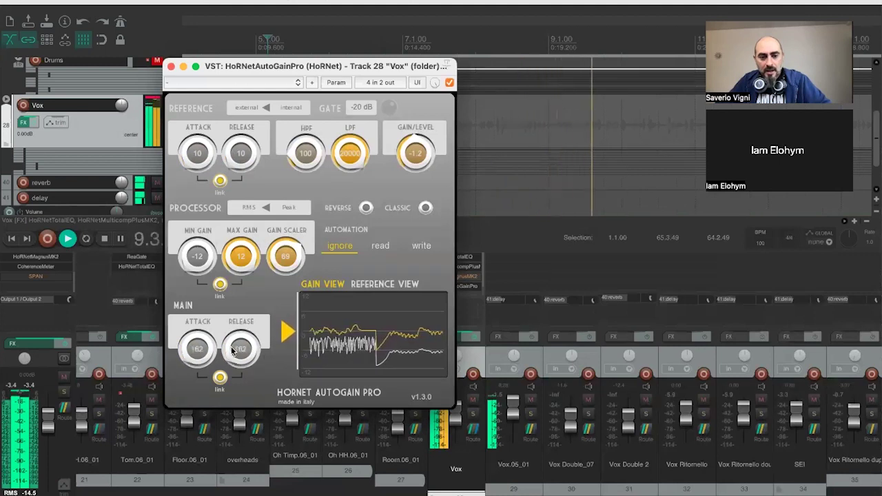
pyautogui.moveTo(232, 359); pyautogui.dragTo(233, 335)
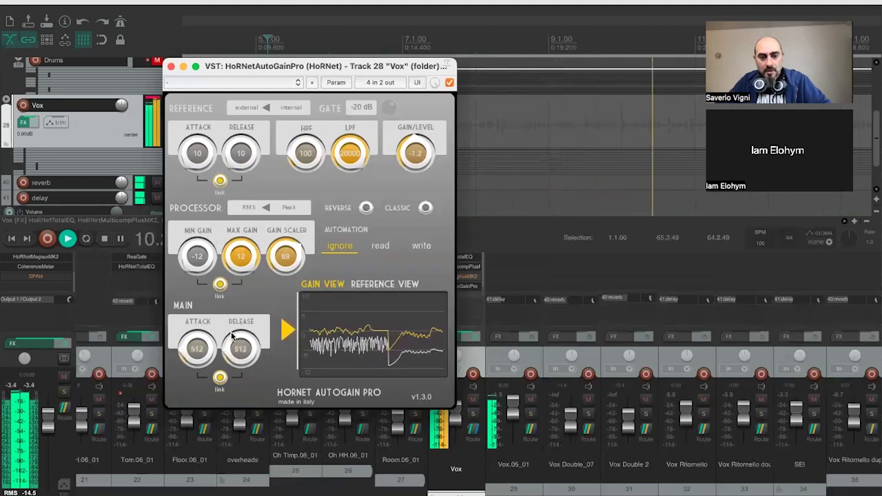
pyautogui.moveTo(177, 147); pyautogui.dragTo(312, 345)
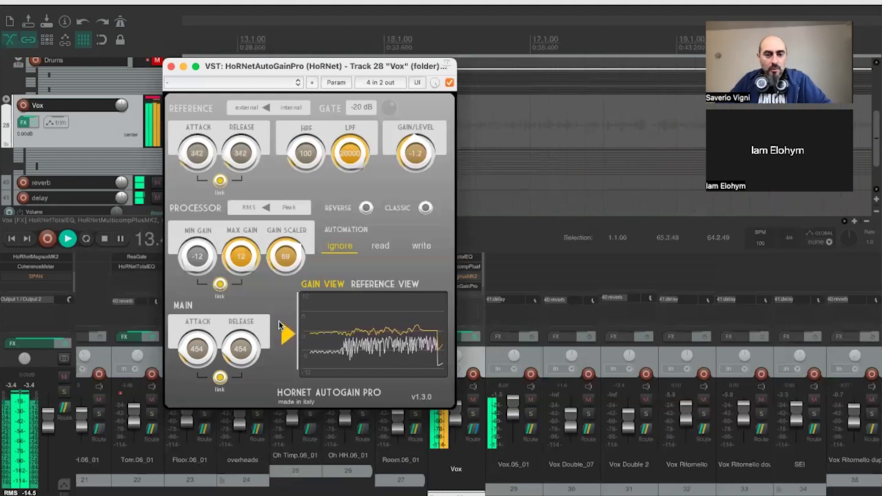
# - Set the gain scaler to 100 and lower the master fader to -8.59 dB
pyautogui.moveTo(278, 266); pyautogui.dragTo(275, 217)
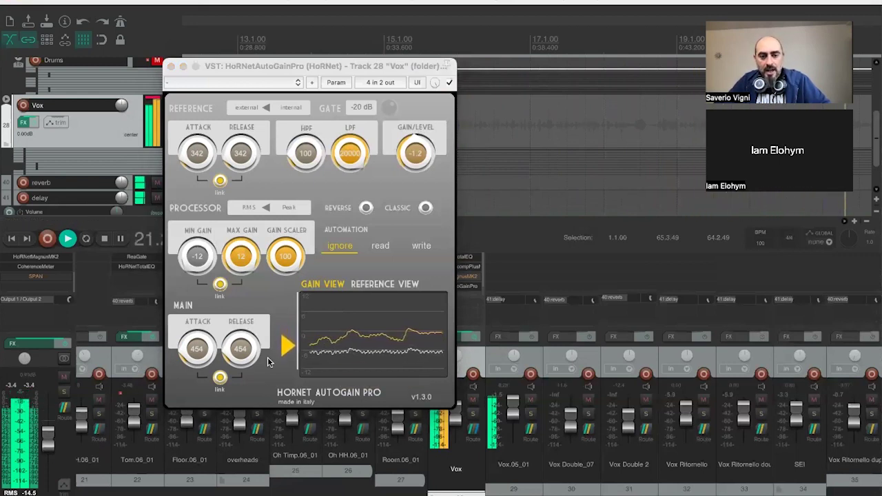
pyautogui.moveTo(46, 437); pyautogui.dragTo(46, 436)
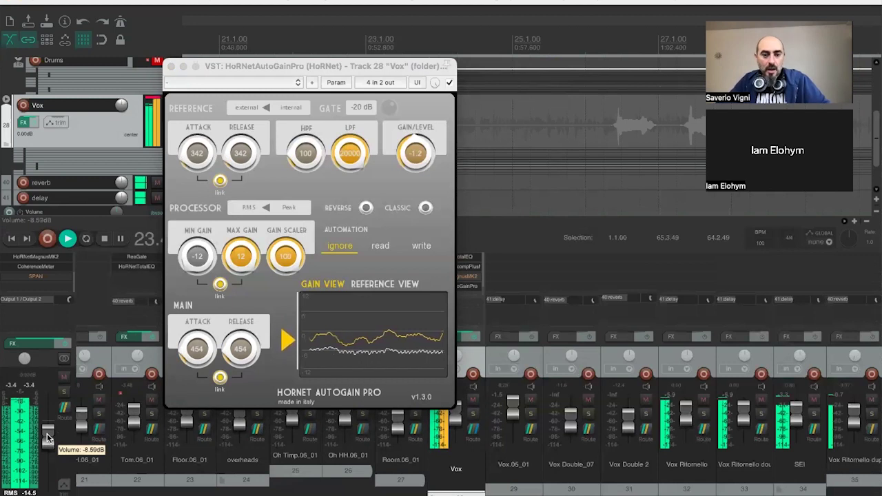
# - Switch the processor to Peak, set the linked main times to 396, reference times to 529 and gain scaler to 78, and stop playback
pyautogui.click(266, 207)
pyautogui.moveTo(216, 351); pyautogui.dragTo(187, 372)
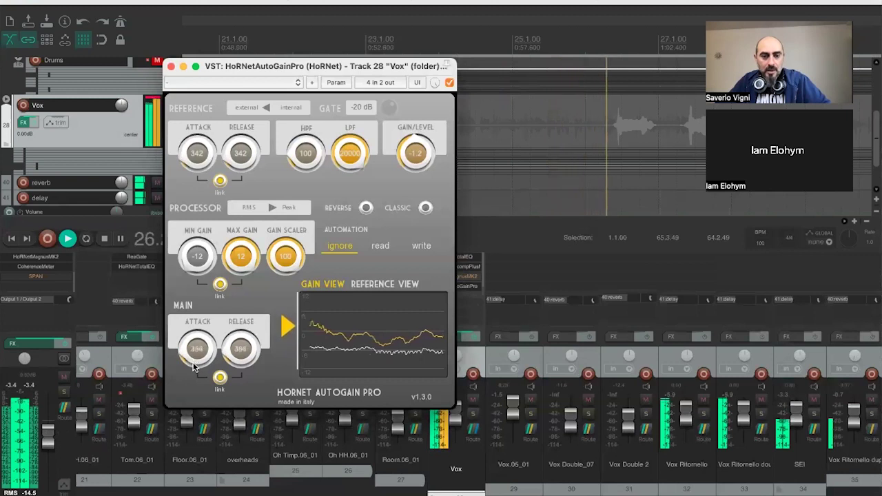
pyautogui.moveTo(202, 169); pyautogui.dragTo(195, 153)
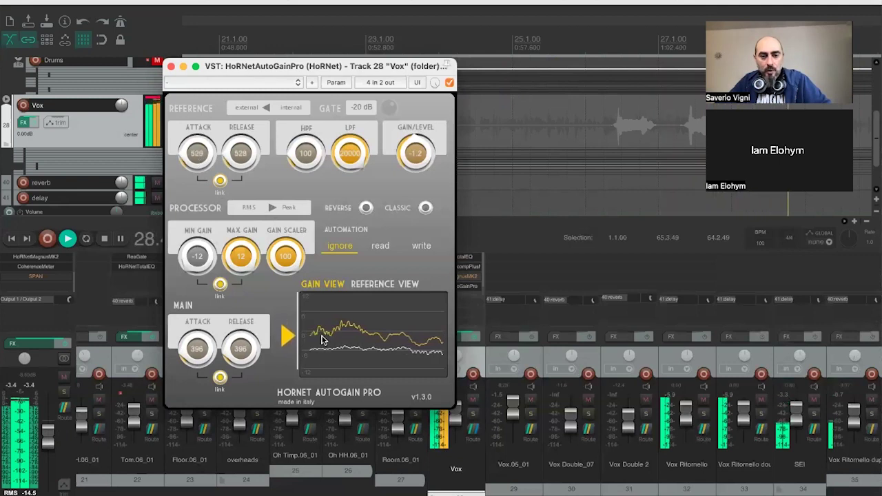
pyautogui.moveTo(282, 269); pyautogui.dragTo(272, 298)
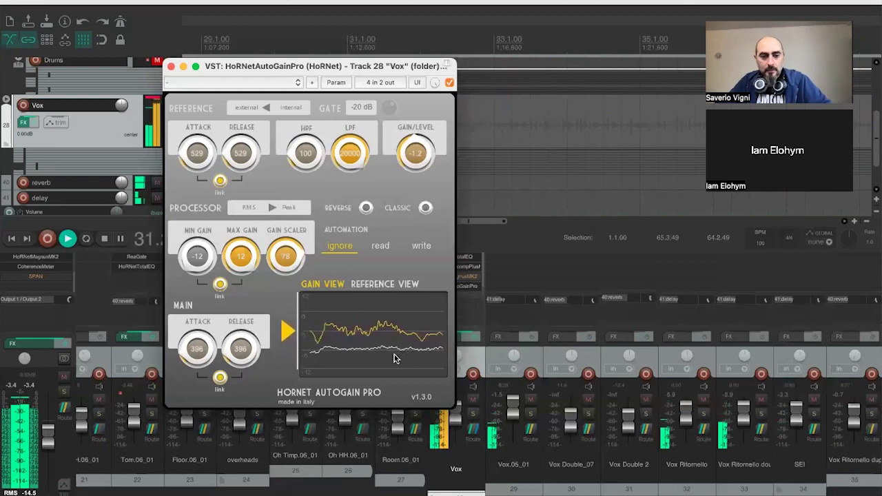
pyautogui.press('space')
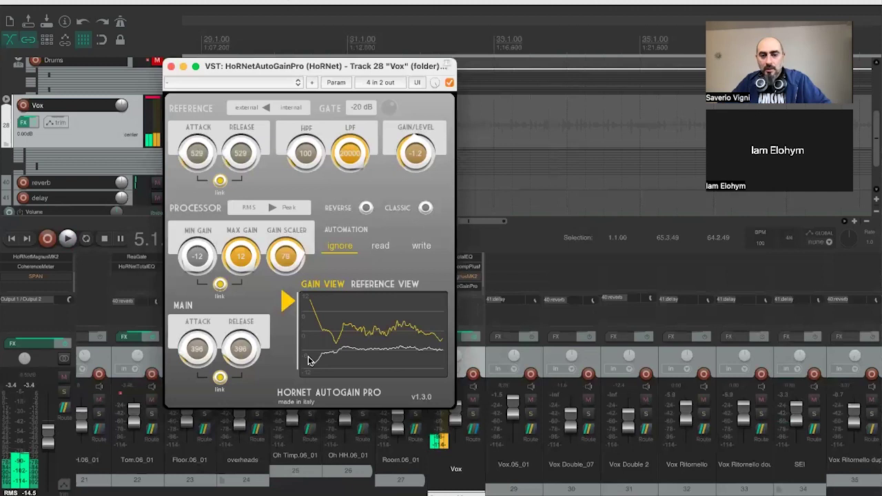
# - Set the linked main attack and release to 431, the linked reference attack and release to 564, and the gain scaler to 77
pyautogui.scroll(2, 187, 360)
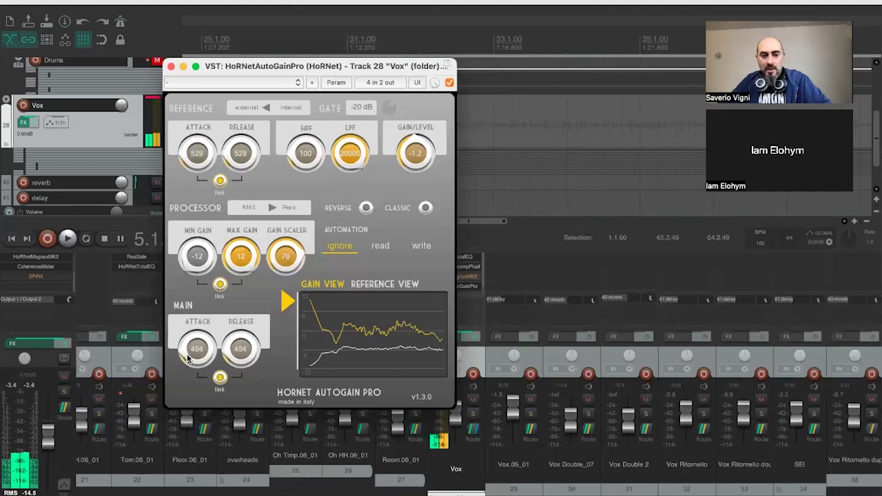
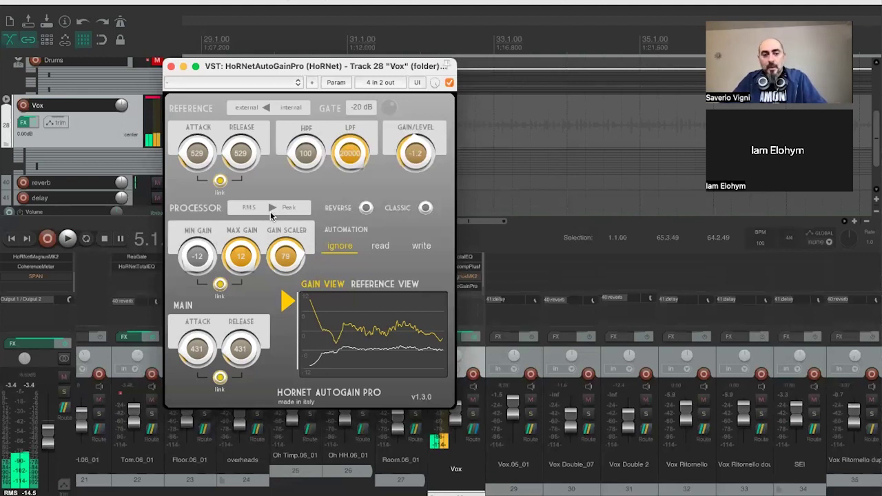
pyautogui.moveTo(184, 148); pyautogui.dragTo(185, 152)
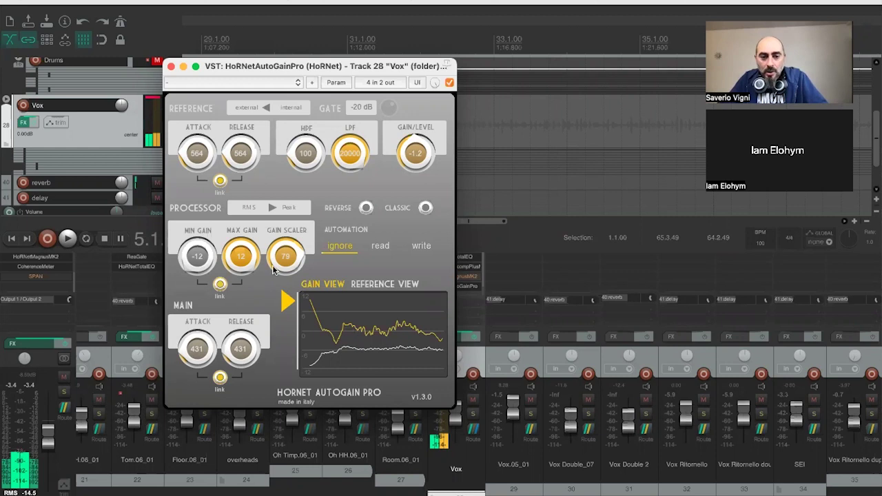
pyautogui.scroll(-2, 274, 270)
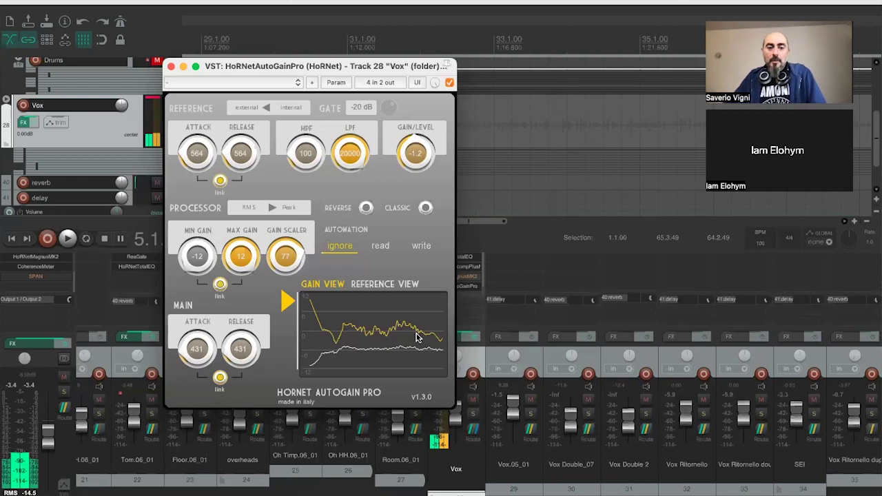
# - Set AutoGain Pro's automation to write and move its window clear of the Vox track controls
pyautogui.moveTo(230, 71); pyautogui.dragTo(272, 81)
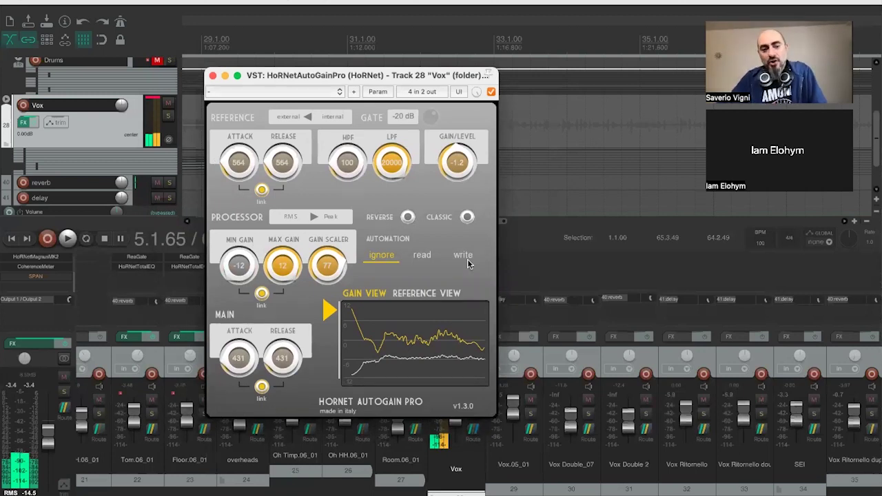
pyautogui.moveTo(344, 75); pyautogui.dragTo(383, 80)
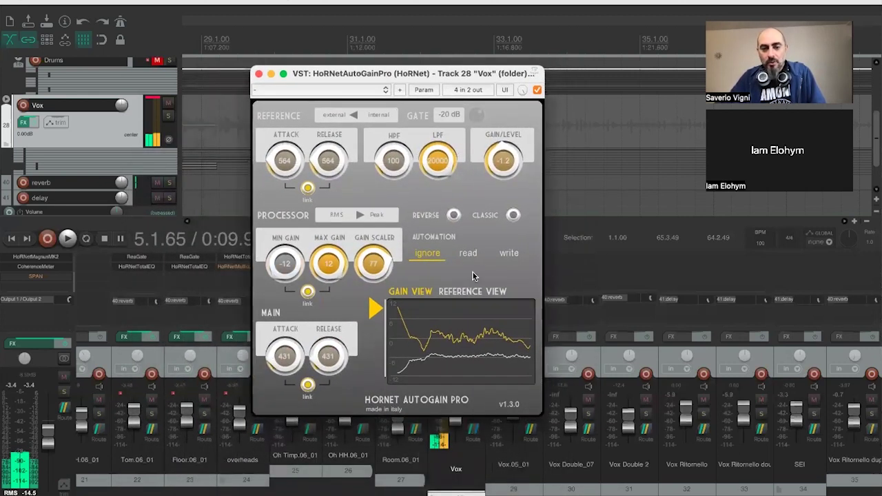
pyautogui.click(509, 254)
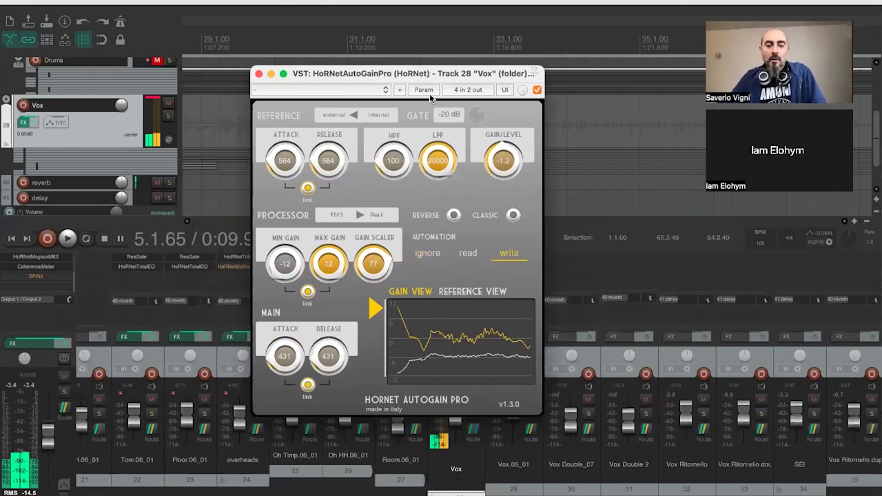
pyautogui.moveTo(444, 79); pyautogui.dragTo(403, 80)
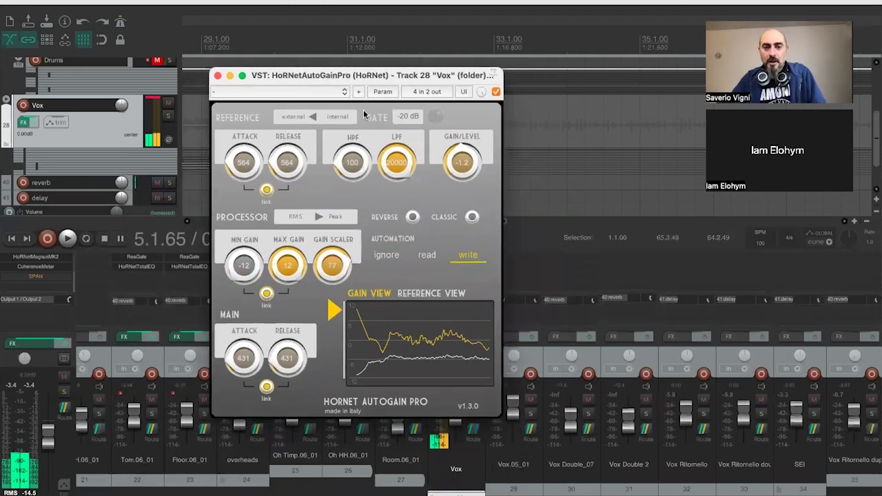
pyautogui.moveTo(330, 75); pyautogui.dragTo(413, 91)
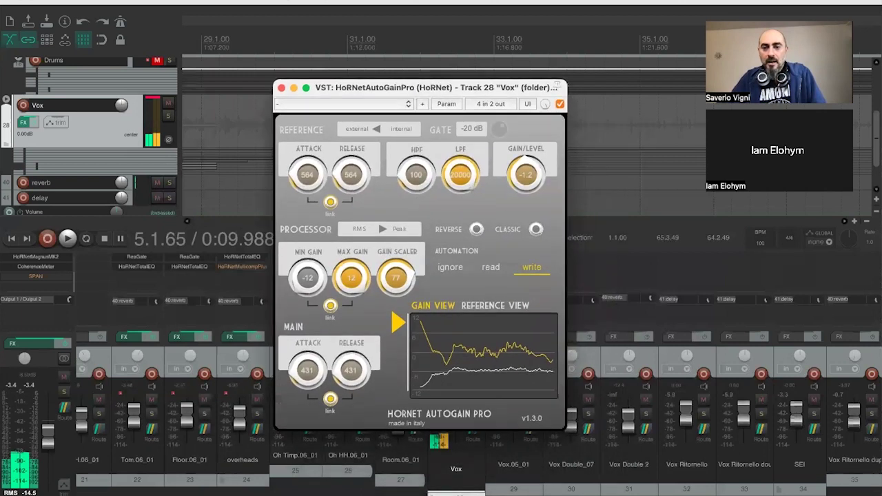
pyautogui.moveTo(485, 90); pyautogui.dragTo(591, 102)
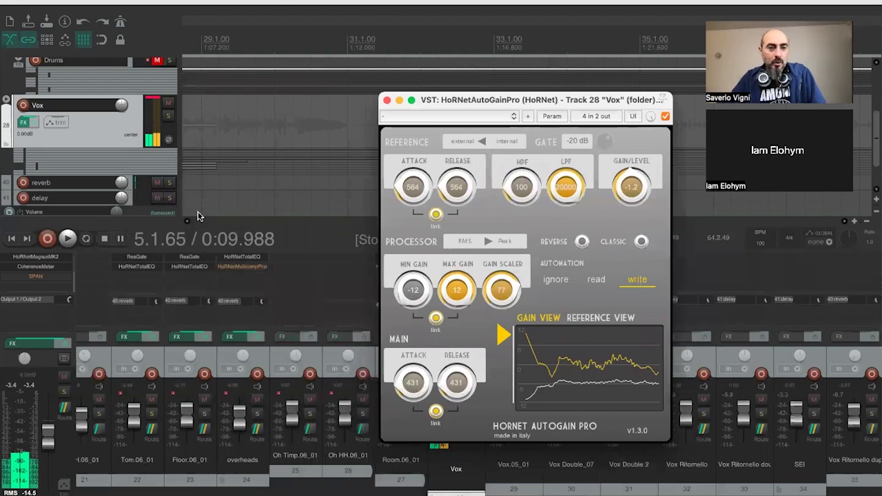
# - Set the Vox track's automation mode to Write
pyautogui.click(94, 144)
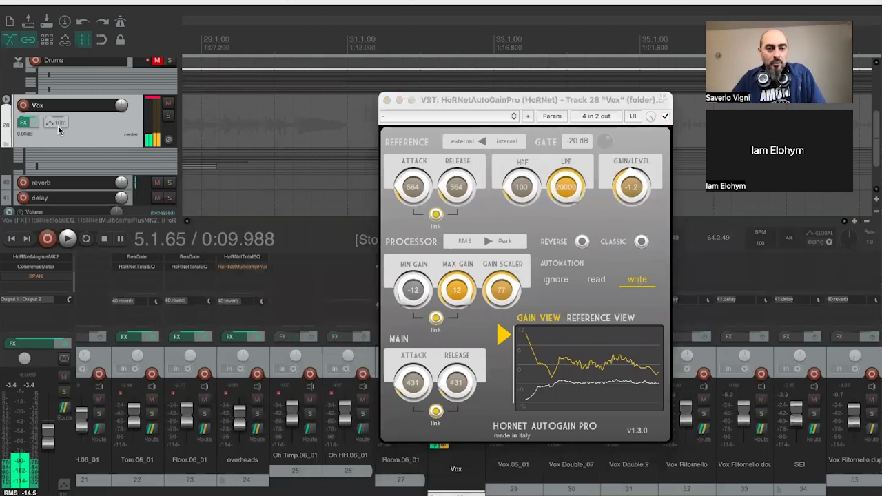
pyautogui.click(57, 124)
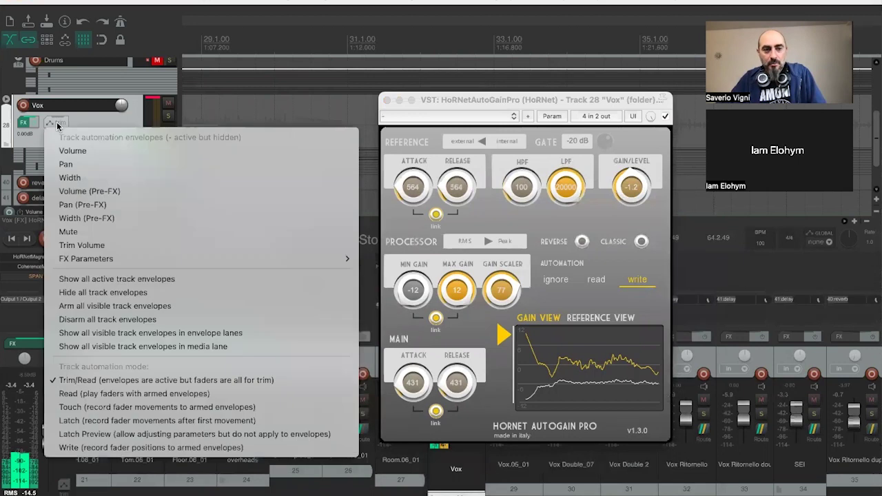
pyautogui.click(131, 447)
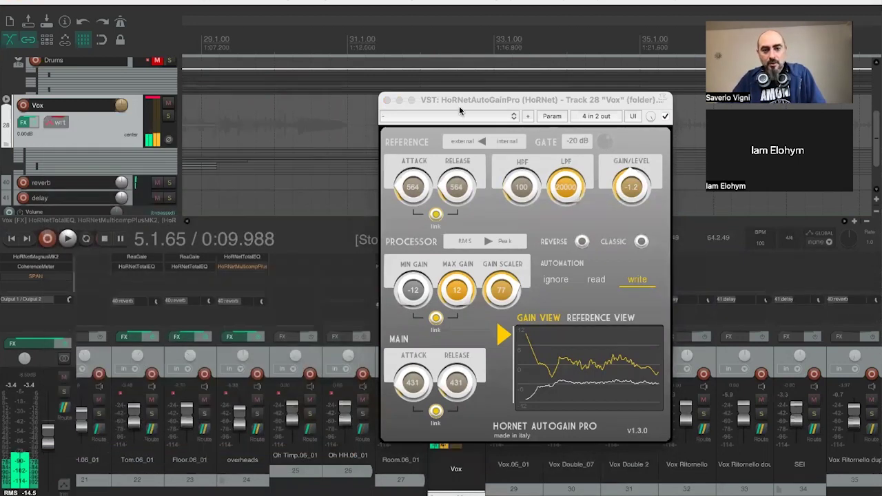
# - Play the song to record AutoGain Pro's gain automation on the Vox track, uncover its envelope lane, and stop playback
pyautogui.moveTo(459, 102); pyautogui.dragTo(419, 107)
pyautogui.moveTo(357, 153); pyautogui.dragTo(446, 94)
pyautogui.press('space')
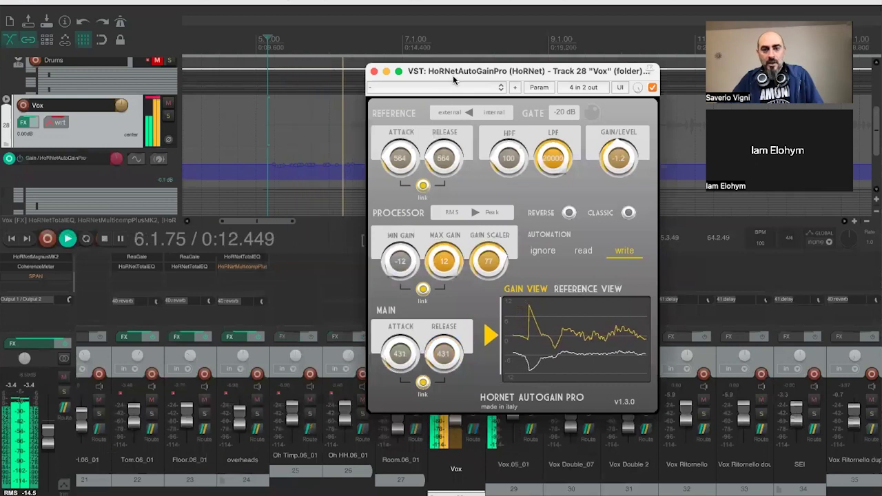
pyautogui.moveTo(483, 94); pyautogui.dragTo(243, 230)
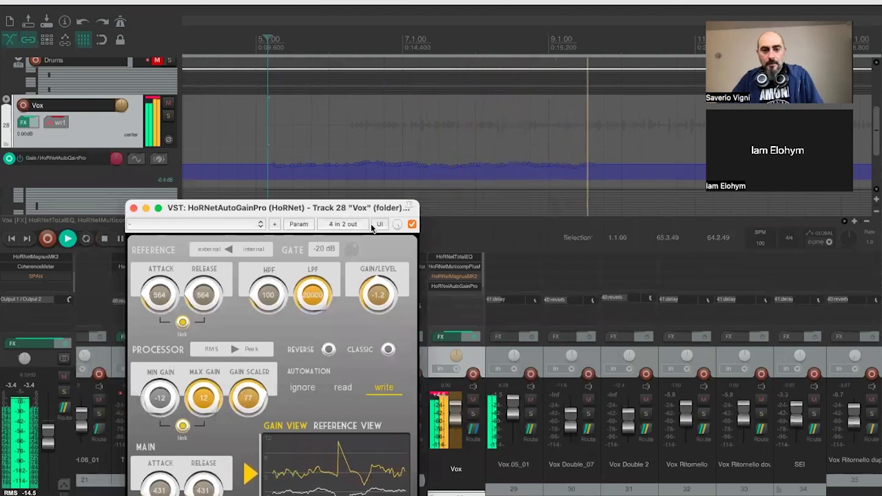
pyautogui.press('space')
pyautogui.moveTo(300, 210); pyautogui.dragTo(322, 204)
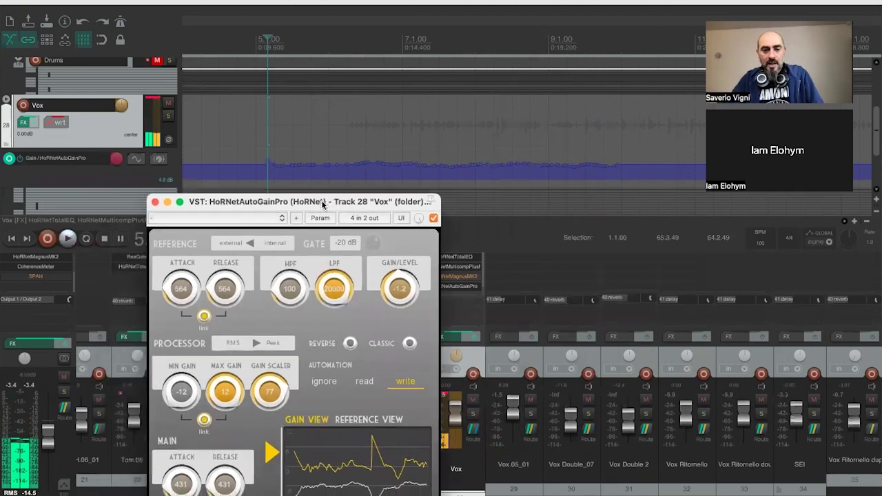
# - Return the Vox track's automation mode to Trim/Read and reposition the AutoGain Pro window
pyautogui.click(57, 122)
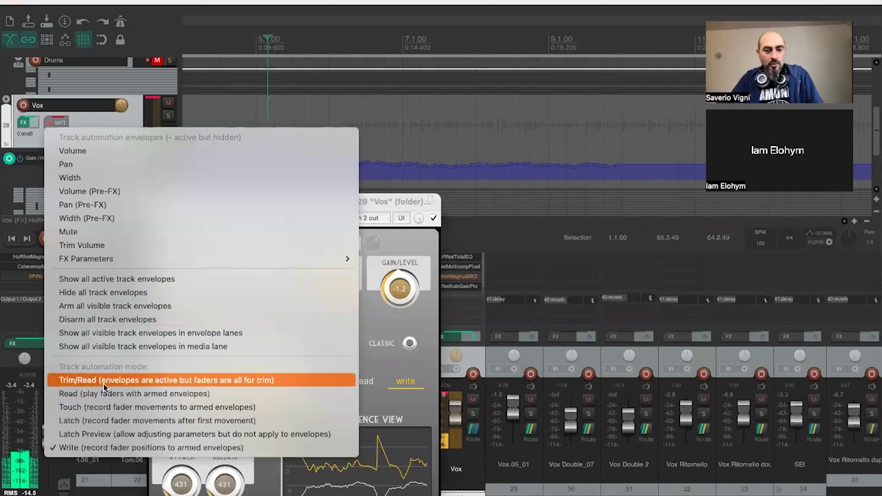
pyautogui.click(103, 380)
pyautogui.moveTo(288, 201); pyautogui.dragTo(297, 153)
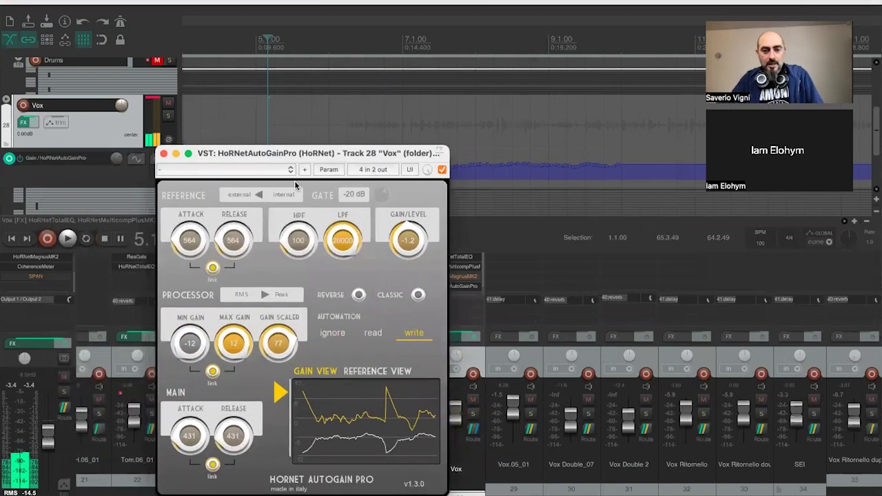
# - Set AutoGain Pro's automation to read and remove the spike at the start of the recorded Vox gain envelope near bar 5
pyautogui.click(372, 334)
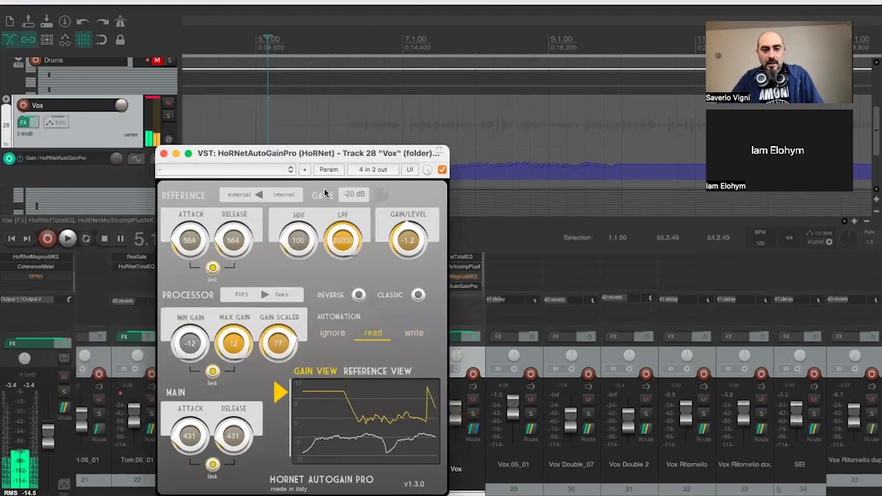
pyautogui.moveTo(309, 156); pyautogui.dragTo(313, 246)
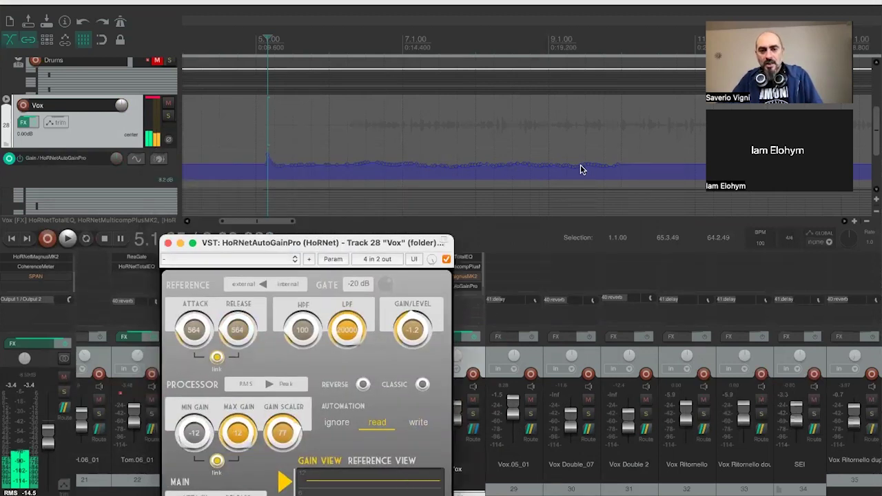
pyautogui.hscroll(-5, 279, 167)
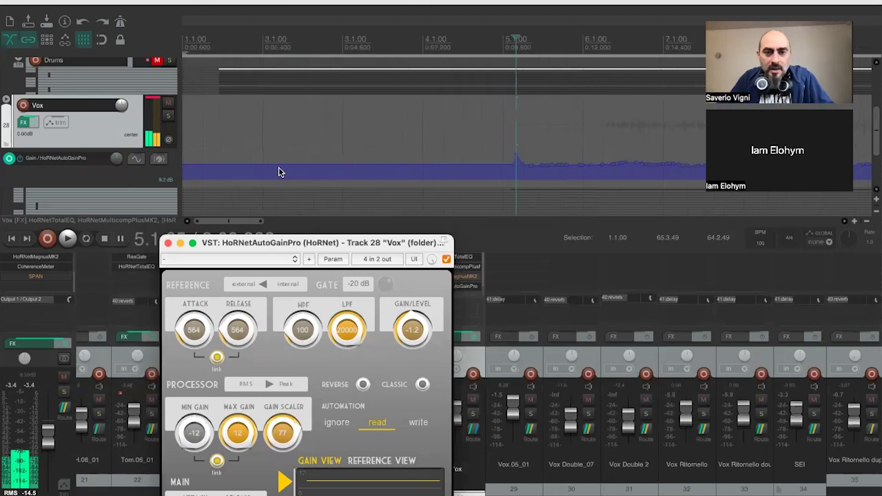
pyautogui.click(517, 159)
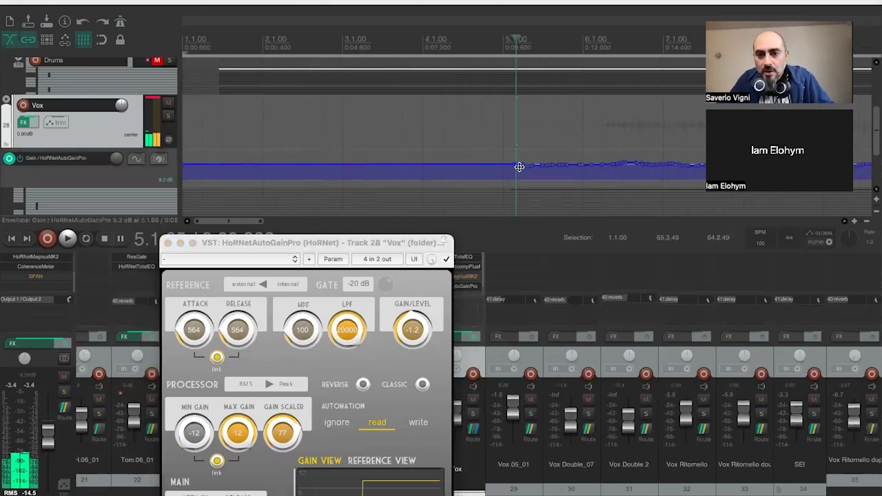
pyautogui.moveTo(372, 235); pyautogui.dragTo(371, 219)
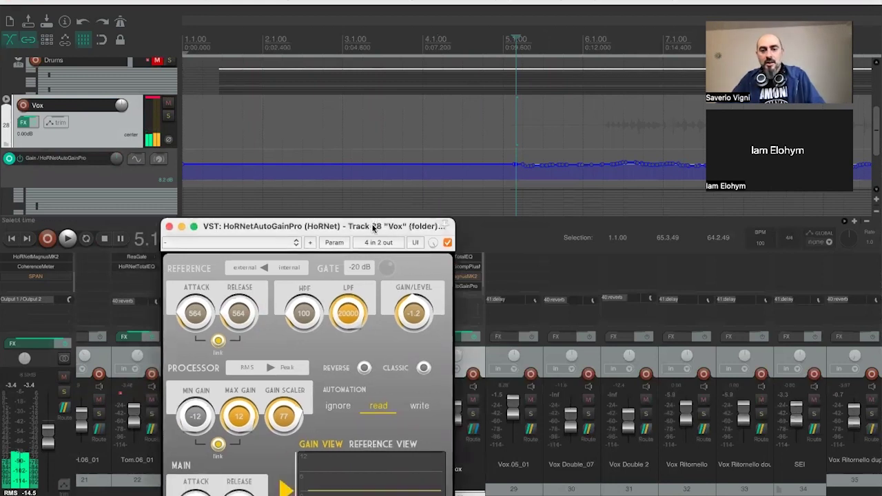
# - Play the song from just before bar 5 to check AutoGain Pro following the recorded gain envelope, and stop playback
pyautogui.click(498, 65)
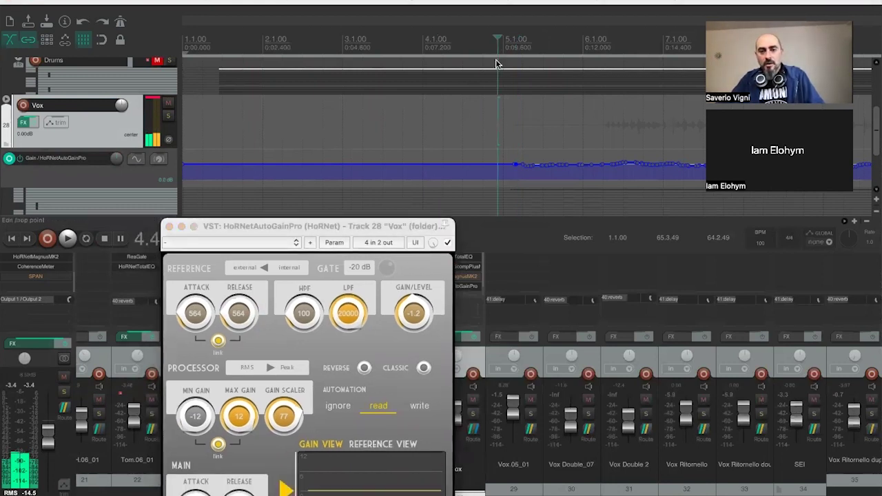
pyautogui.press('space')
pyautogui.moveTo(402, 227); pyautogui.dragTo(380, 118)
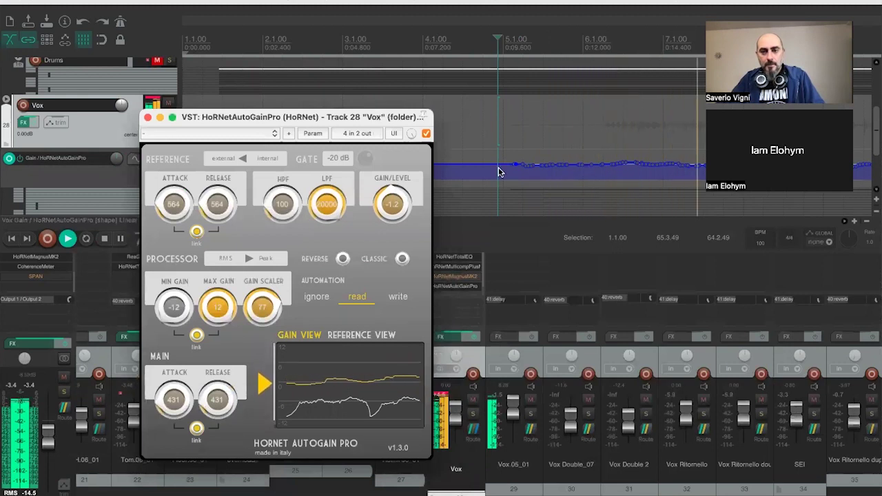
pyautogui.scroll(-2, 589, 167)
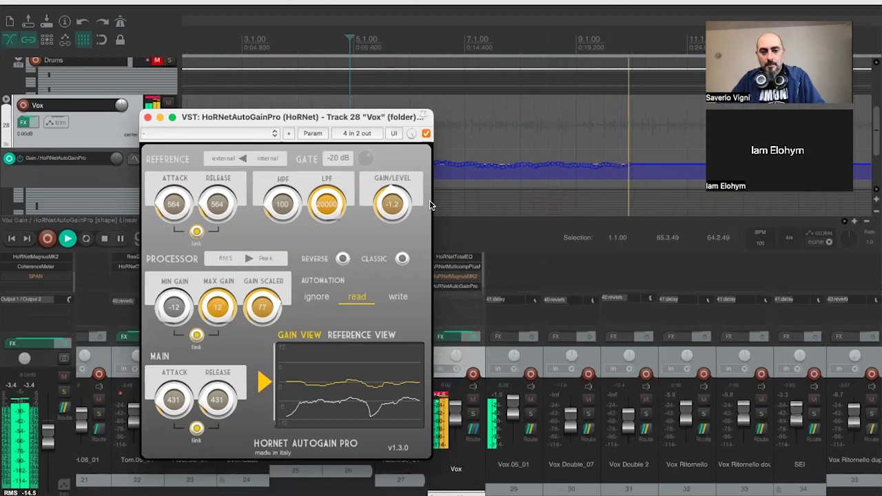
pyautogui.press('space')
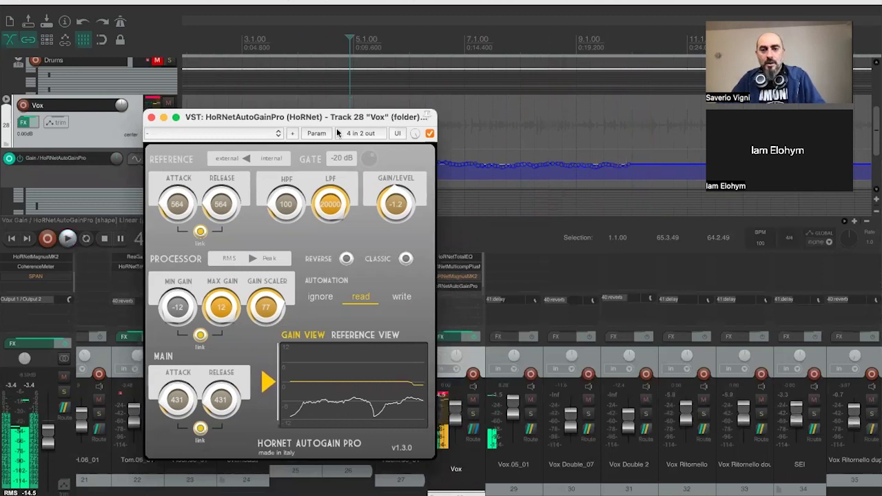
pyautogui.moveTo(260, 119); pyautogui.dragTo(369, 220)
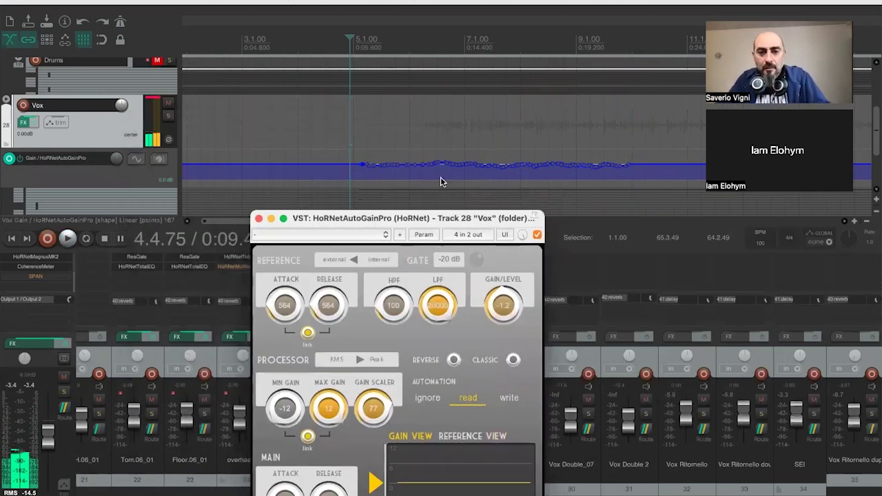
# - Make the Vox gain envelope lane taller and raise the automation points in the section around 6.3
pyautogui.scroll(3, 348, 186)
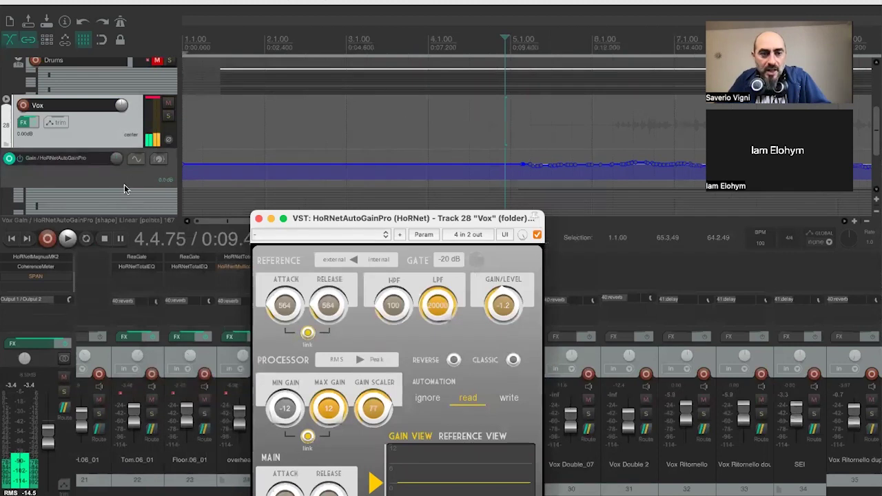
pyautogui.moveTo(133, 184); pyautogui.dragTo(133, 208)
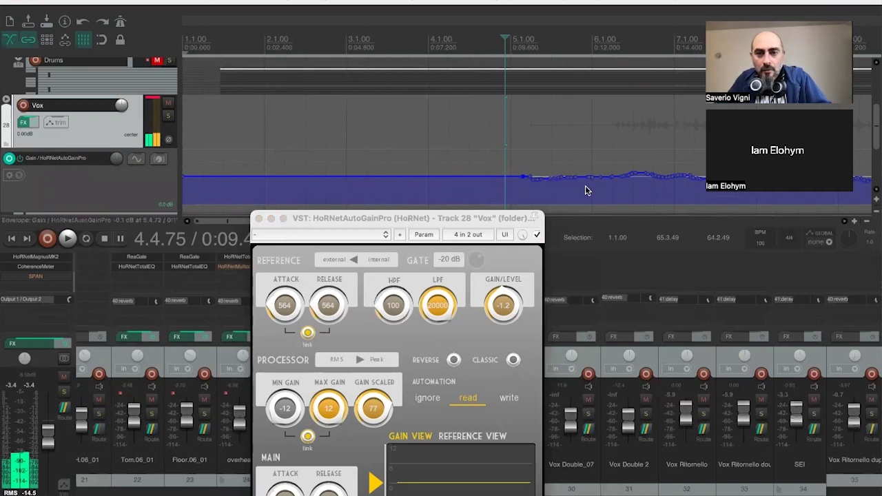
pyautogui.hscroll(3, 588, 191)
pyautogui.moveTo(494, 168)
pyautogui.mouseDown()
pyautogui.moveTo(523, 169)
pyautogui.moveTo(508, 162)
pyautogui.moveTo(511, 150)
pyautogui.moveTo(505, 172)
pyautogui.moveTo(509, 144)
pyautogui.moveTo(502, 172)
pyautogui.moveTo(509, 166)
pyautogui.mouseUp()
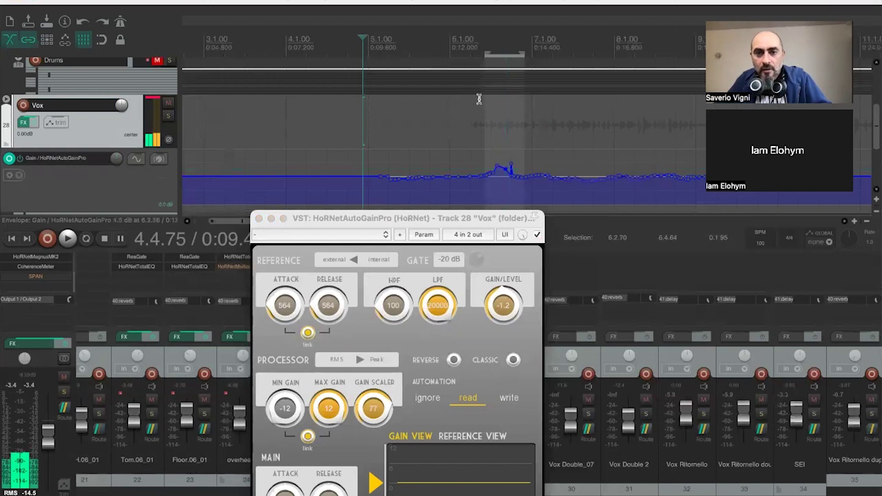
# - Play the song from just before the raised gain section to hear the edit, stop, and move AutoGain Pro's window clear of the envelope
pyautogui.click(474, 62)
pyautogui.press('space')
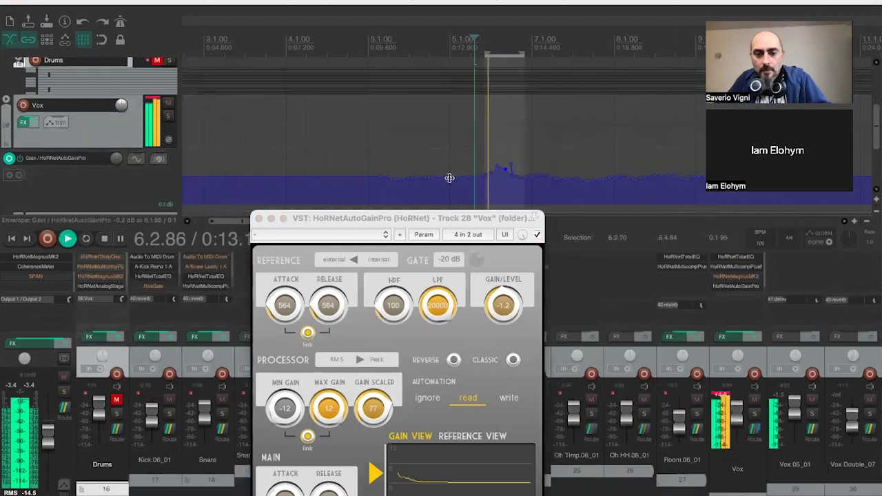
pyautogui.press('space')
pyautogui.moveTo(372, 217); pyautogui.dragTo(250, 78)
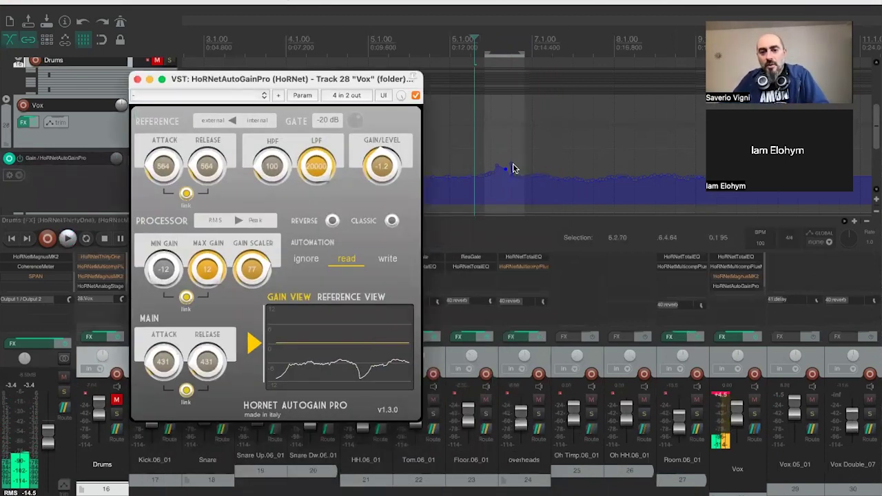
# - Delete the raised gain points around 6.3 from the Vox envelope and reposition the AutoGain Pro window
pyautogui.click(508, 169)
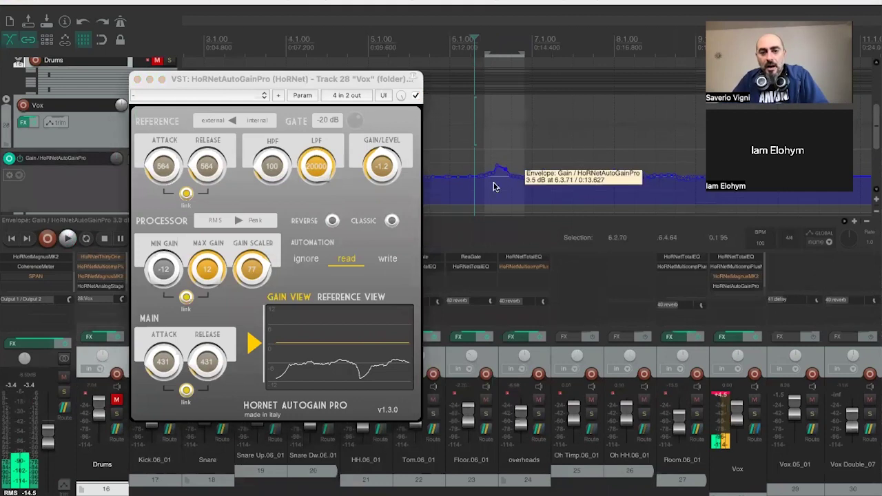
pyautogui.press('Delete')
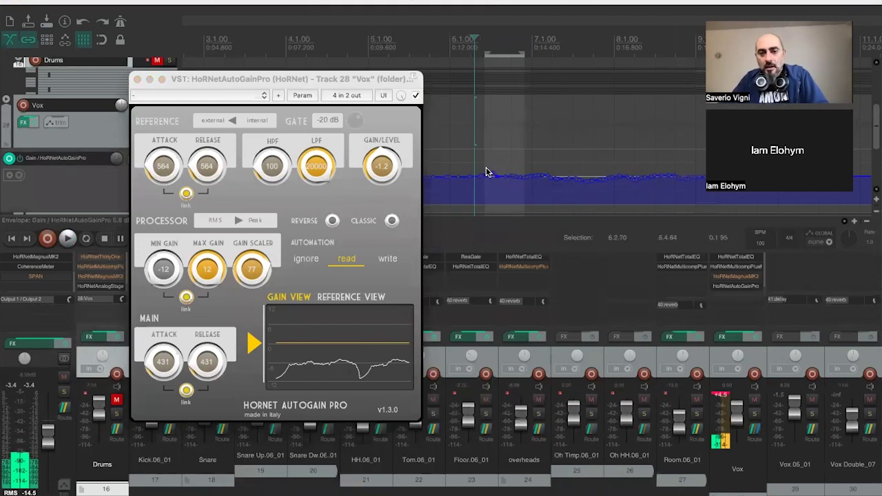
pyautogui.moveTo(332, 77); pyautogui.dragTo(348, 73)
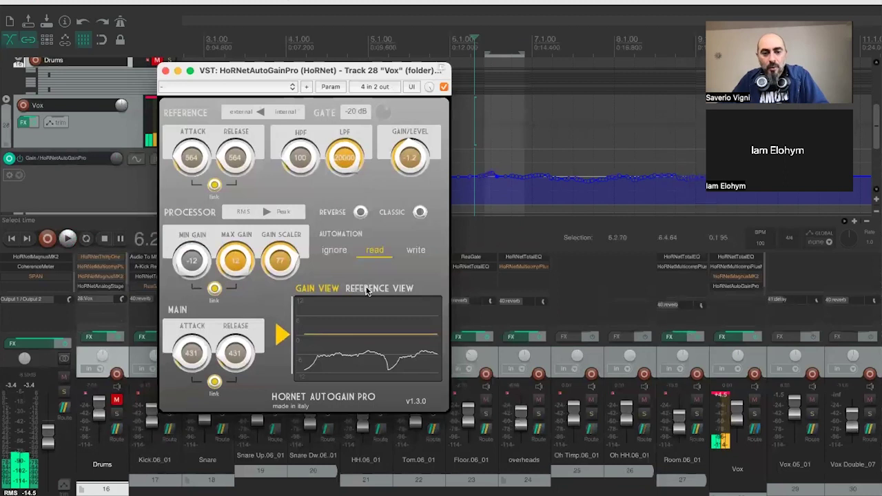
# - Close and reopen AutoGain Pro from the Vox track's effects in the mixer, and set its automation to ignore
pyautogui.click(165, 71)
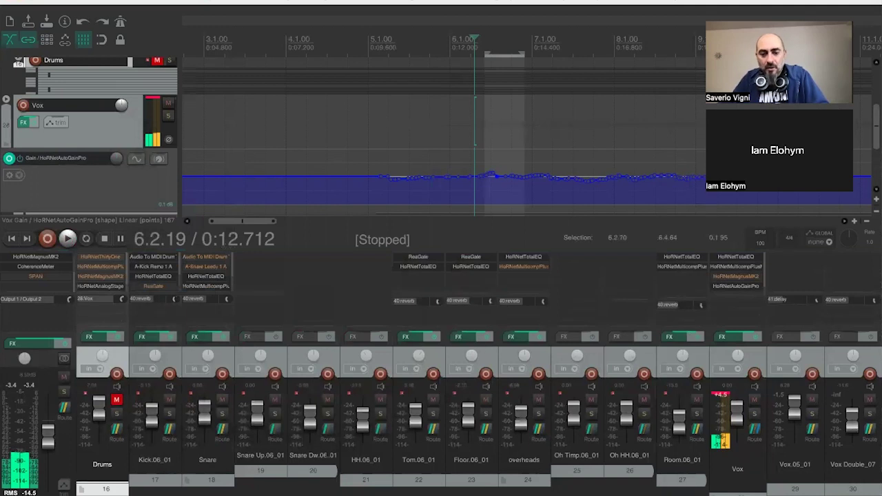
pyautogui.hscroll(5, 570, 451)
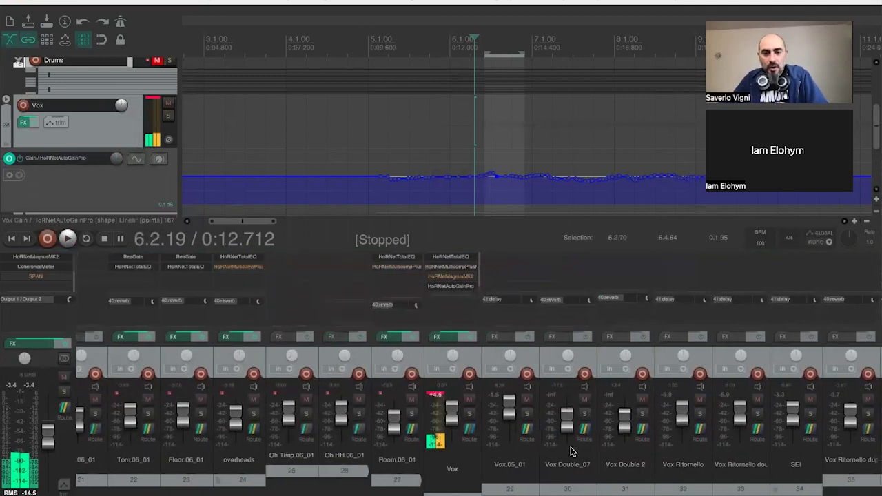
pyautogui.click(455, 287)
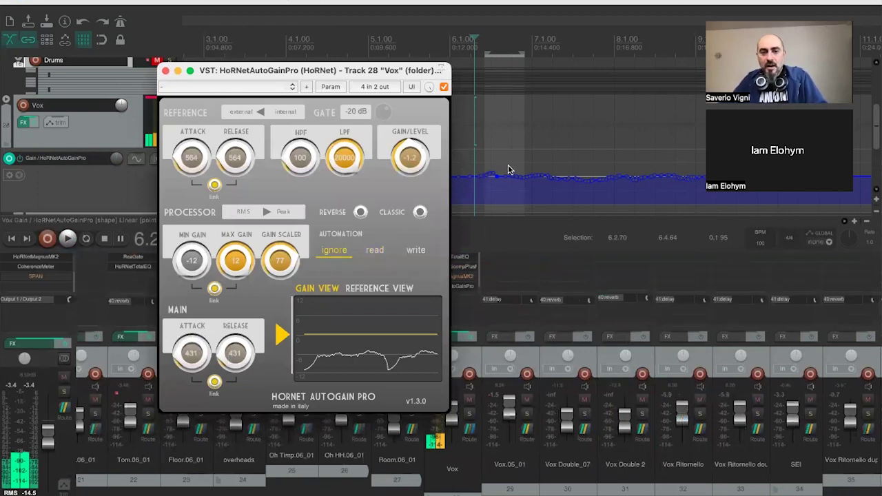
# - Play the song to observe AutoGain Pro riding the Vox gain without the recorded automation, and stop playback
pyautogui.press('space')
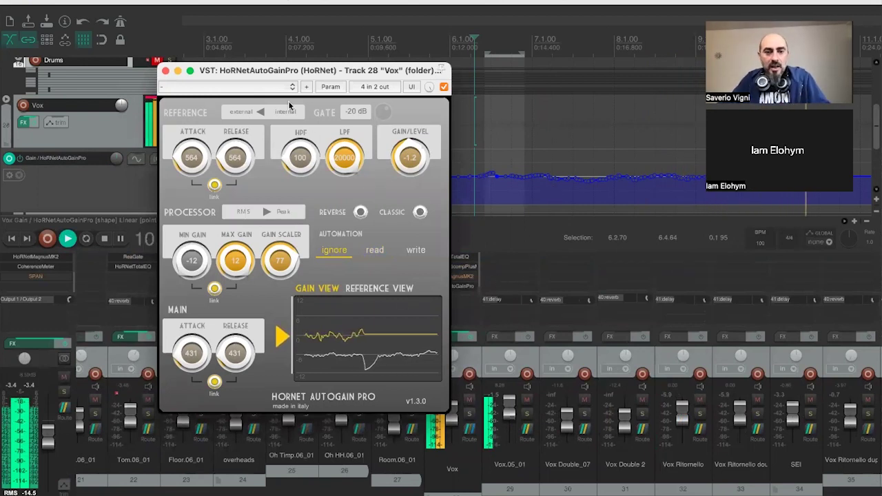
pyautogui.moveTo(289, 70); pyautogui.dragTo(207, 64)
pyautogui.press('space')
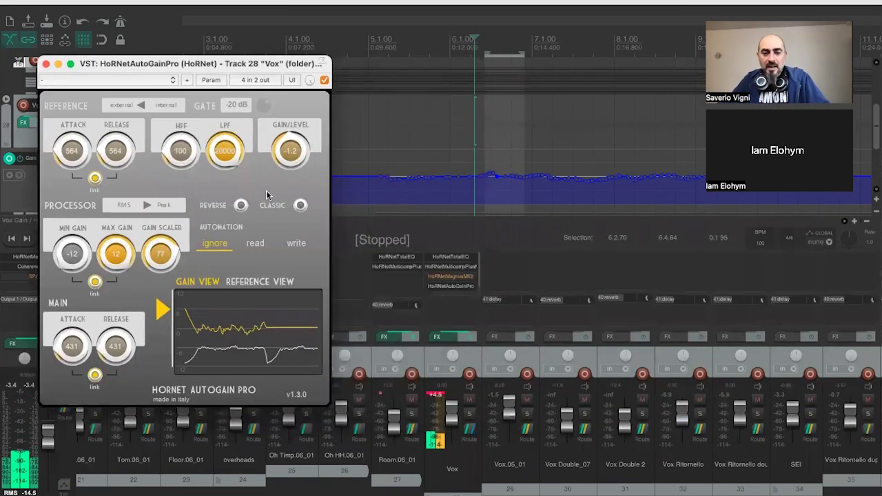
# - Solo the Vox track, switch AutoGain Pro's reference to internal, and set its gate to -40 dB
pyautogui.click(471, 416)
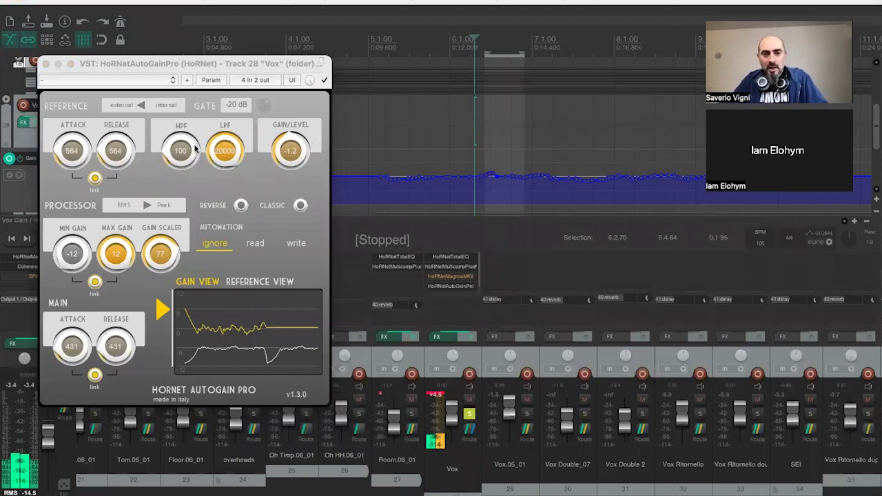
pyautogui.click(143, 106)
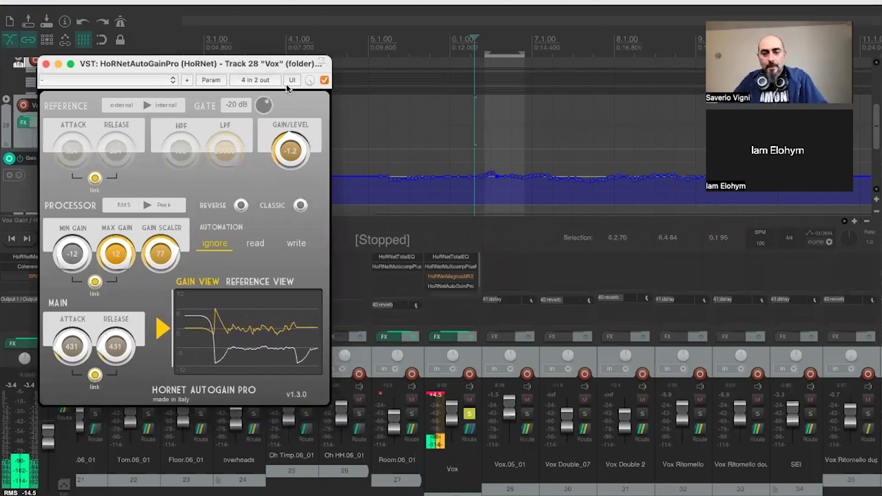
pyautogui.moveTo(255, 69); pyautogui.dragTo(325, 77)
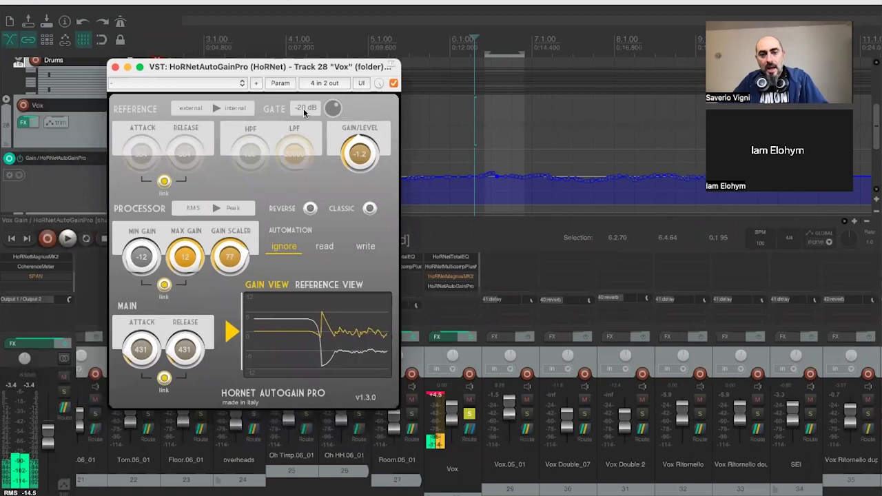
pyautogui.moveTo(332, 114); pyautogui.dragTo(328, 138)
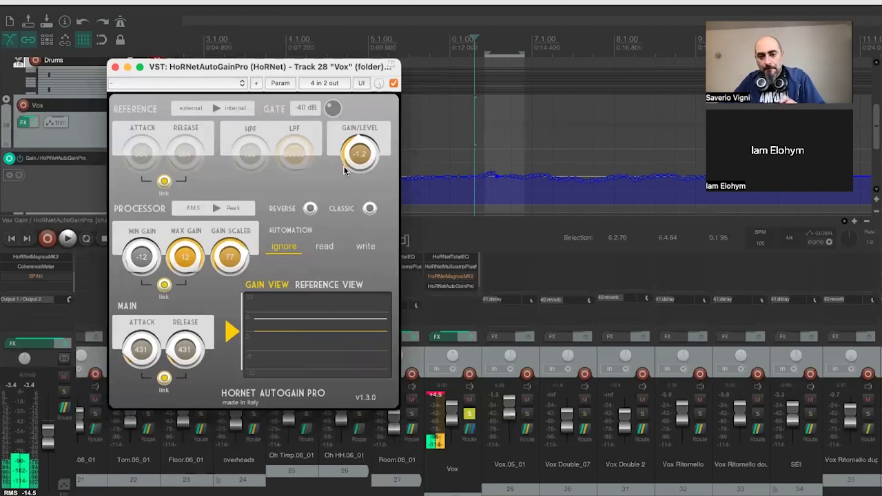
# - Play the soloed Vox, set AutoGain Pro's gain/level to -19.2, and lower the master fader slightly
pyautogui.press('space')
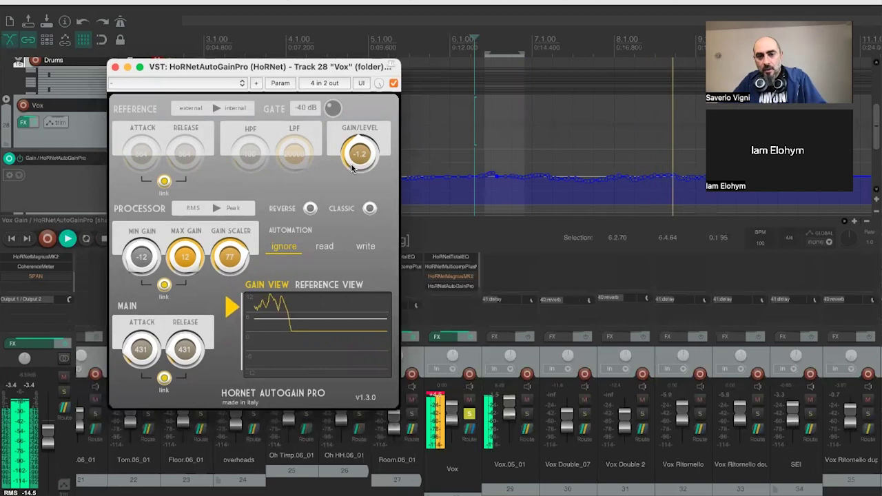
pyautogui.moveTo(350, 168); pyautogui.dragTo(350, 204)
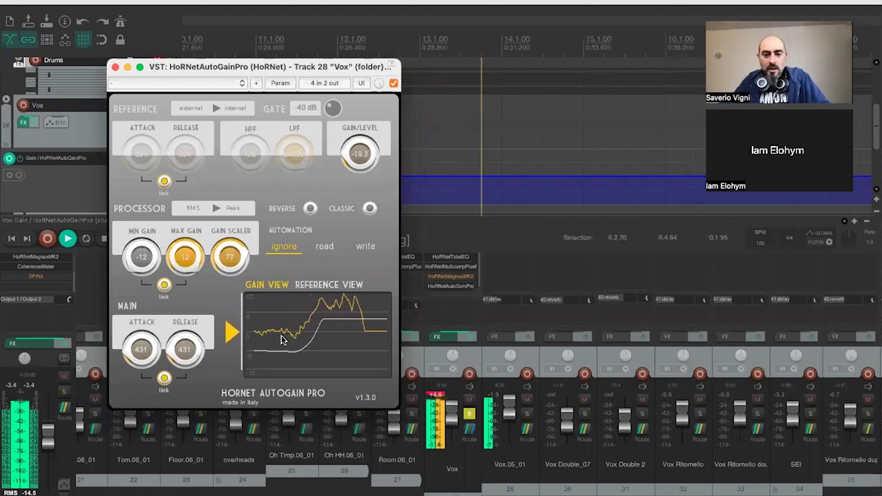
pyautogui.moveTo(49, 440); pyautogui.dragTo(50, 448)
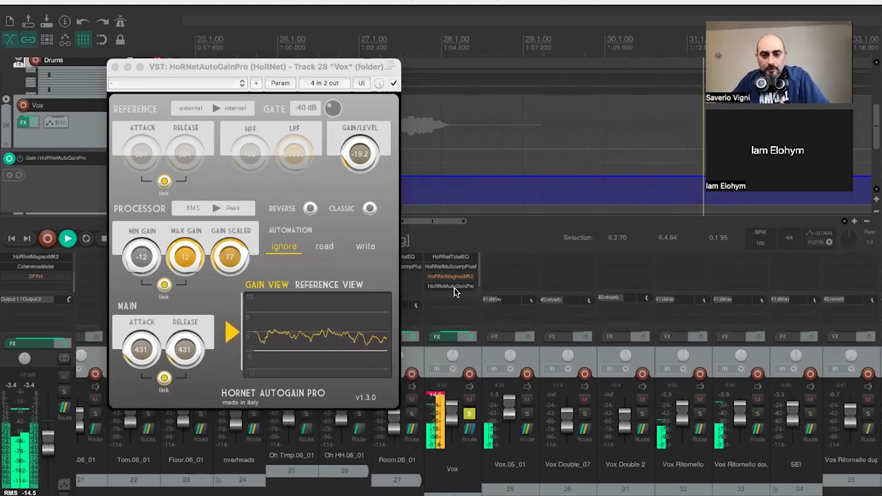
# - Move AutoGain Pro ahead of HoRNetMulticompPlusMK2 in the Vox effects chain and open the compressor's window
pyautogui.moveTo(454, 293); pyautogui.dragTo(452, 264)
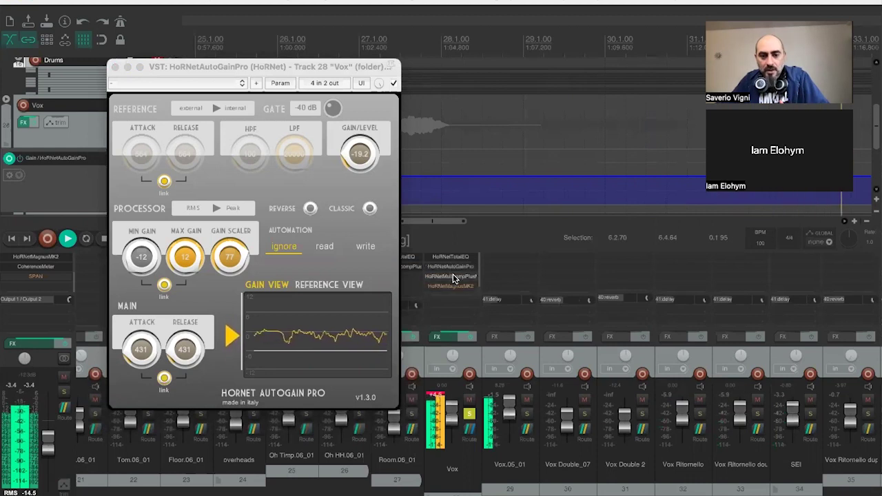
pyautogui.click(455, 277)
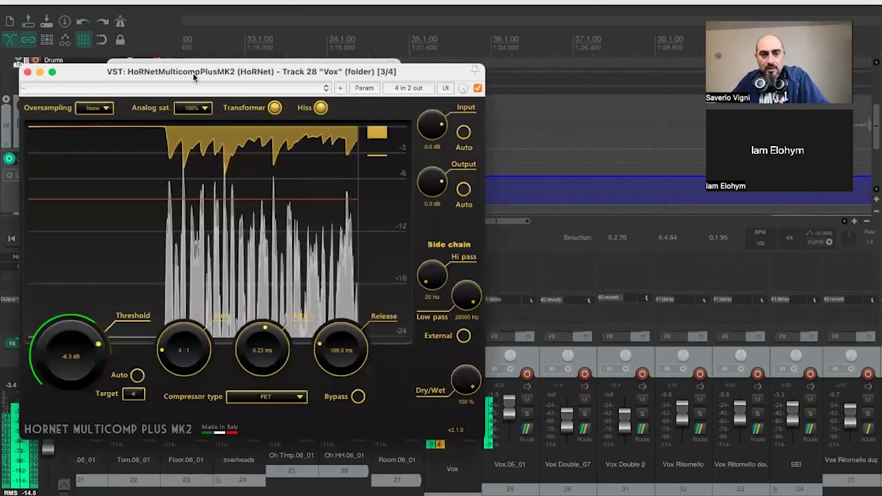
# - Place the AutoGain Pro and MulticompPlusMK2 windows side by side and set AutoGain Pro's gain/level to -16.8
pyautogui.moveTo(194, 77); pyautogui.dragTo(485, 93)
pyautogui.moveTo(265, 76); pyautogui.dragTo(163, 77)
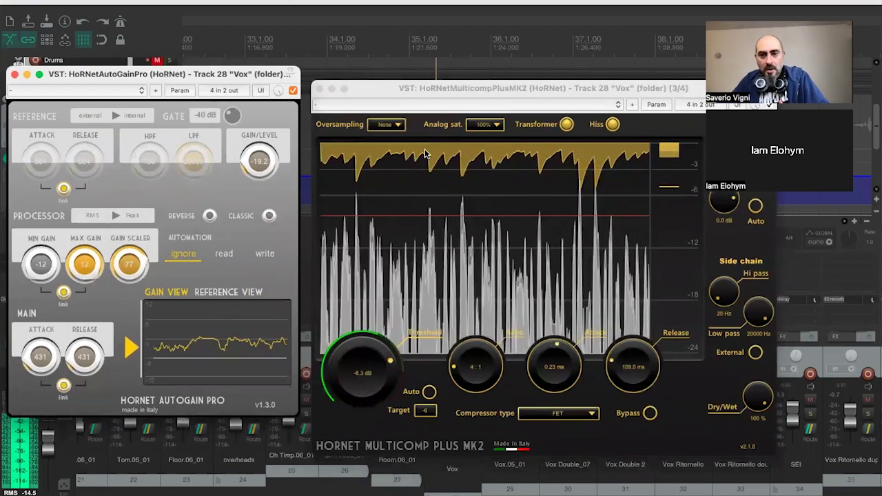
pyautogui.moveTo(491, 90); pyautogui.dragTo(457, 75)
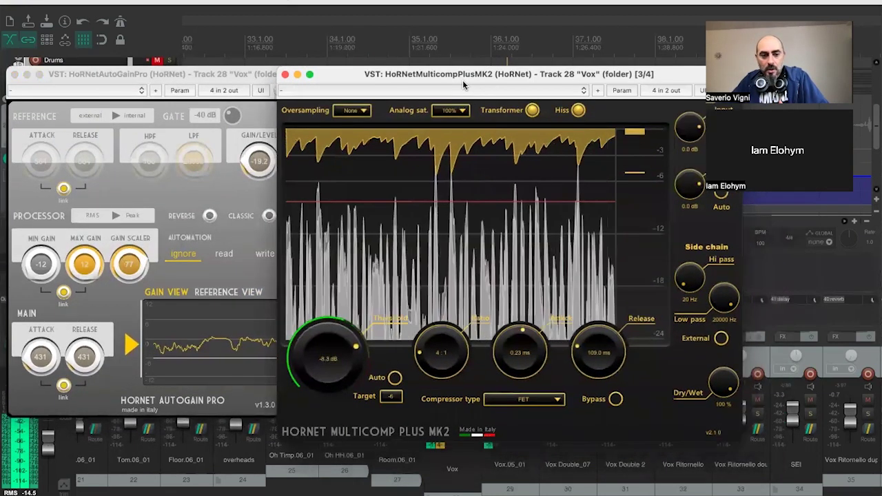
pyautogui.click(254, 172)
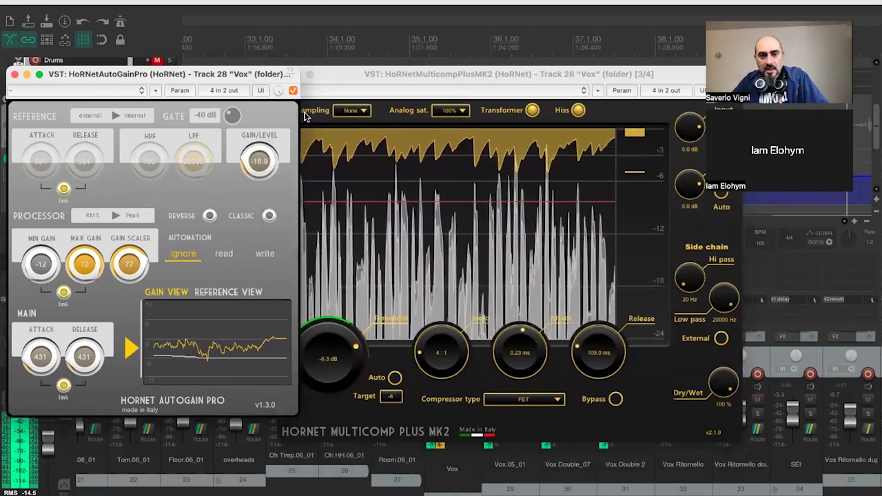
# - Compare the playing Vox with AutoGain Pro bypassed and re-enabled, and set its gain/level to -15.9
pyautogui.click(292, 91)
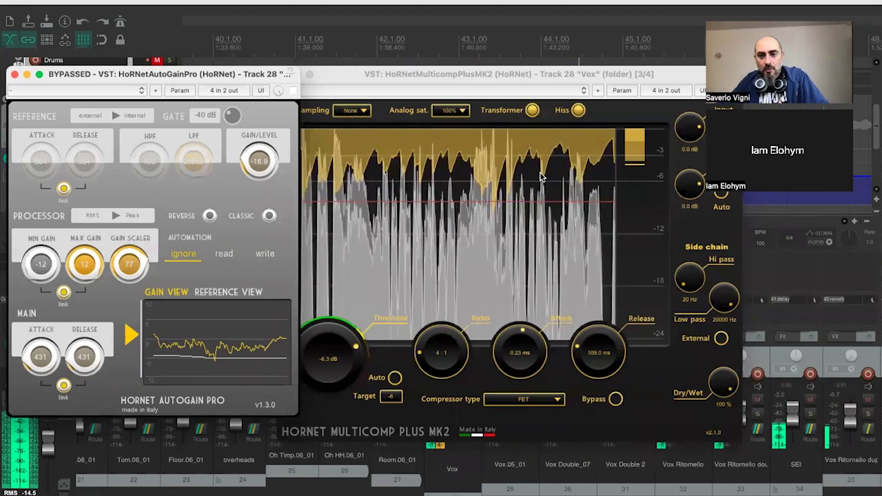
pyautogui.click(292, 91)
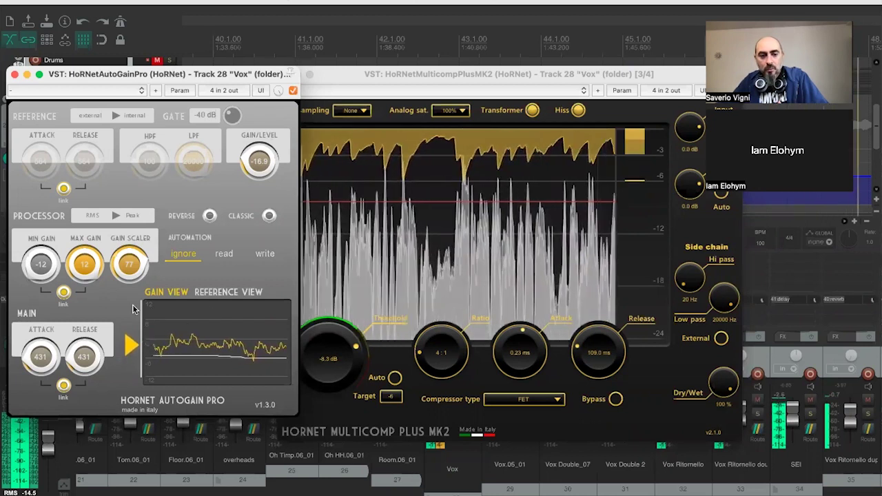
pyautogui.moveTo(241, 171); pyautogui.dragTo(246, 165)
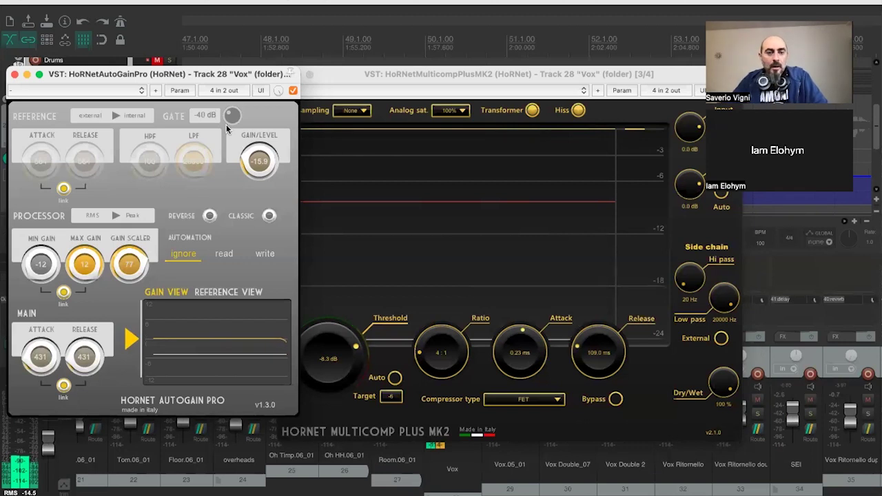
# - Close the floating AutoGain Pro and MulticompPlusMK2 windows
pyautogui.moveTo(155, 84); pyautogui.dragTo(252, 92)
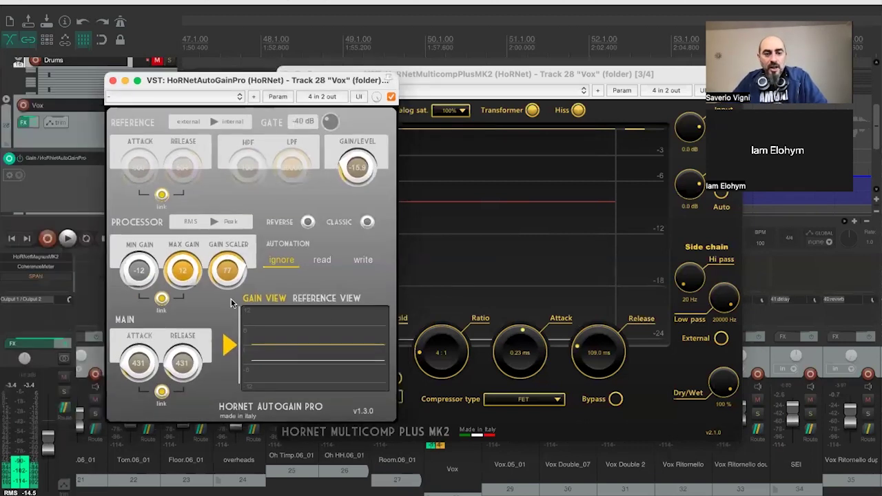
pyautogui.click(113, 80)
pyautogui.click(285, 74)
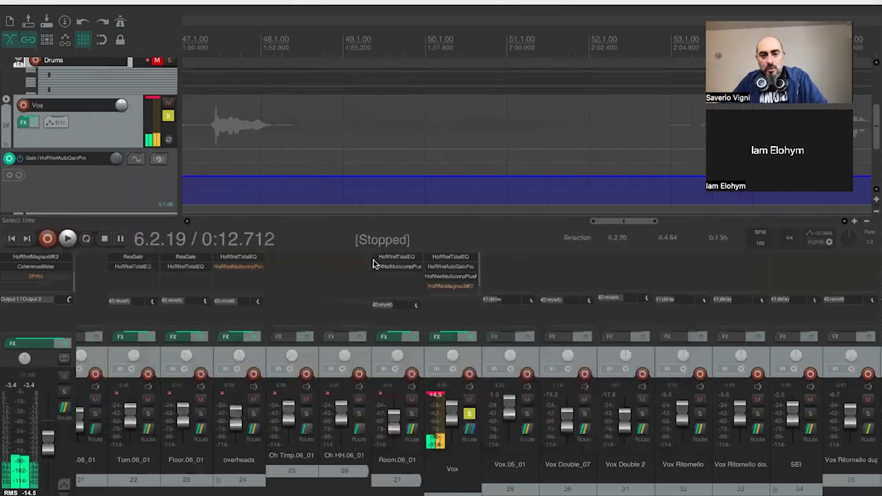
# - Replace AutoGain Pro in the Vox effects chain with the VST version of HoRNetAutoGainProMK2
pyautogui.click(440, 337)
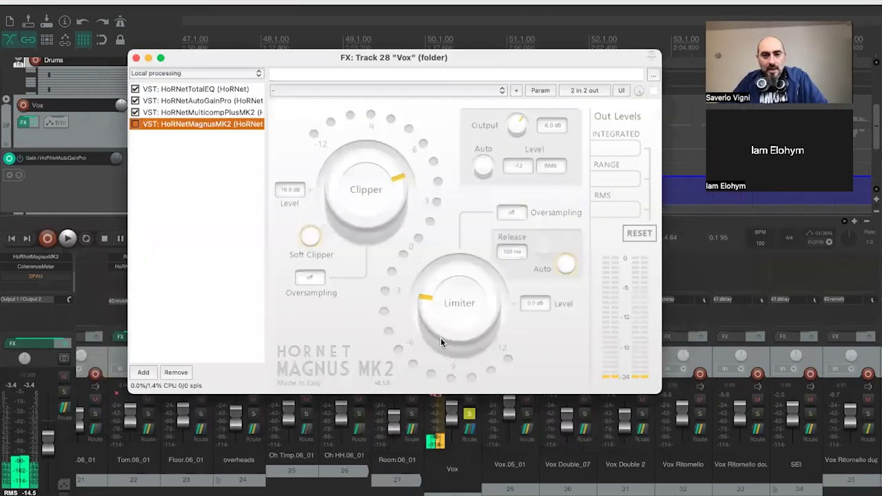
pyautogui.click(166, 112)
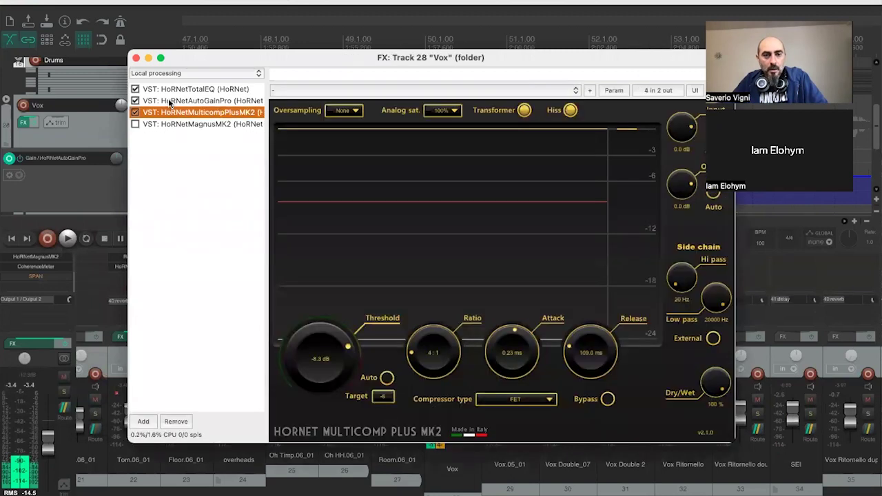
pyautogui.click(165, 100)
pyautogui.rightClick(170, 101)
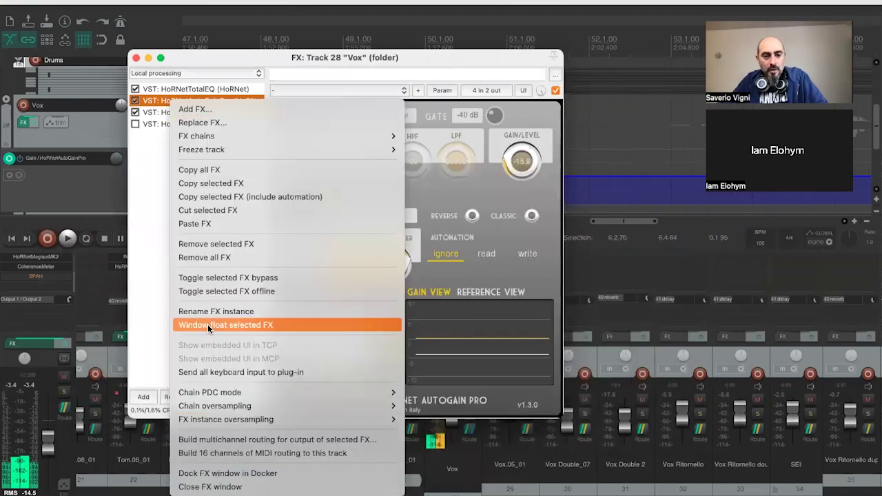
pyautogui.click(202, 122)
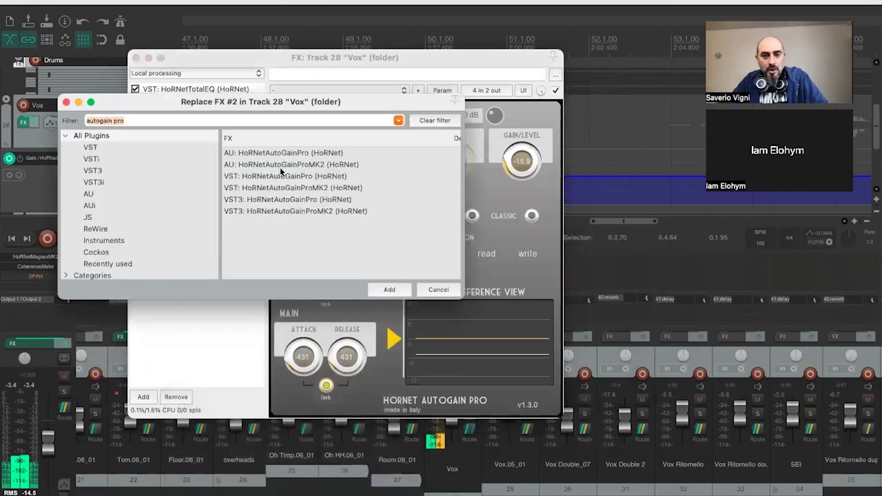
pyautogui.click(274, 189)
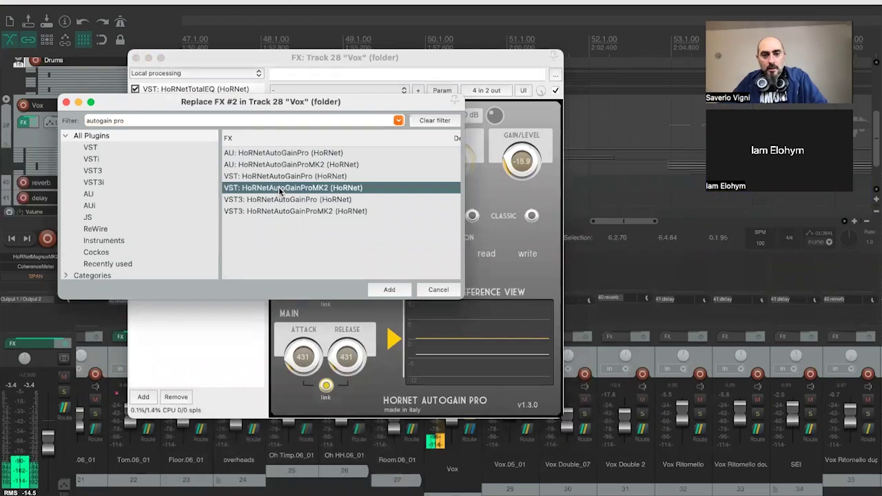
pyautogui.doubleClick(280, 188)
# - Move AutoGainProMK2 to the end of the Vox effects chain and open it in its own window
pyautogui.moveTo(216, 105); pyautogui.dragTo(206, 145)
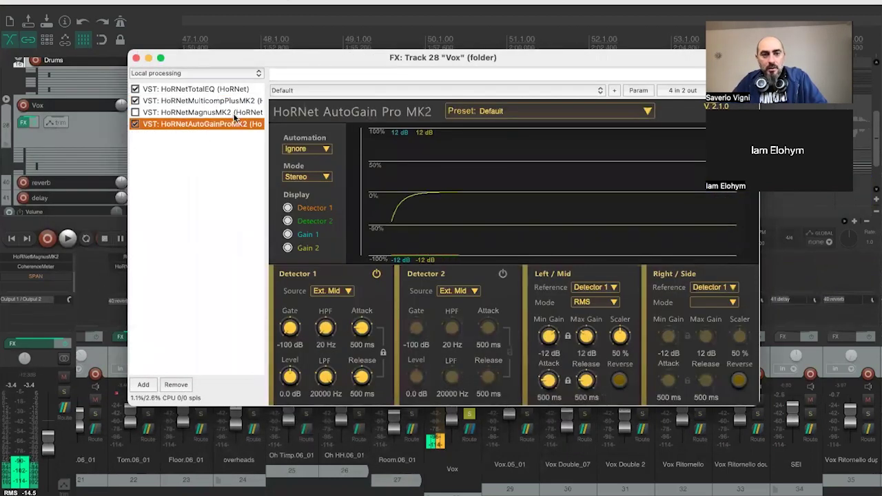
pyautogui.doubleClick(176, 122)
pyautogui.moveTo(319, 109); pyautogui.dragTo(340, 65)
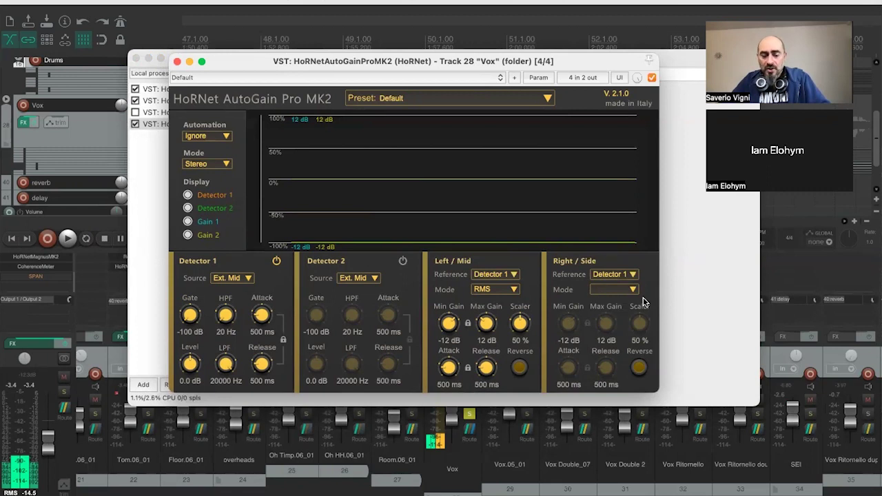
# - Review the available source options for Detector 1 in AutoGain Pro MK2
pyautogui.click(242, 281)
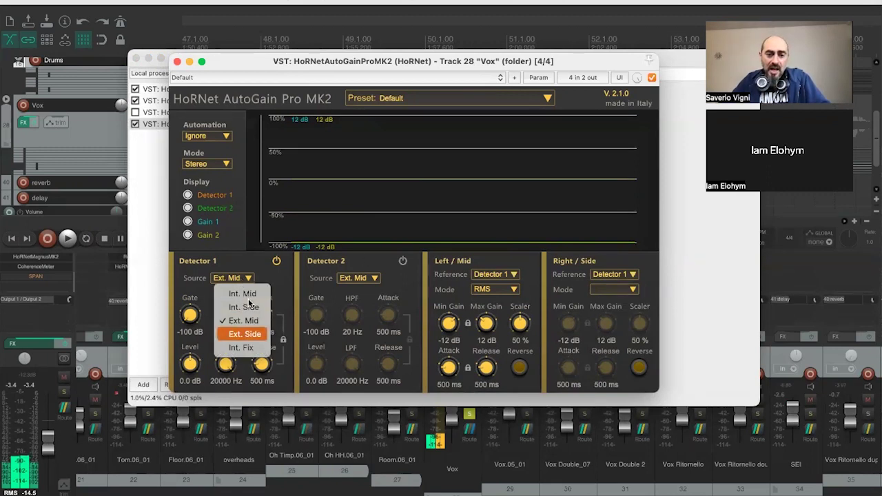
pyautogui.click(246, 263)
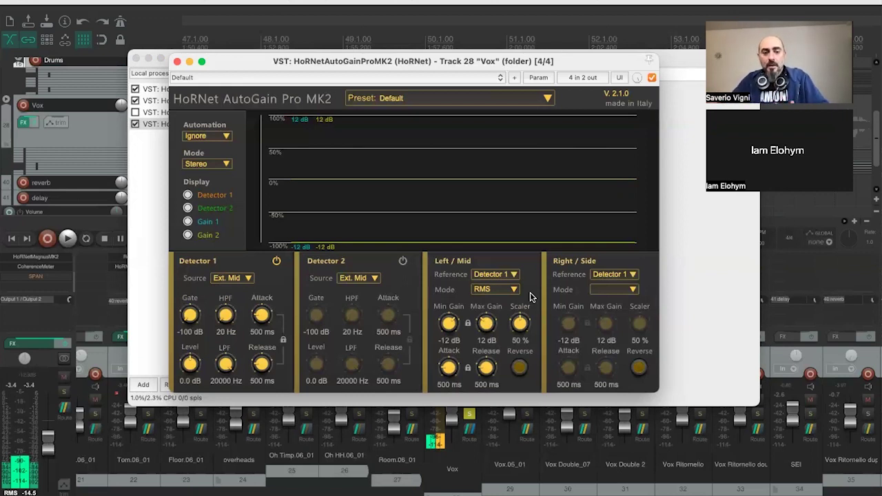
pyautogui.click(241, 279)
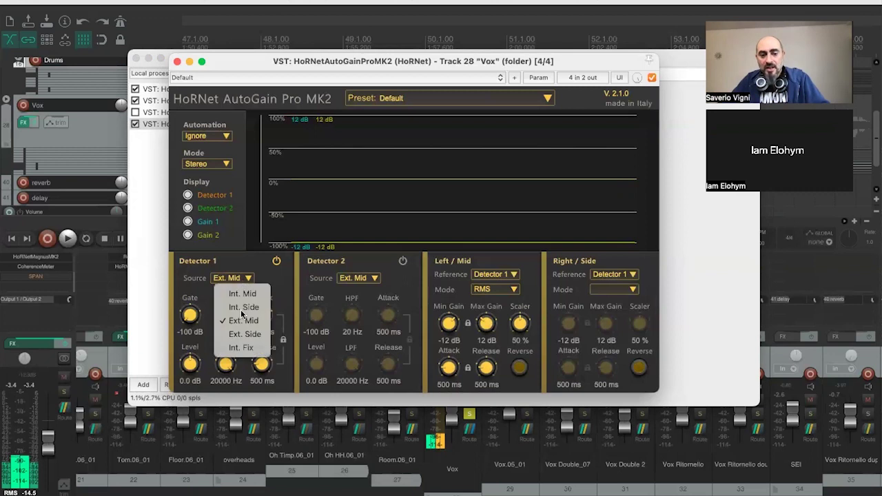
pyautogui.click(241, 266)
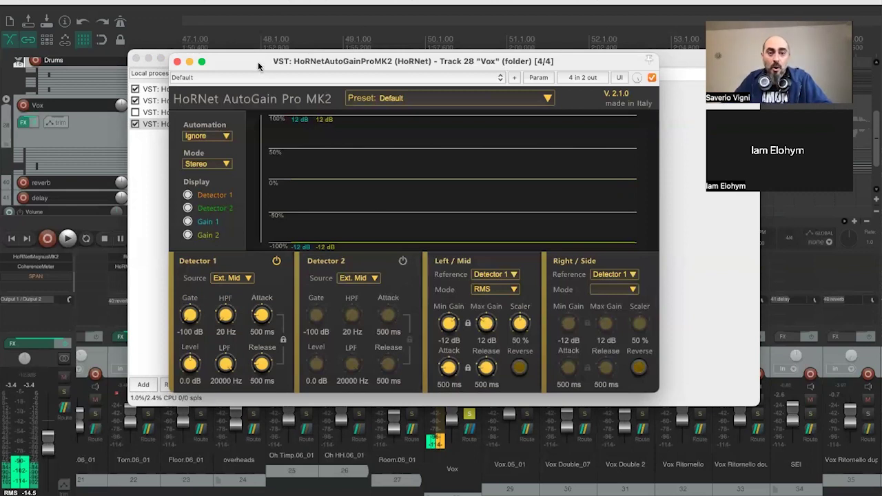
pyautogui.moveTo(258, 62); pyautogui.dragTo(263, 55)
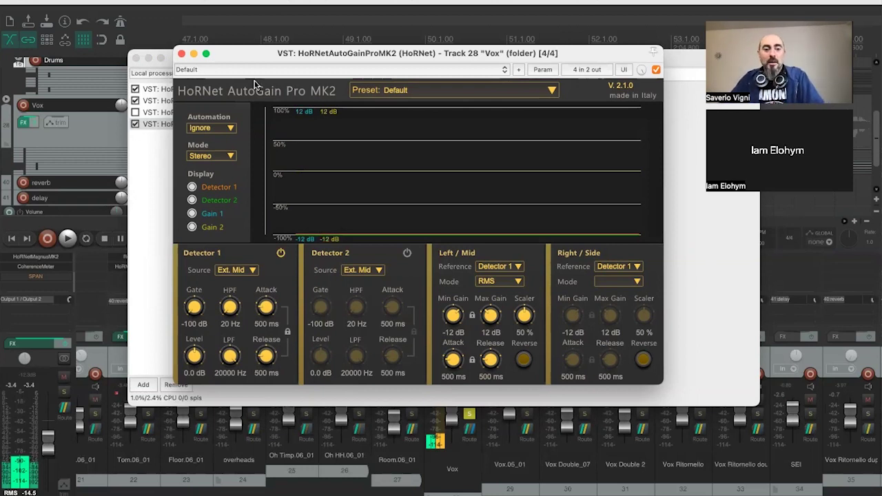
pyautogui.moveTo(249, 58); pyautogui.dragTo(247, 57)
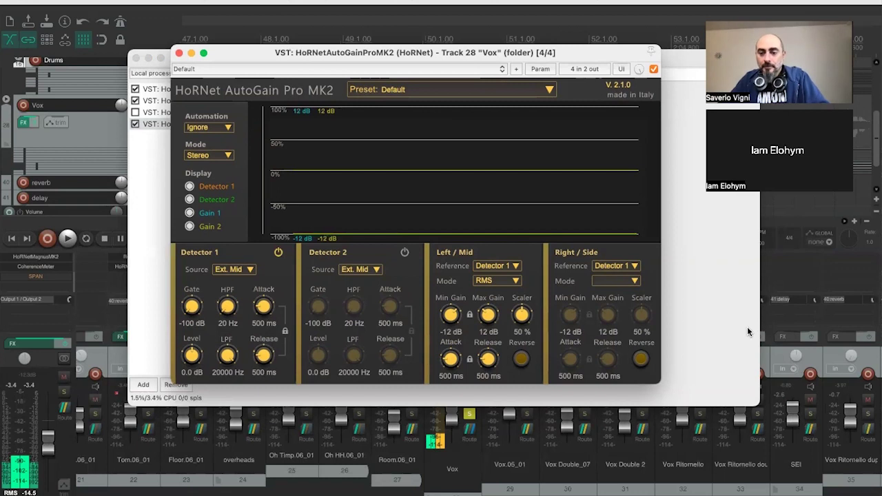
pyautogui.moveTo(256, 50); pyautogui.dragTo(262, 49)
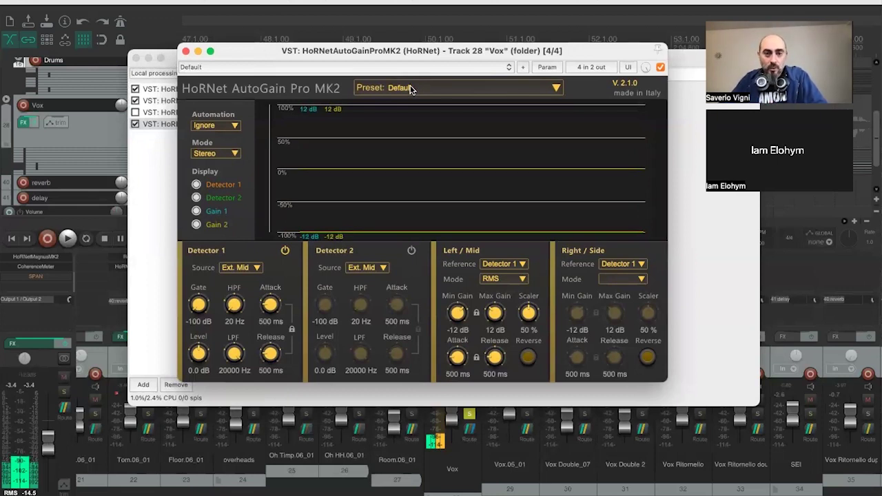
# - Check the automation options, and switch AutoGain Pro MK2's mode to Classic and back to Stereo
pyautogui.click(236, 127)
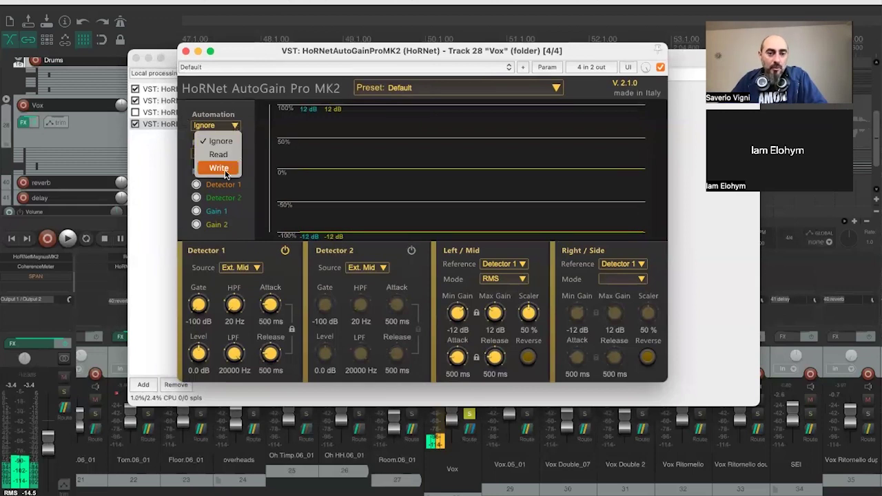
pyautogui.click(234, 121)
pyautogui.click(232, 155)
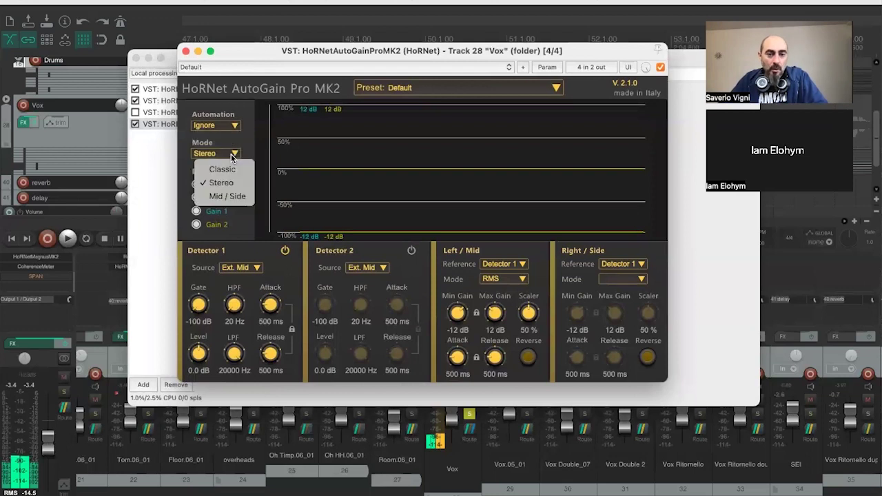
pyautogui.click(221, 169)
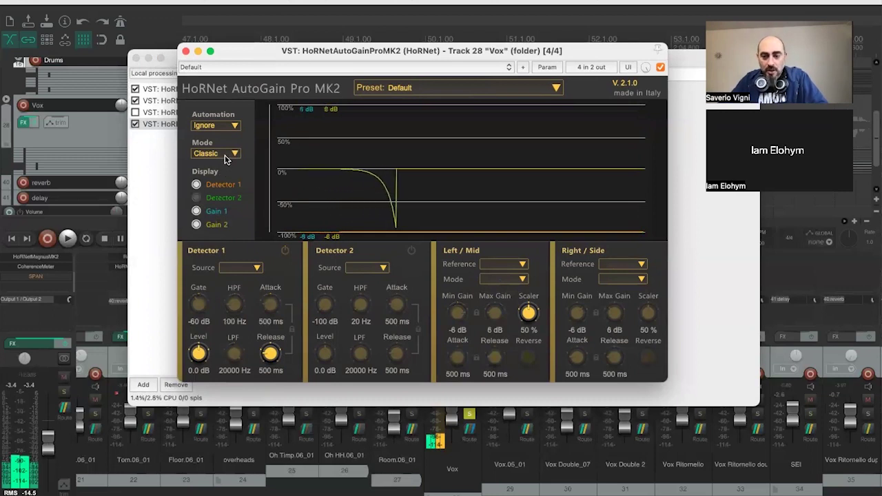
pyautogui.click(225, 157)
pyautogui.click(235, 144)
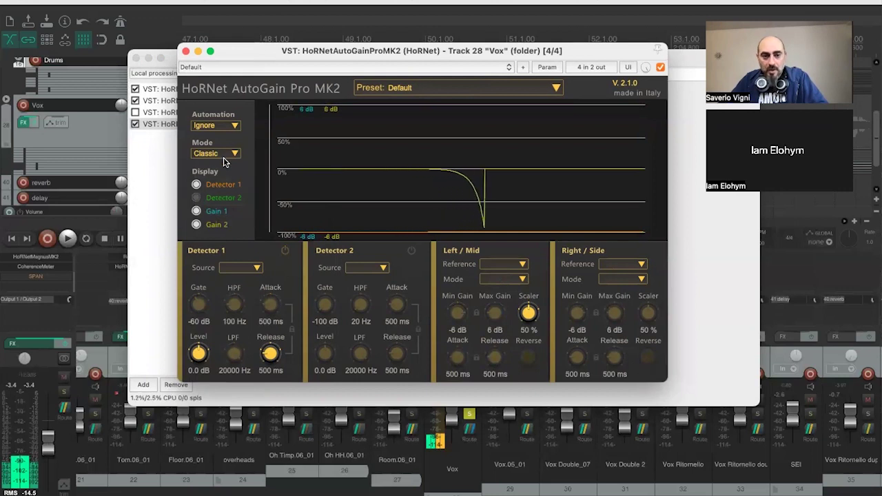
pyautogui.click(224, 158)
pyautogui.click(219, 183)
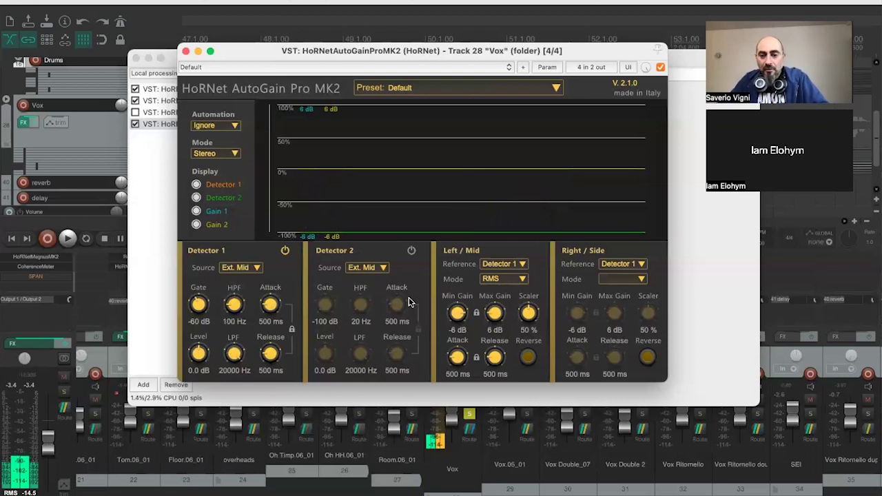
# - Try None as the Left/Mid reference and return it to Detector 1
pyautogui.click(500, 265)
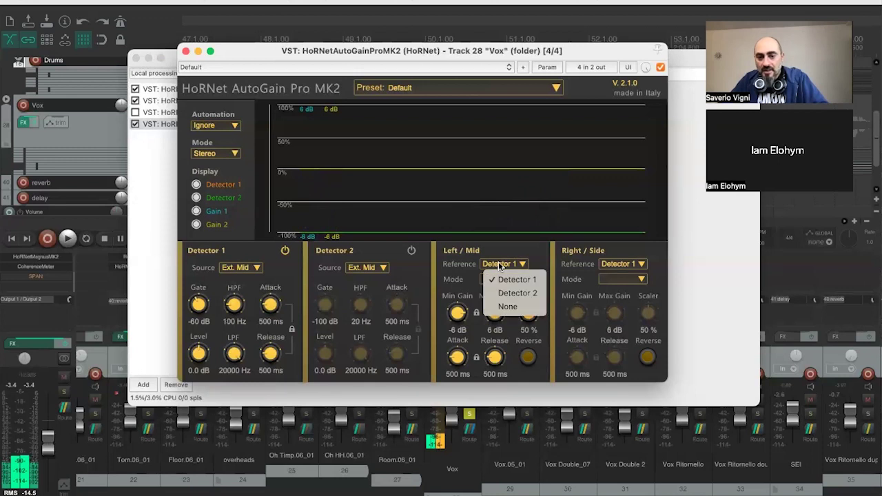
pyautogui.click(503, 279)
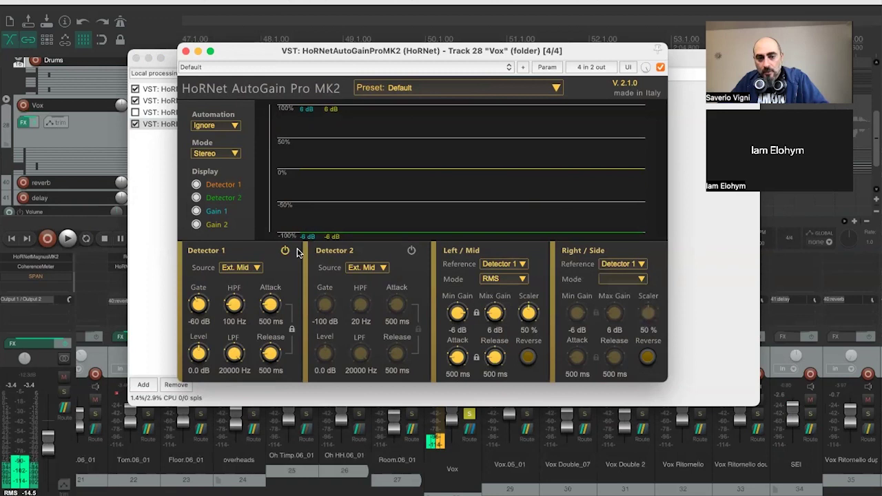
pyautogui.click(523, 265)
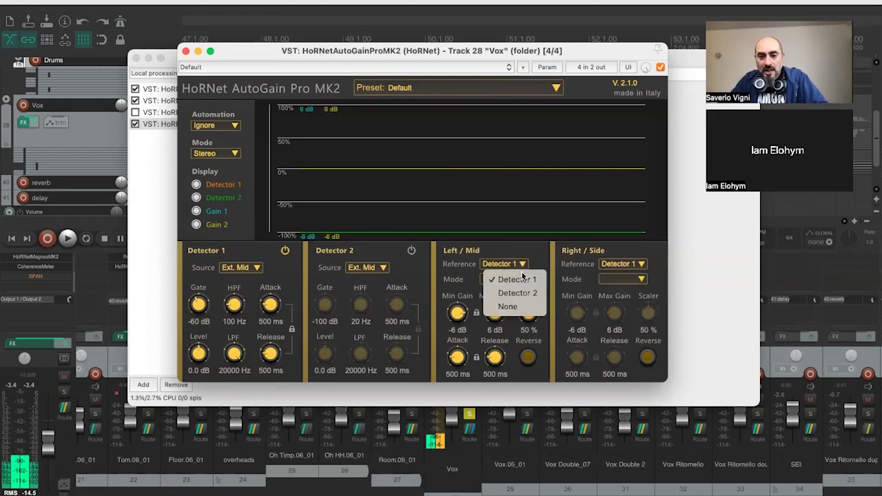
pyautogui.click(513, 310)
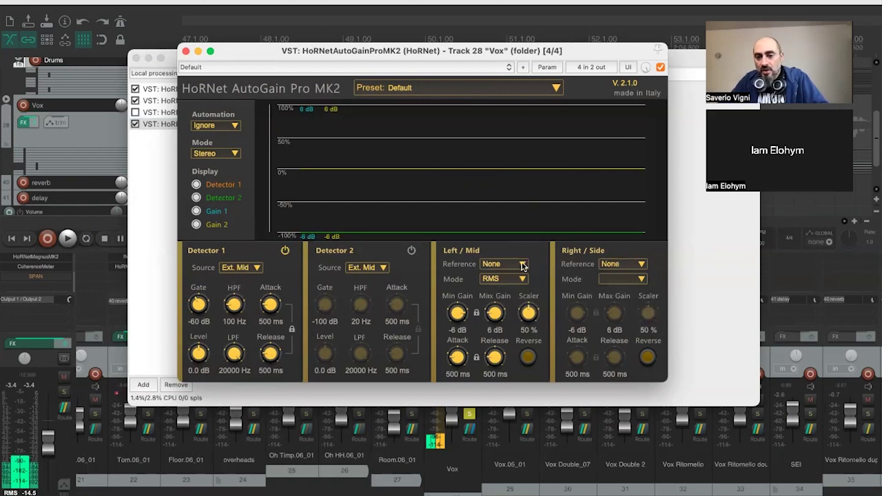
pyautogui.click(522, 266)
pyautogui.click(513, 280)
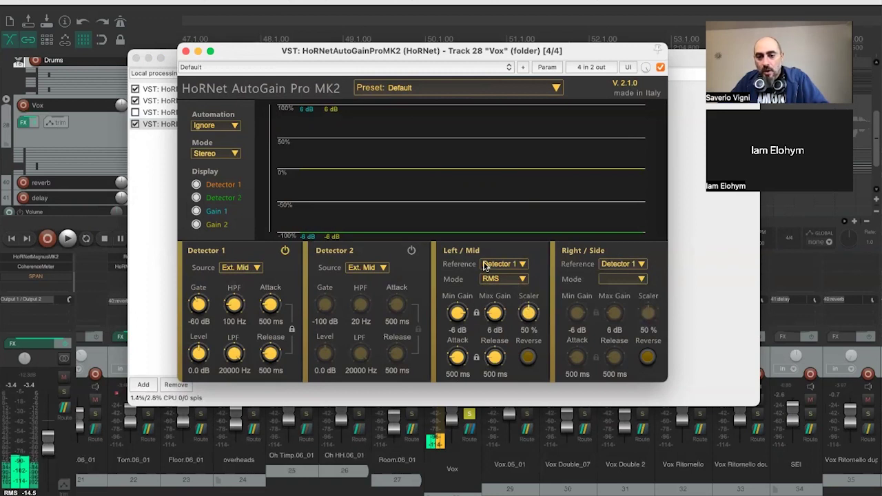
# - Enable Detector 2 and try to assign it as the Right/Side reference
pyautogui.click(609, 267)
pyautogui.click(614, 295)
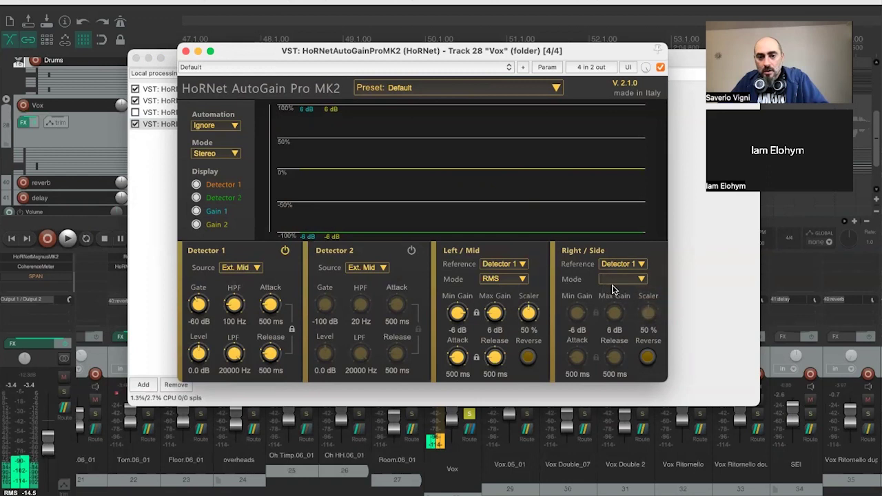
pyautogui.click(615, 267)
pyautogui.click(614, 279)
pyautogui.click(411, 252)
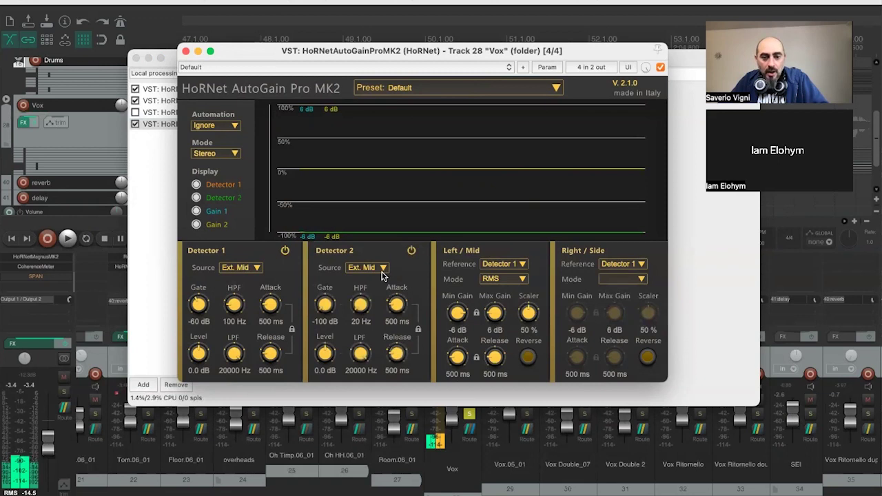
pyautogui.click(639, 265)
pyautogui.click(623, 280)
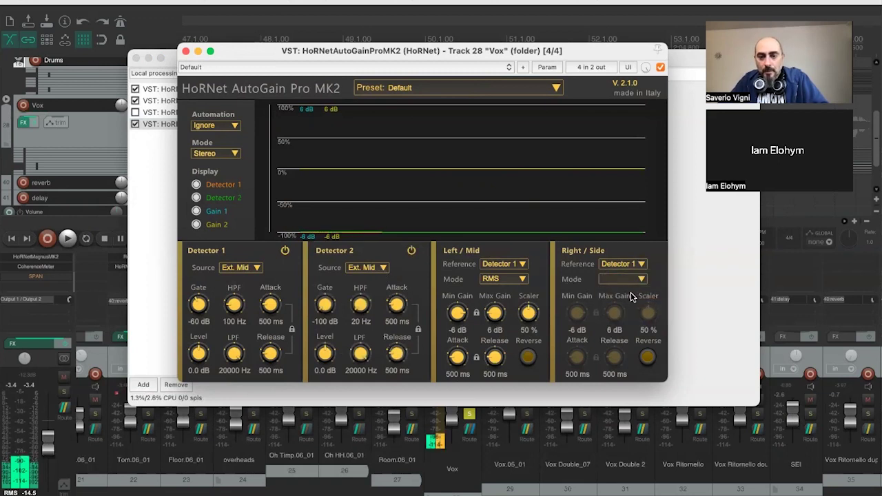
# - Set Detector 2's source to Int. Mid
pyautogui.click(382, 268)
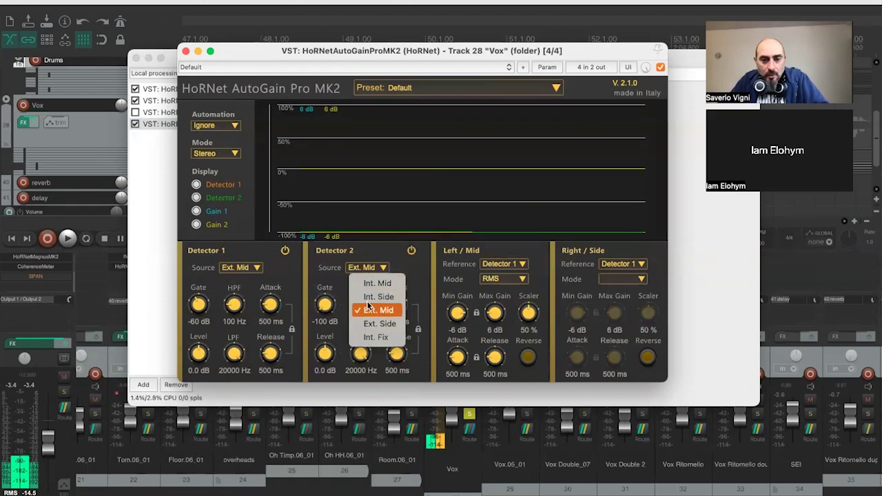
pyautogui.click(372, 277)
pyautogui.click(371, 270)
pyautogui.click(371, 270)
# - Try Detector 2 as the reference for the Right/Side and Left/Mid channels, and return the reference to Detector 1
pyautogui.click(619, 264)
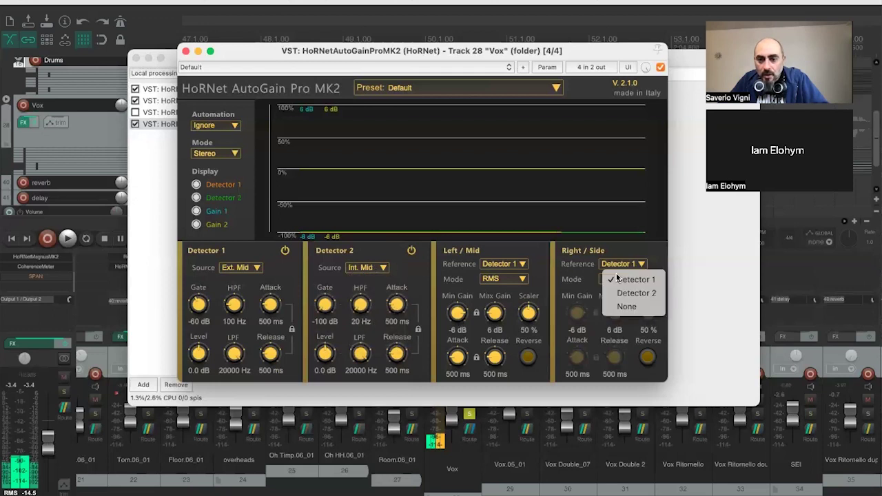
pyautogui.click(612, 296)
pyautogui.click(513, 268)
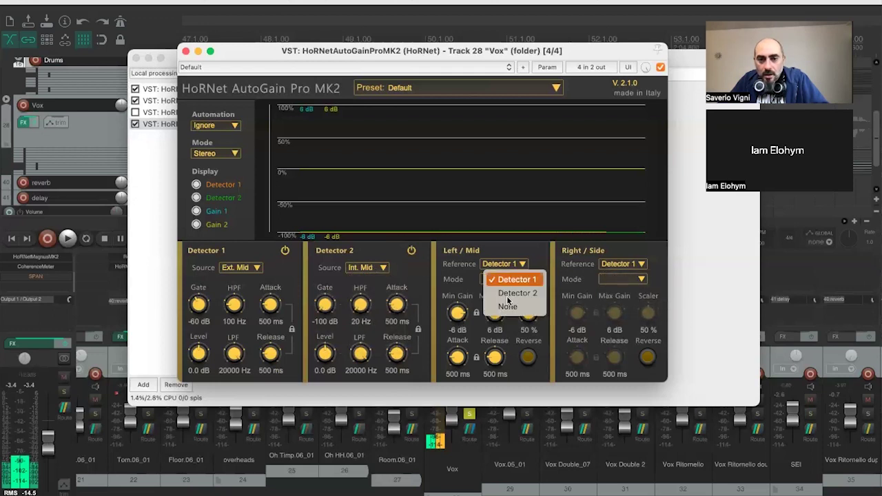
pyautogui.click(511, 290)
pyautogui.click(511, 267)
pyautogui.click(492, 278)
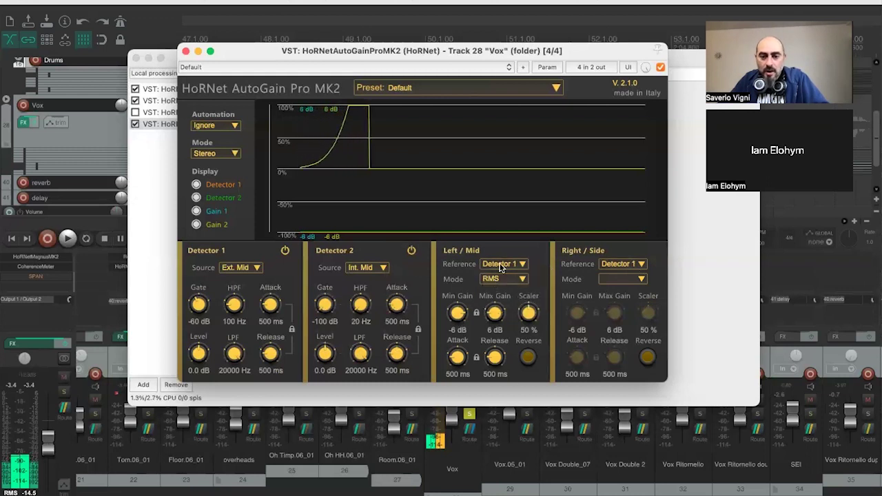
pyautogui.click(484, 267)
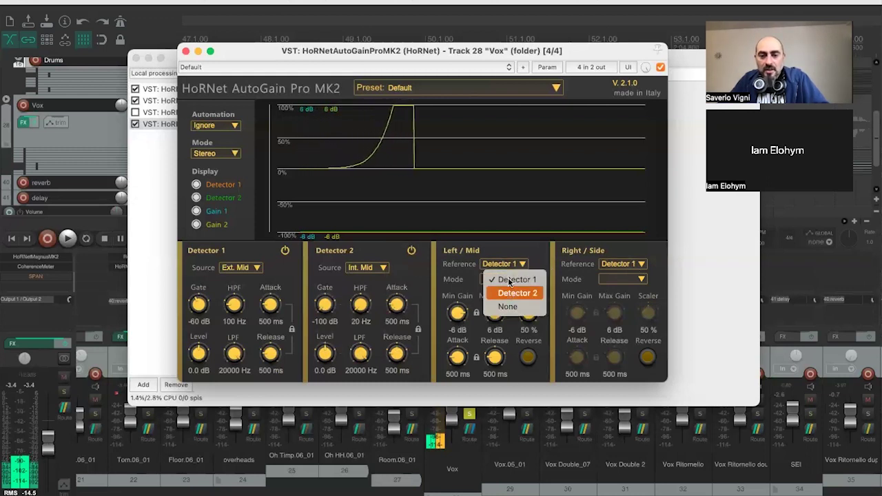
pyautogui.click(509, 295)
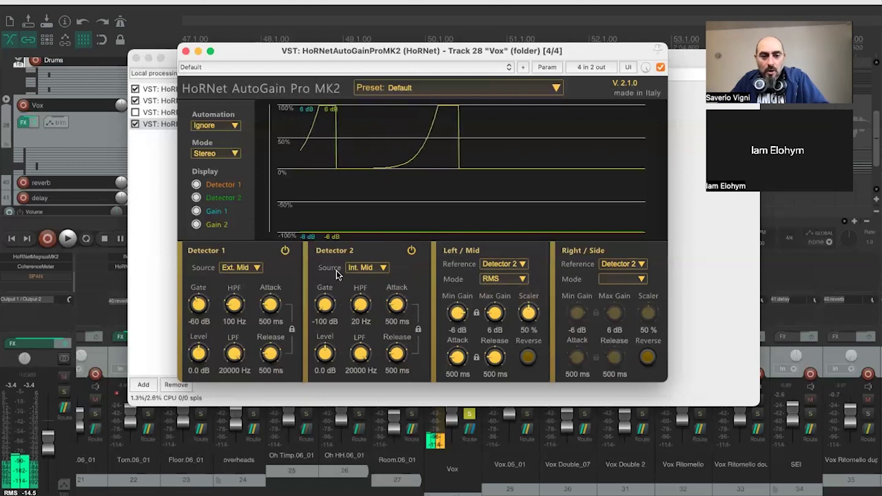
pyautogui.click(508, 266)
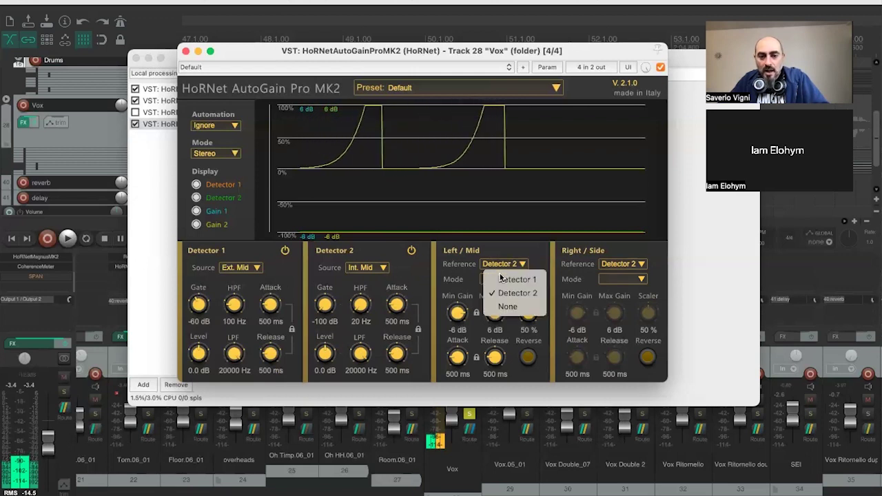
pyautogui.click(507, 279)
# - Switch AutoGain Pro MK2's mode to Mid / Side and set the Right/Side reference to Detector 2
pyautogui.click(221, 155)
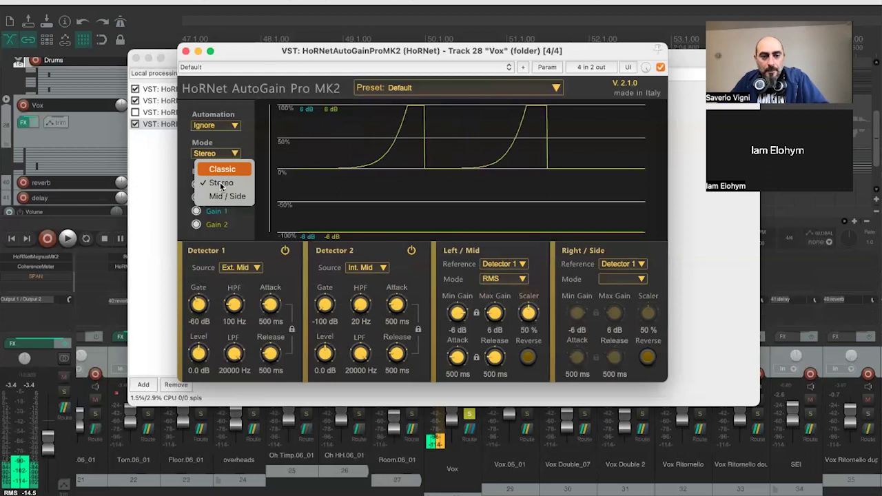
pyautogui.click(227, 195)
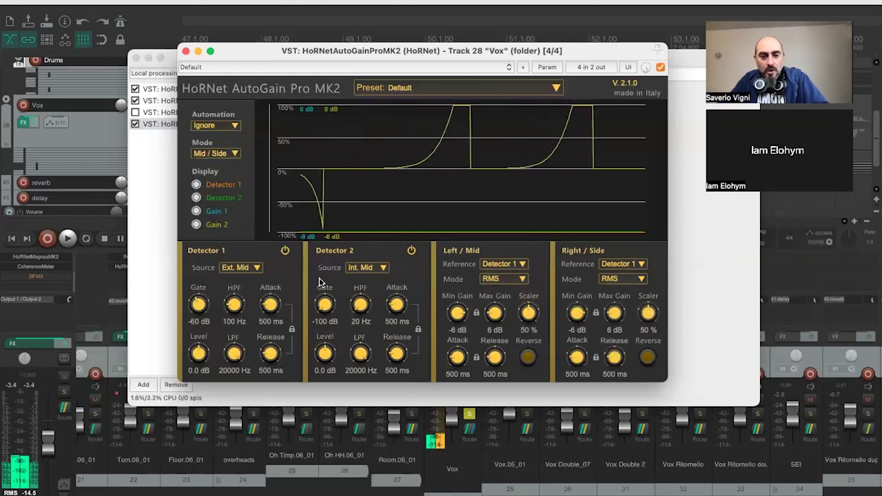
pyautogui.click(247, 267)
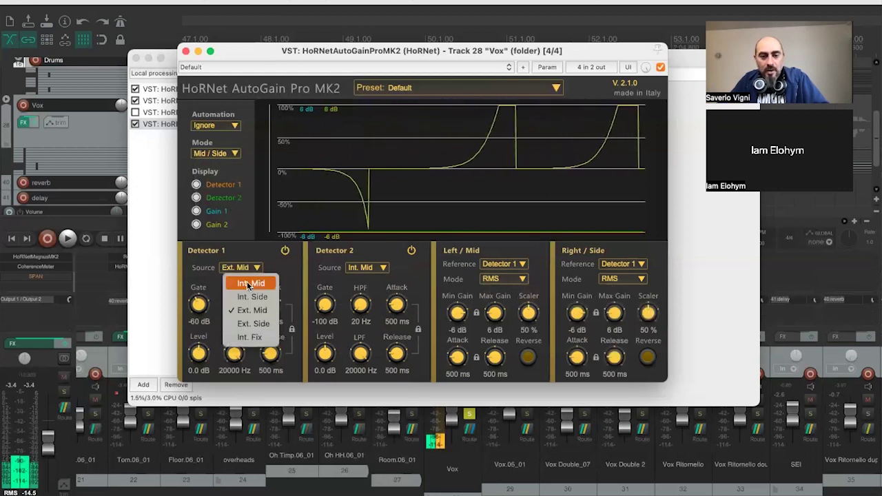
pyautogui.click(285, 271)
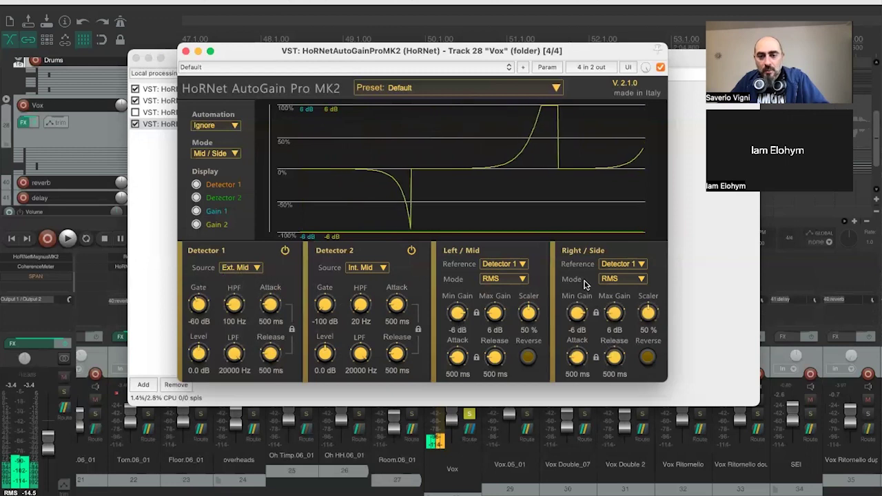
pyautogui.click(622, 263)
pyautogui.click(622, 292)
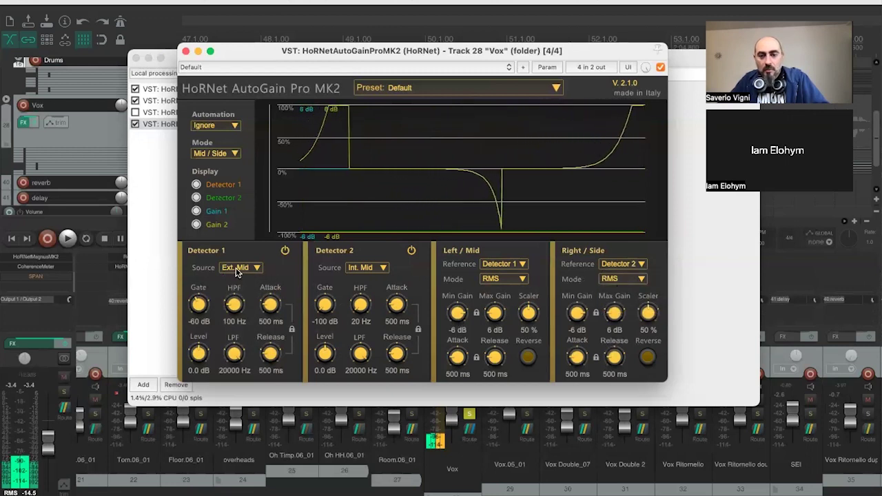
# - Keep the Right/Side detection mode at RMS and set the Left/Mid detection mode to Peak
pyautogui.click(611, 279)
pyautogui.click(617, 308)
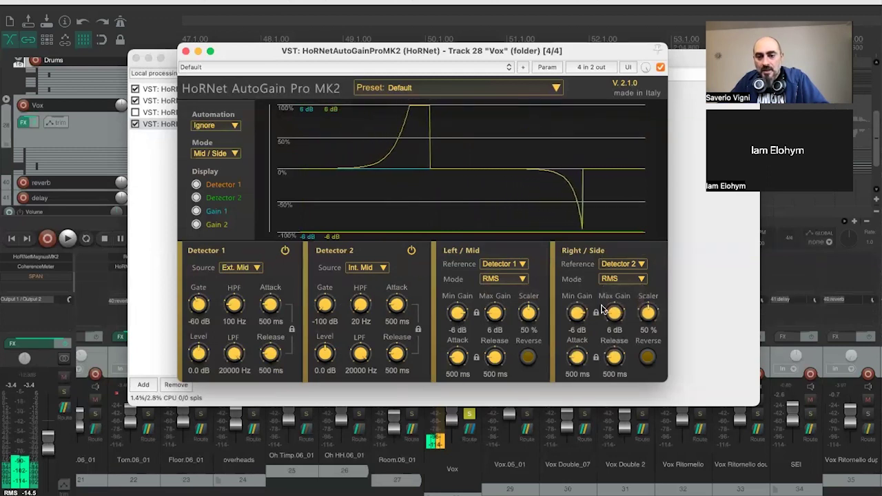
pyautogui.click(517, 279)
pyautogui.click(503, 295)
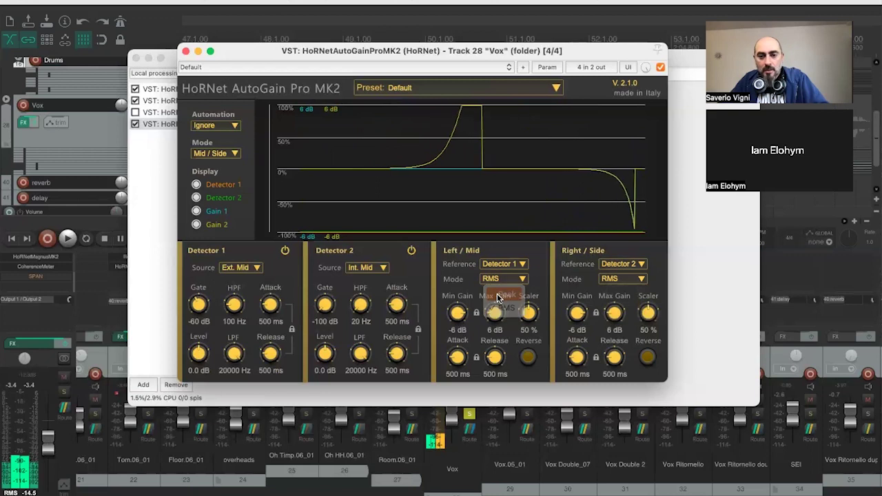
# - Set Detector 2's source to Int. Fix and keep Detector 1's source at Ext. Mid
pyautogui.click(251, 268)
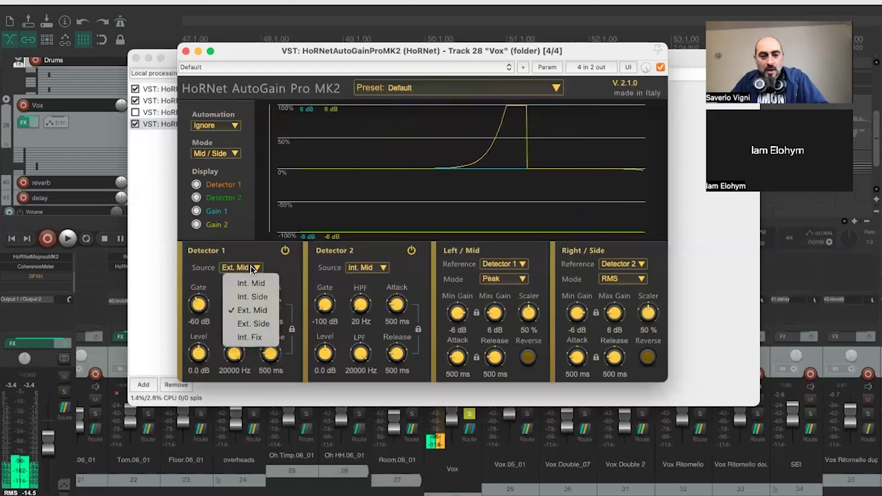
pyautogui.click(254, 259)
pyautogui.click(344, 266)
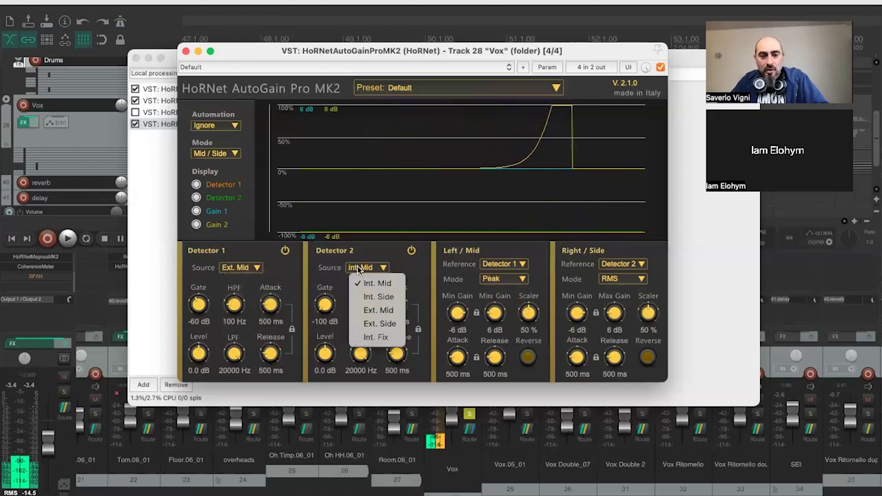
pyautogui.click(375, 337)
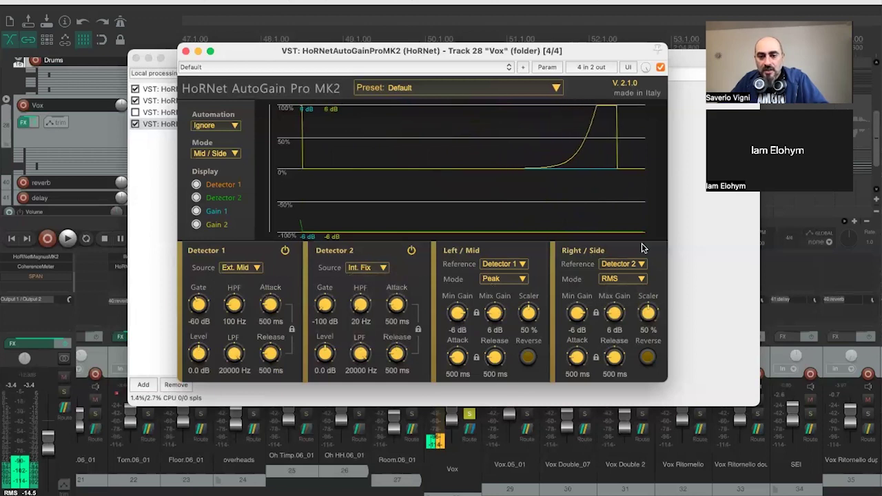
pyautogui.click(242, 268)
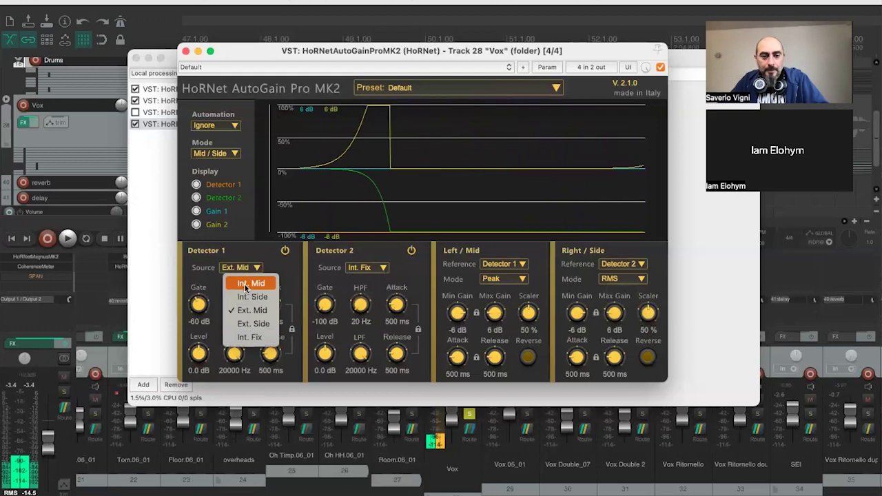
pyautogui.click(237, 312)
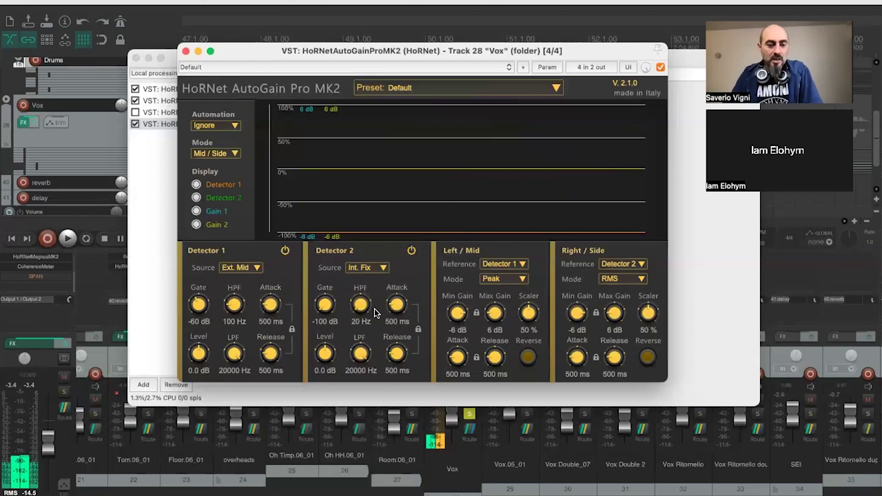
# - Load the Bass steady preset in AutoGain Pro MK2 and close the Vox track's FX chain window
pyautogui.click(411, 87)
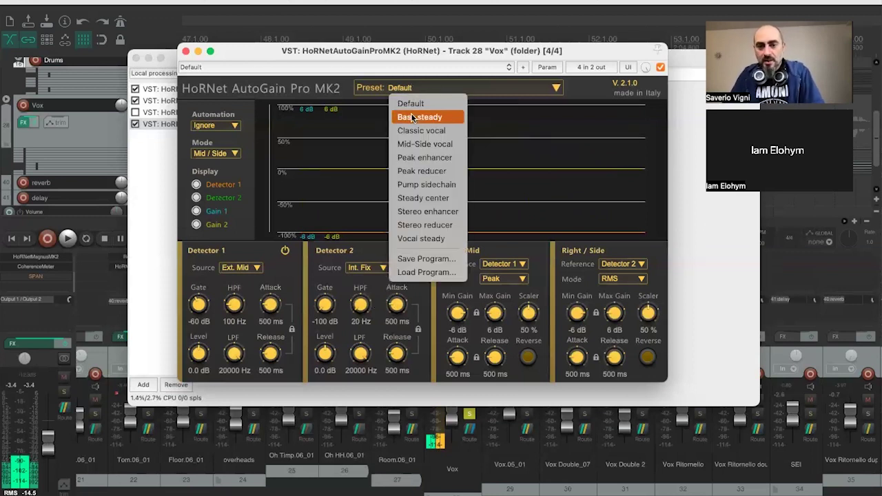
pyautogui.click(414, 117)
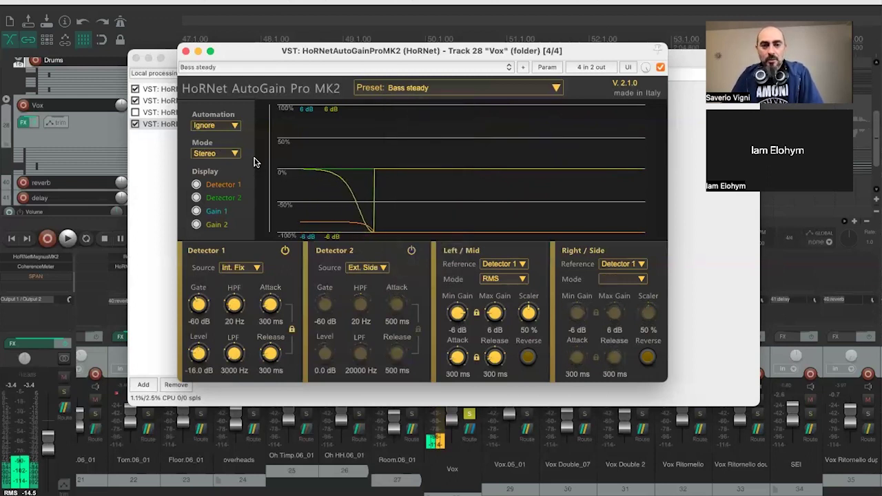
pyautogui.moveTo(257, 50); pyautogui.dragTo(269, 65)
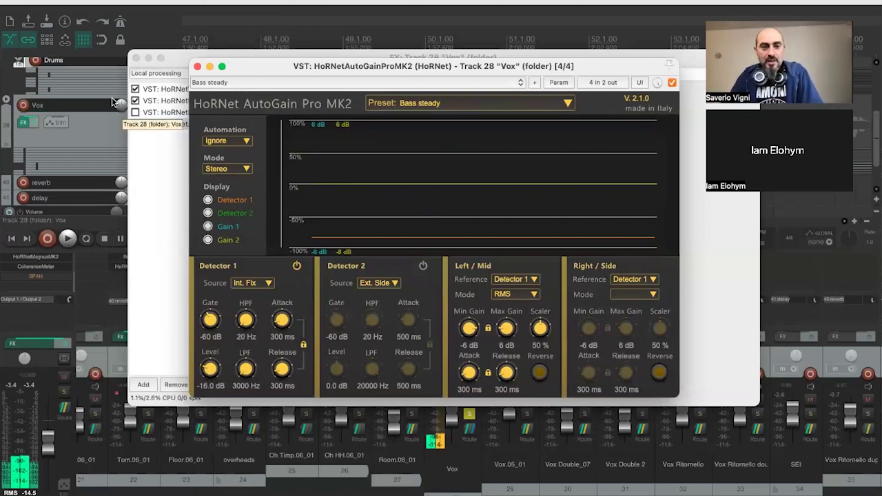
pyautogui.click(135, 57)
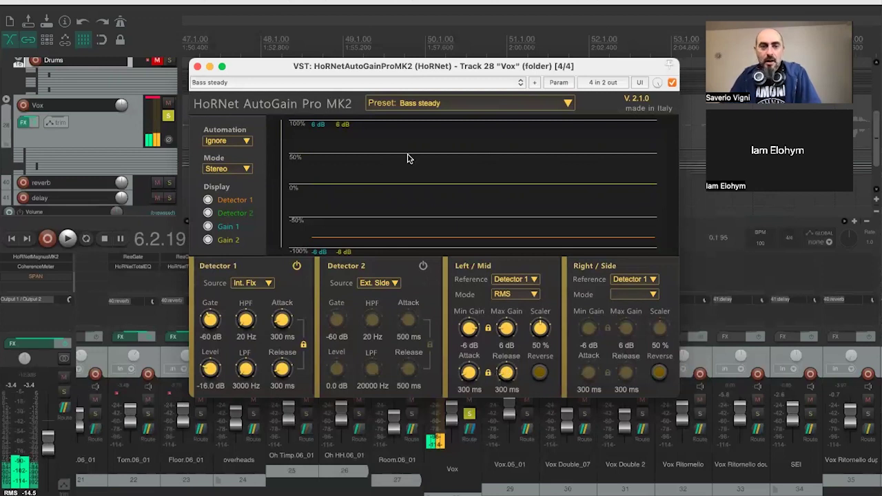
# - Bypass AutoGain Pro MK2 on the Vox track and close its plugin window
pyautogui.moveTo(312, 68); pyautogui.dragTo(646, 195)
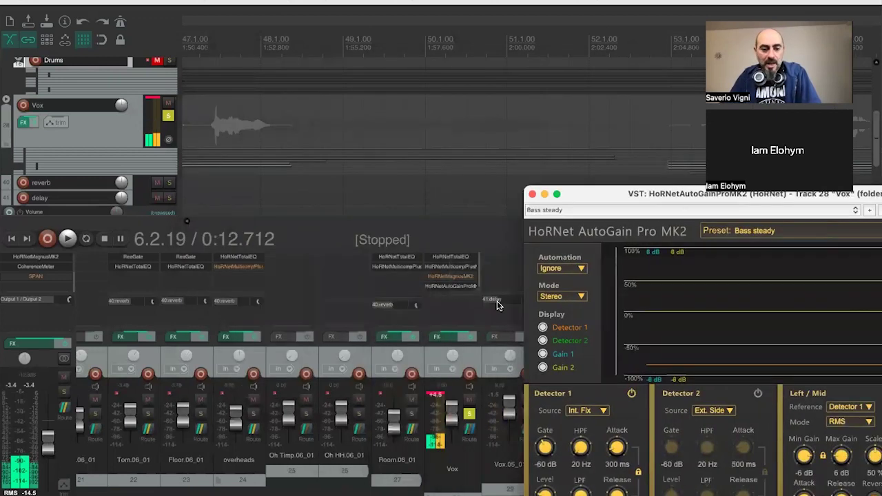
pyautogui.click(445, 287)
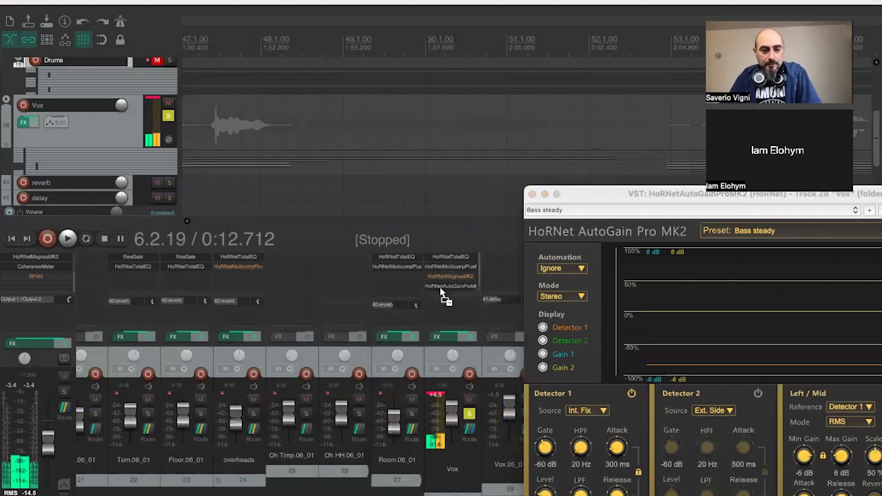
pyautogui.moveTo(577, 200); pyautogui.dragTo(122, 180)
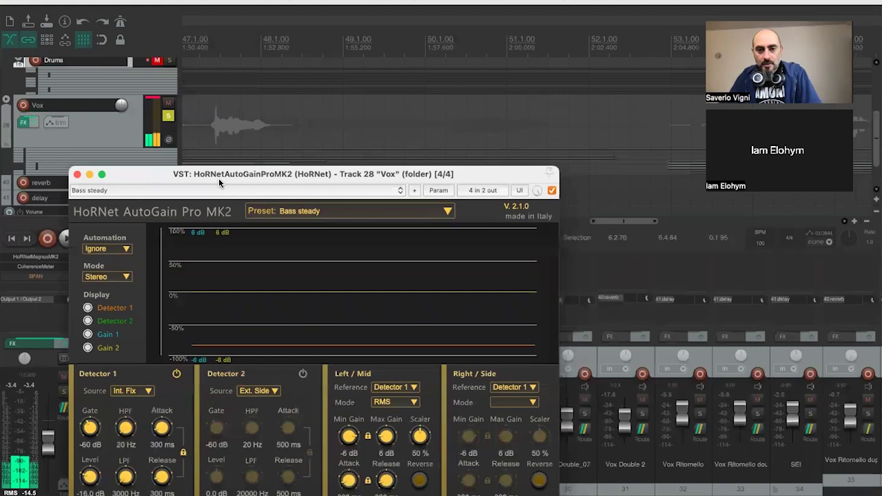
pyautogui.click(551, 190)
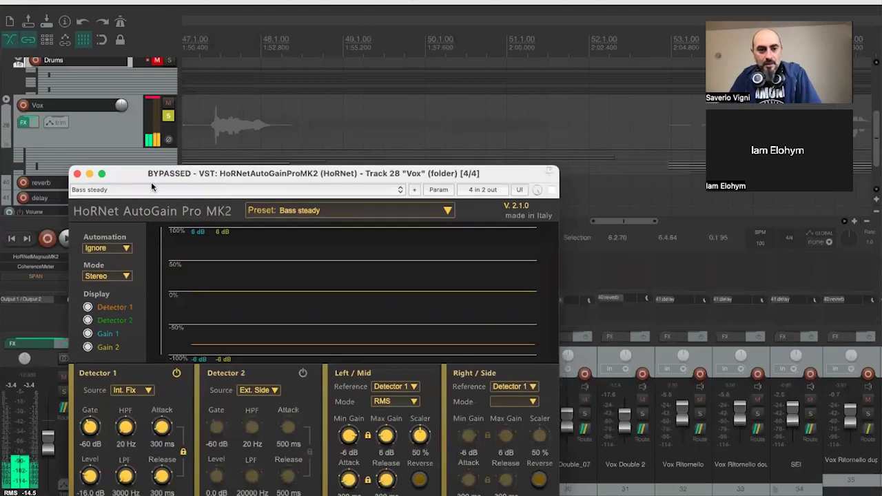
pyautogui.click(78, 174)
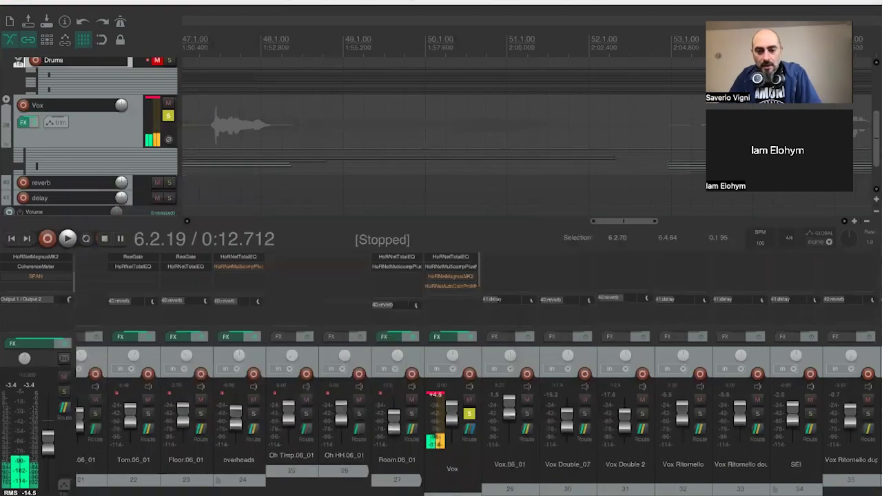
# - Add the VST version of HoRNetAutoGainProMK2 to the FX chain of track 9, BX.02_01
pyautogui.hscroll(-9, 441, 413)
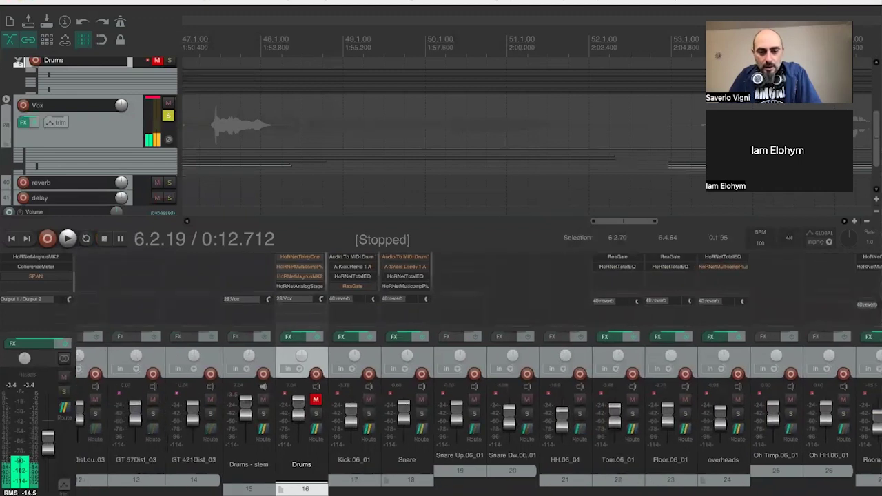
pyautogui.hscroll(-7, 305, 482)
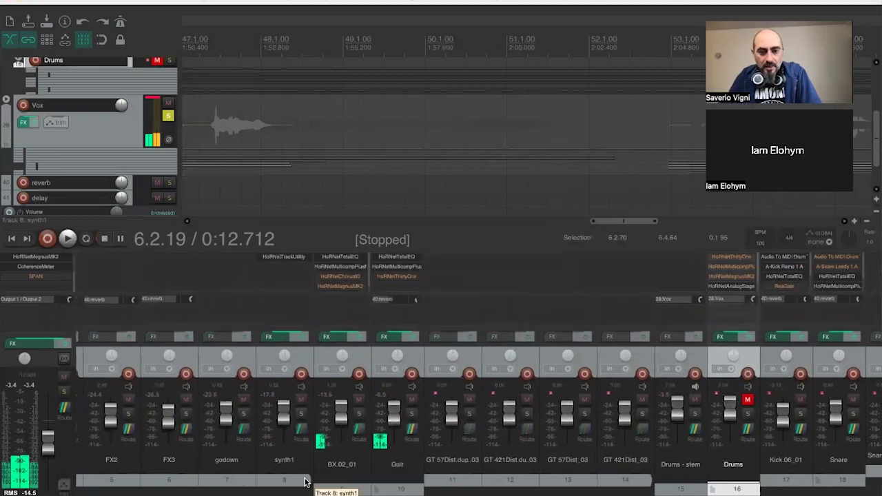
pyautogui.click(330, 338)
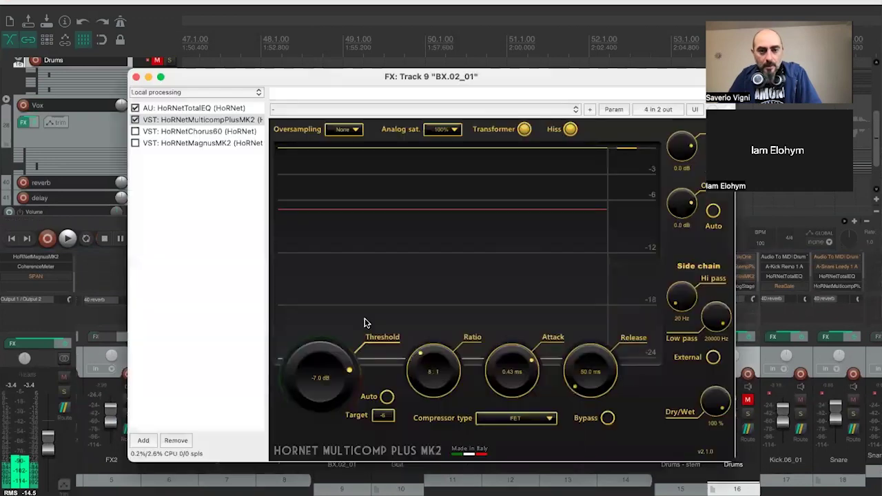
pyautogui.click(154, 439)
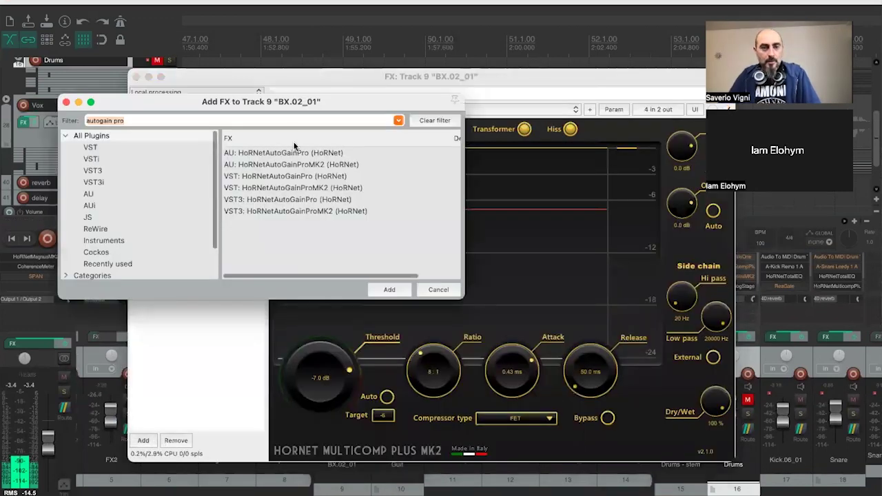
pyautogui.doubleClick(280, 189)
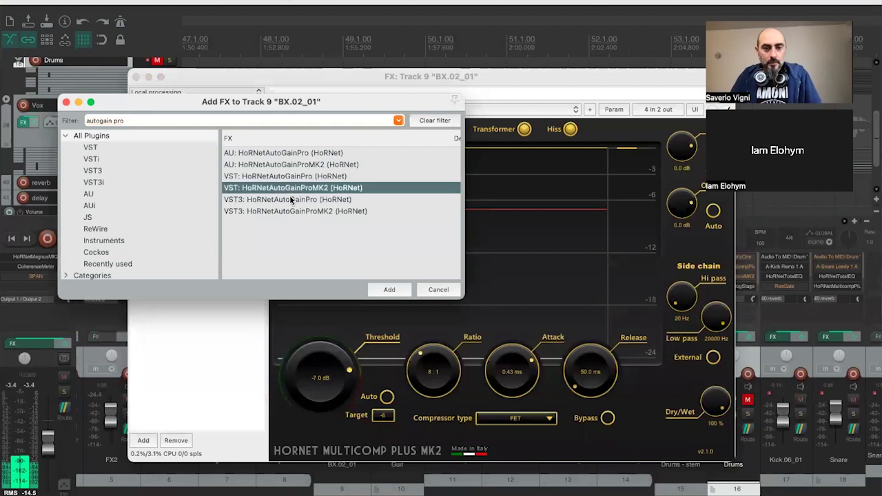
# - Load the Bass steady preset in the bass track's AutoGain Pro MK2 and move the FX window off the Vox track controls
pyautogui.click(497, 131)
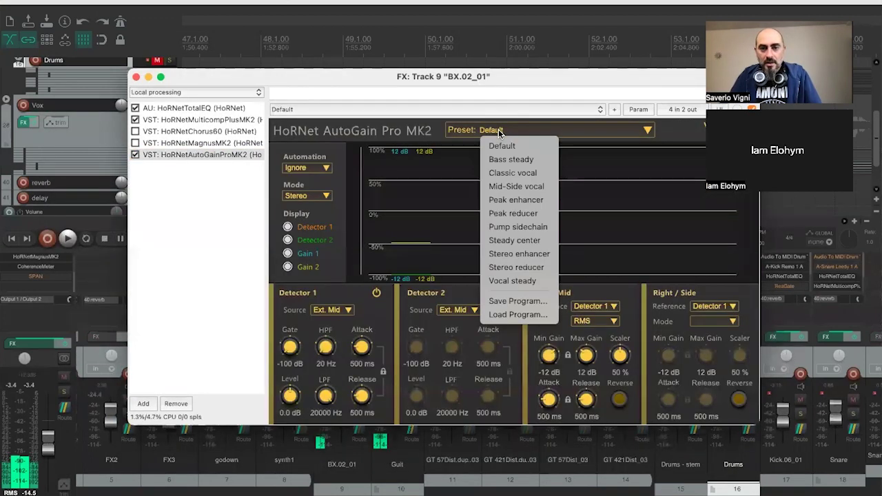
pyautogui.click(513, 158)
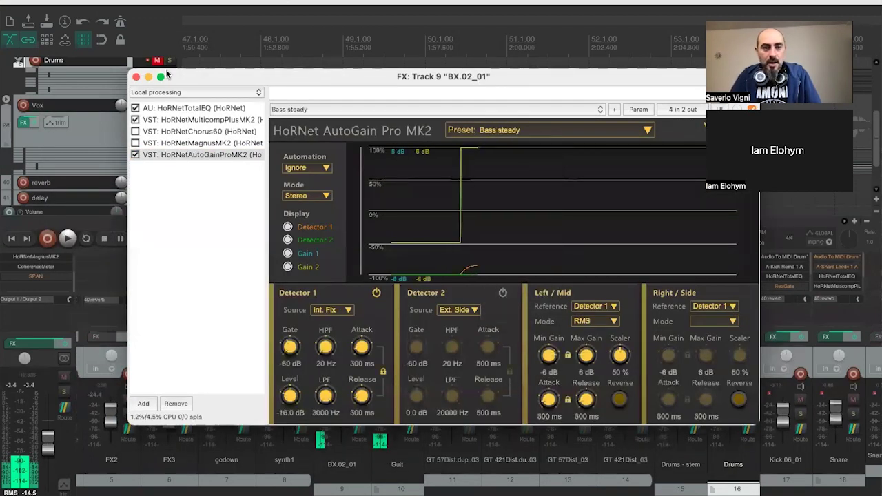
pyautogui.moveTo(176, 77); pyautogui.dragTo(359, 42)
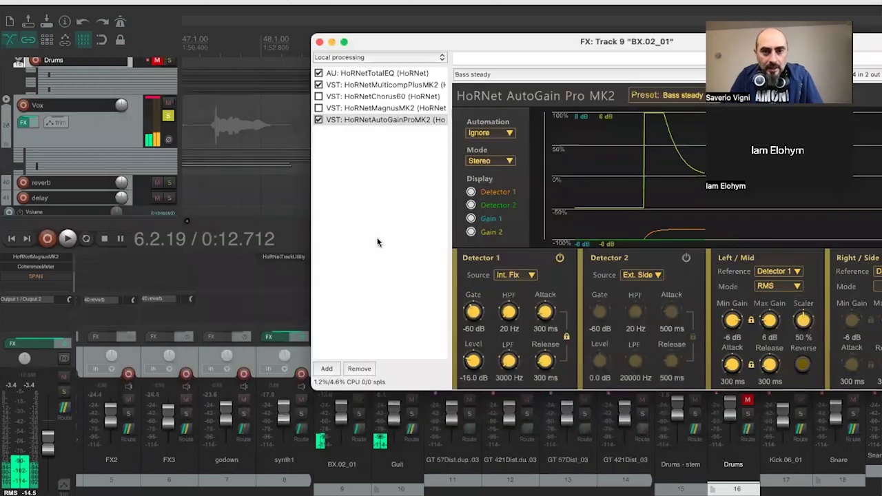
# - Solo the bass track BX.02_01 instead of Vox and start playback, keeping the bass track's FX window in view
pyautogui.click(358, 413)
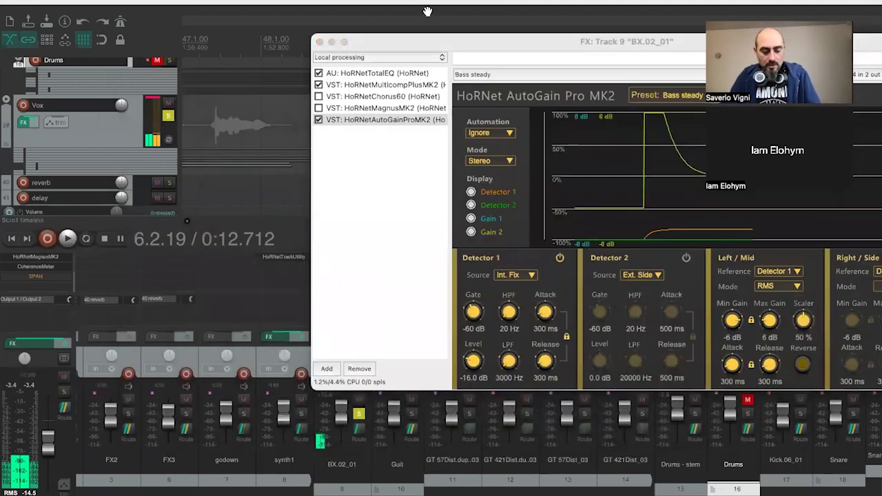
pyautogui.press('space')
pyautogui.moveTo(428, 41); pyautogui.dragTo(170, 55)
pyautogui.hscroll(5, 596, 472)
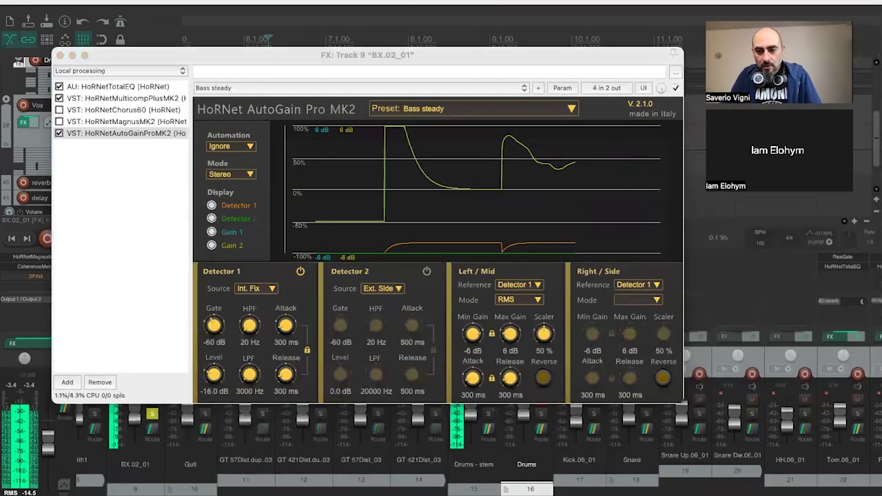
pyautogui.hscroll(2, 596, 472)
pyautogui.moveTo(496, 59); pyautogui.dragTo(223, 36)
pyautogui.hscroll(4, 448, 386)
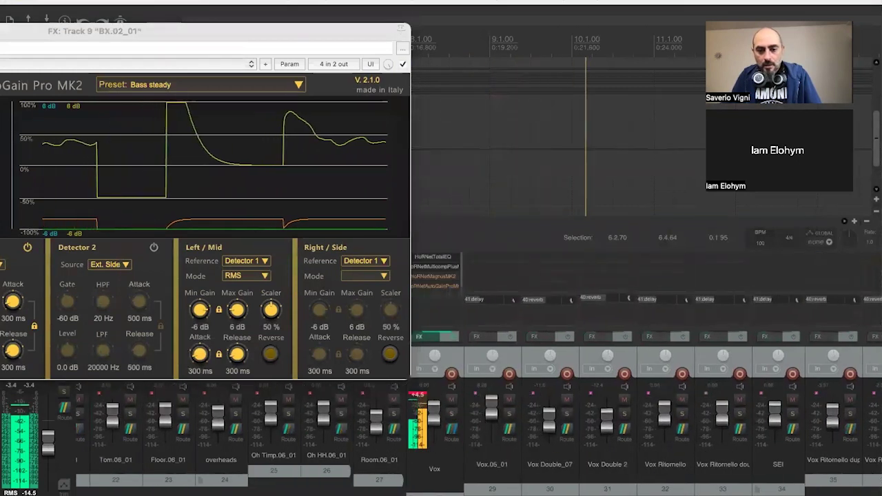
pyautogui.hscroll(-5, 389, 494)
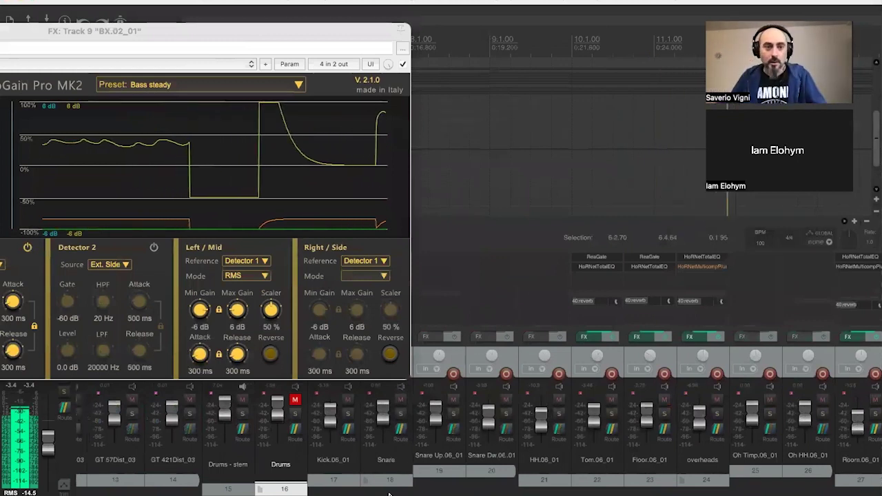
pyautogui.moveTo(110, 31); pyautogui.dragTo(368, 59)
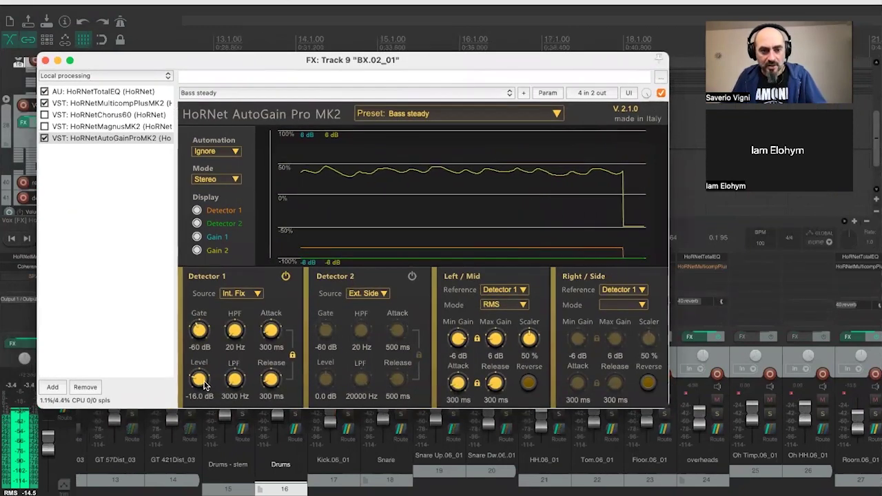
# - Set Detector 1 to a -23.1 dB level with 148 ms attack and release, and Left/Mid to 187 ms attack and release with 82% scaler
pyautogui.moveTo(201, 386); pyautogui.dragTo(198, 393)
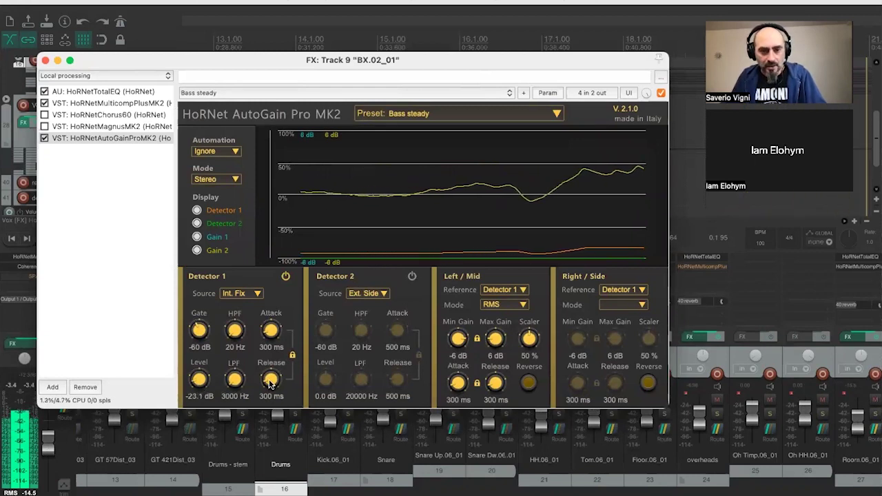
pyautogui.moveTo(269, 384); pyautogui.dragTo(269, 389)
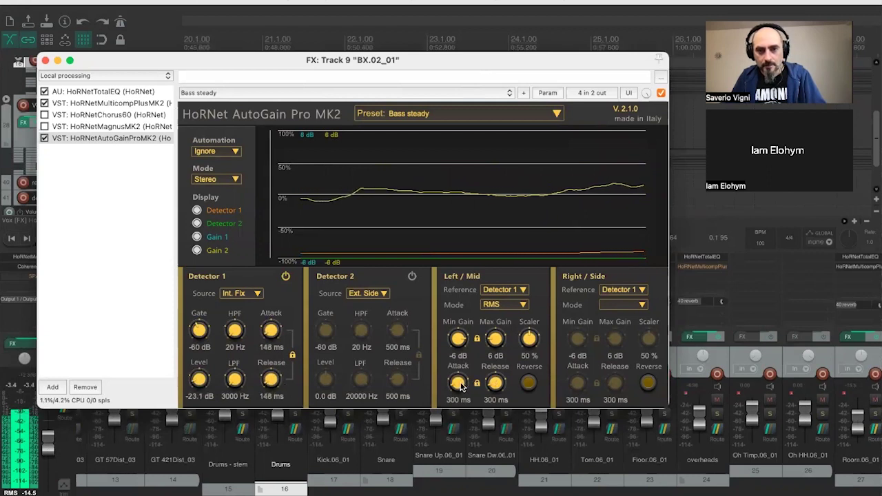
pyautogui.scroll(-1, 459, 390)
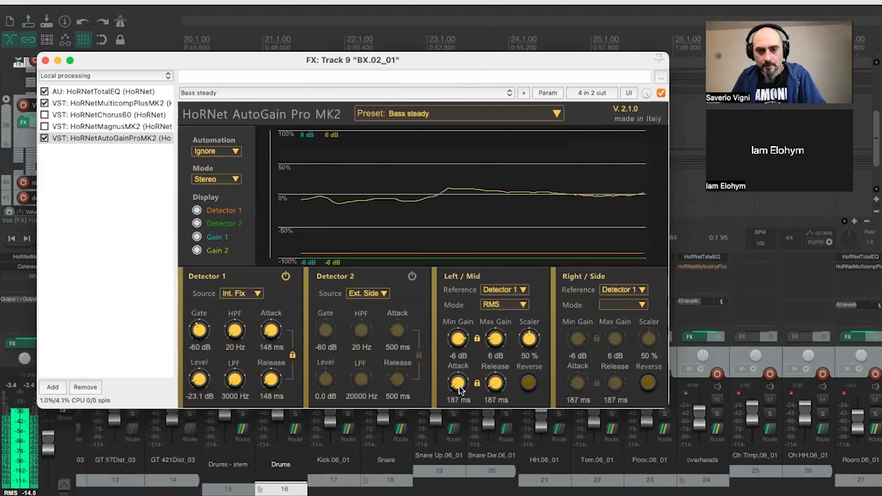
pyautogui.moveTo(528, 337); pyautogui.dragTo(529, 316)
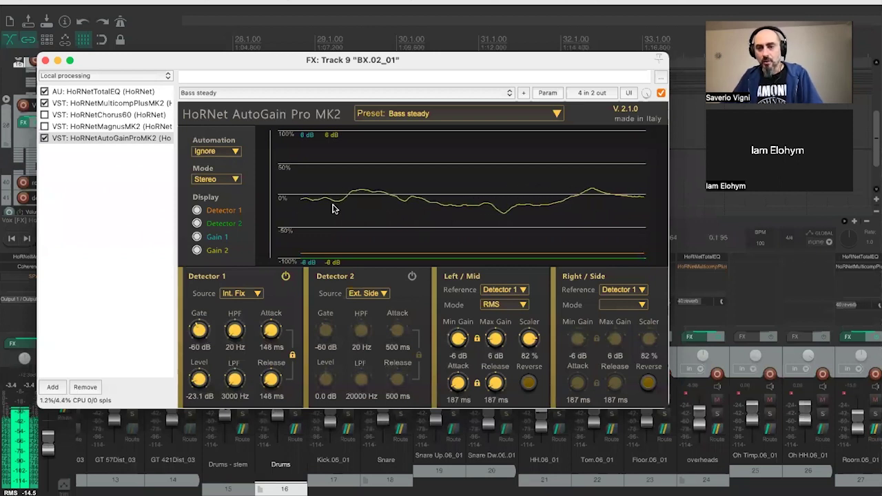
# - Compare the bass with AutoGain Pro MK2 bypassed and active, and try the Left/Mid Reverse option
pyautogui.click(660, 94)
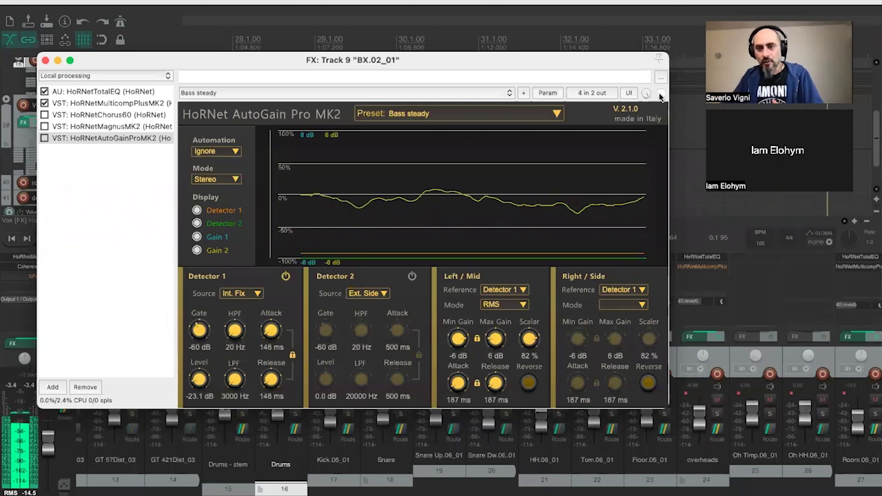
pyautogui.click(660, 94)
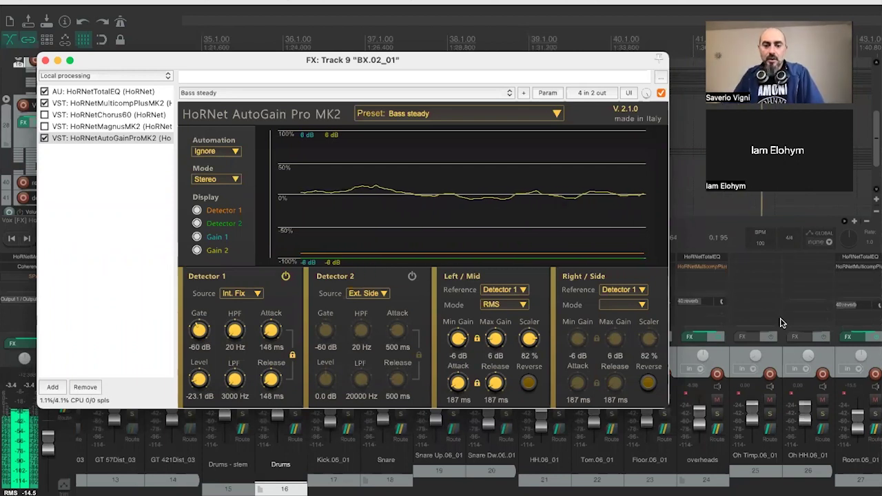
pyautogui.click(529, 383)
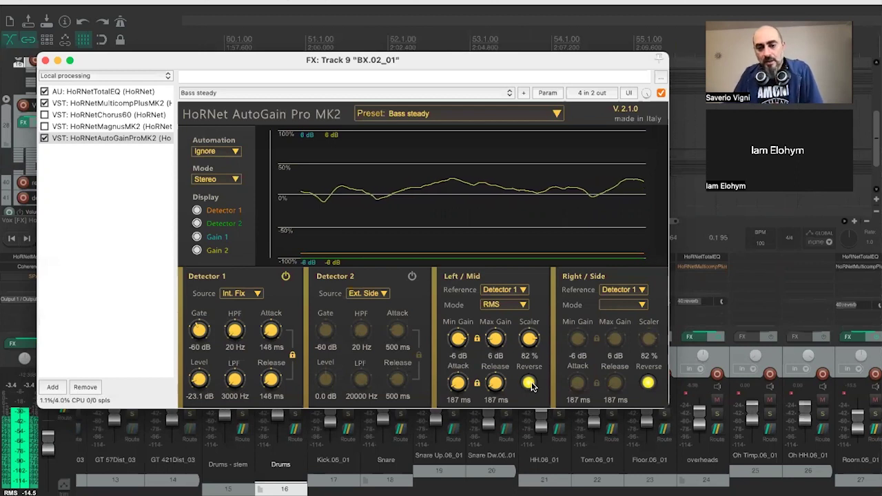
pyautogui.click(528, 383)
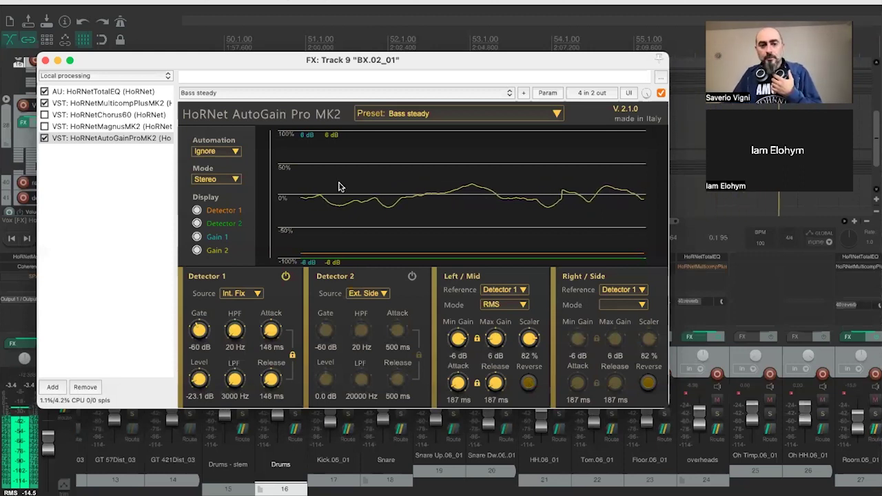
# - Move AutoGain Pro MK2 ahead of MulticompPlusMK2 in the bass FX chain and check the compressor's gain reduction
pyautogui.click(102, 139)
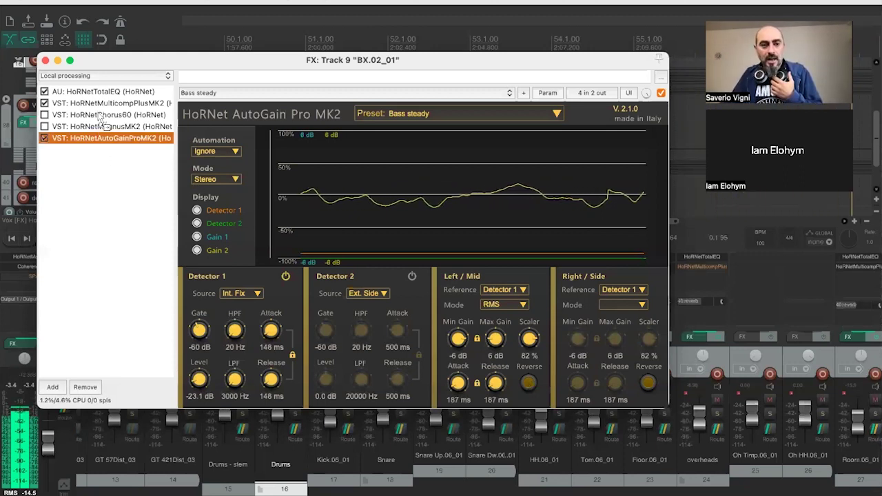
pyautogui.moveTo(98, 102); pyautogui.dragTo(99, 104)
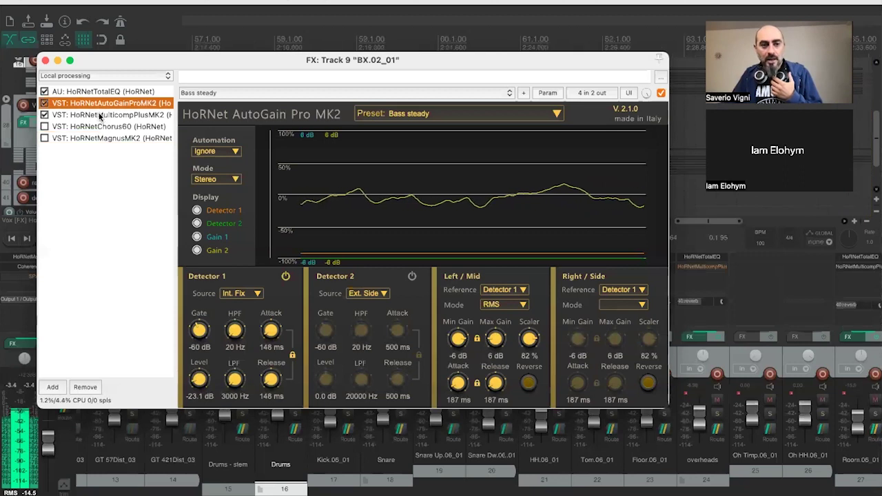
pyautogui.click(100, 116)
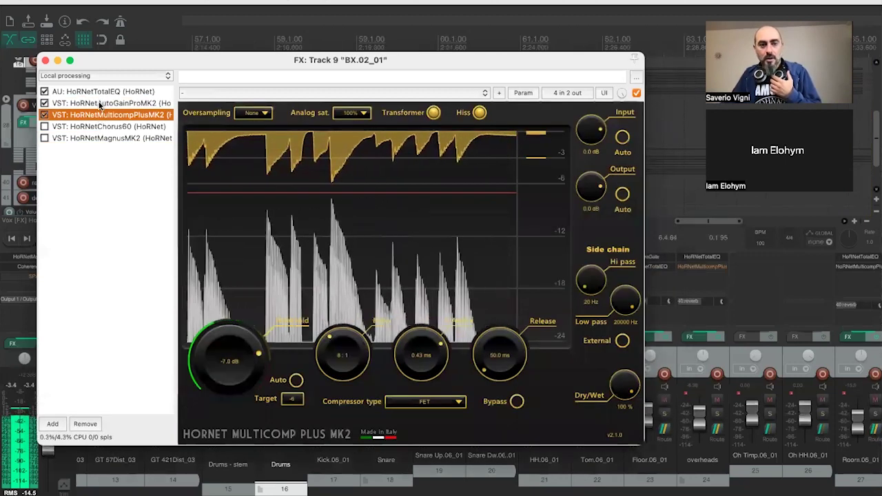
pyautogui.click(100, 103)
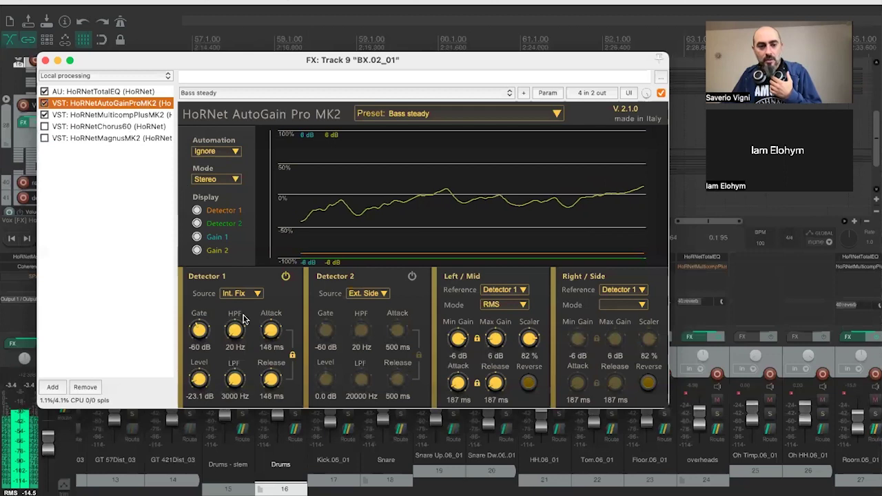
# - Set the Detector 1 level of the bass track's AutoGain Pro MK2 to -20.5 dB
pyautogui.moveTo(200, 382); pyautogui.dragTo(202, 381)
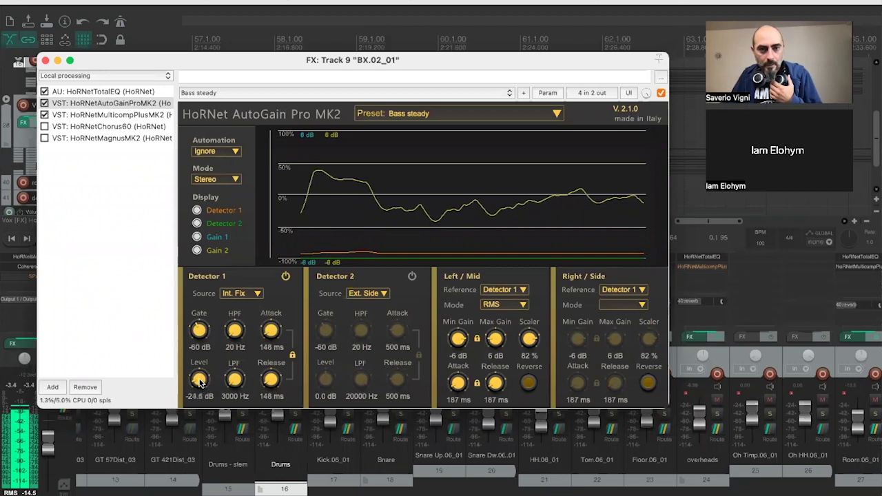
pyautogui.moveTo(200, 380); pyautogui.dragTo(202, 380)
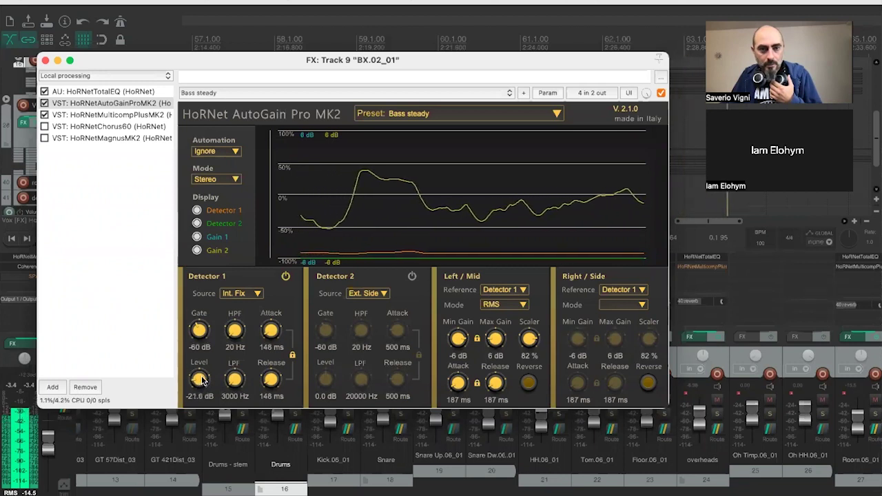
pyautogui.moveTo(200, 379); pyautogui.dragTo(202, 378)
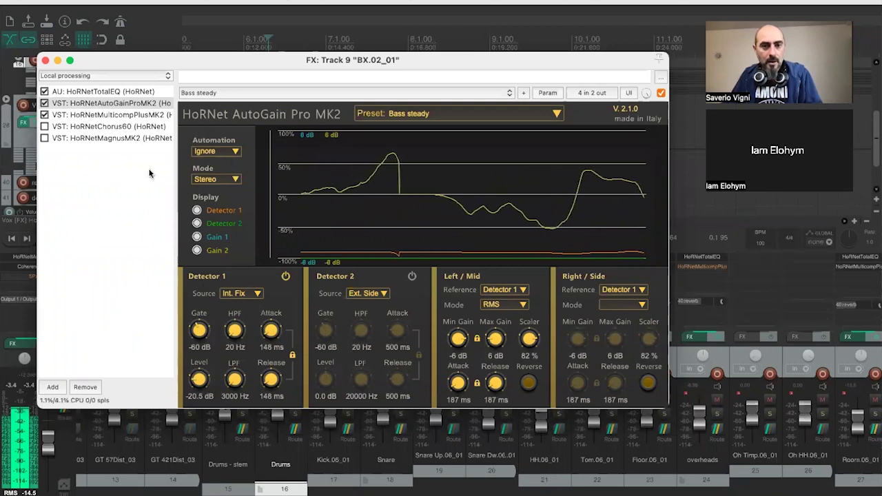
# - Compare MulticompPlusMK2's gain reduction with AutoGain Pro MK2 bypassed and active, and return to the AutoGain view
pyautogui.click(93, 115)
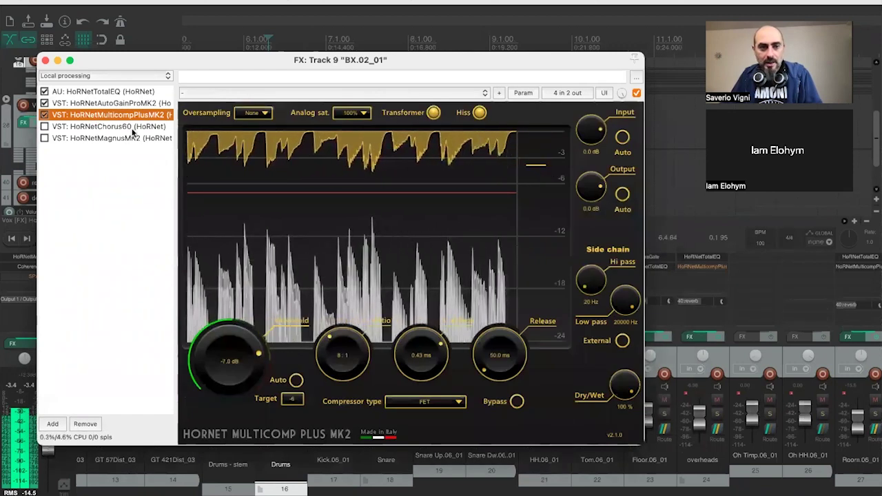
pyautogui.click(44, 104)
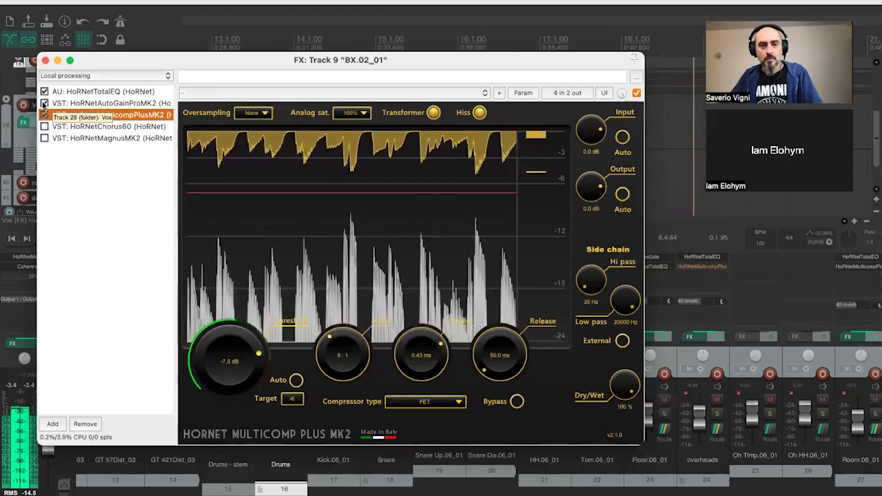
pyautogui.click(88, 103)
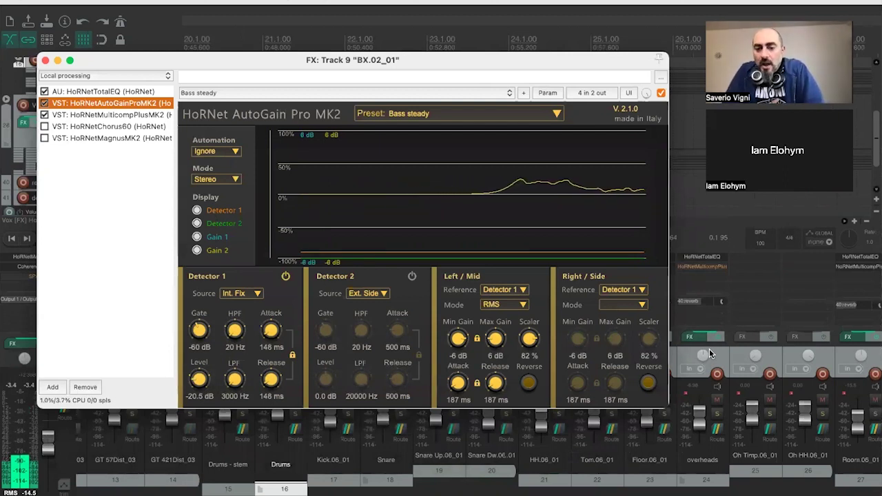
# - Set the Detector 1 source to Ext. Mid and move the FX window aside to free the mixer
pyautogui.click(241, 298)
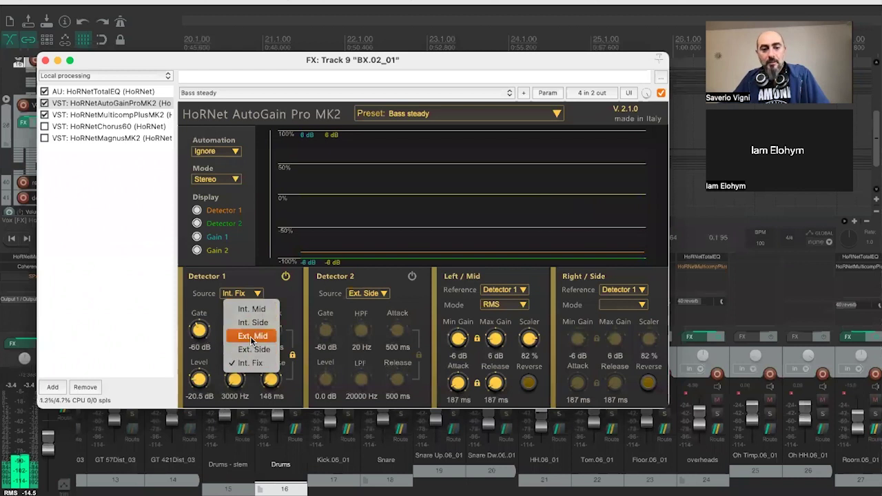
pyautogui.click(252, 338)
pyautogui.moveTo(194, 66); pyautogui.dragTo(514, 90)
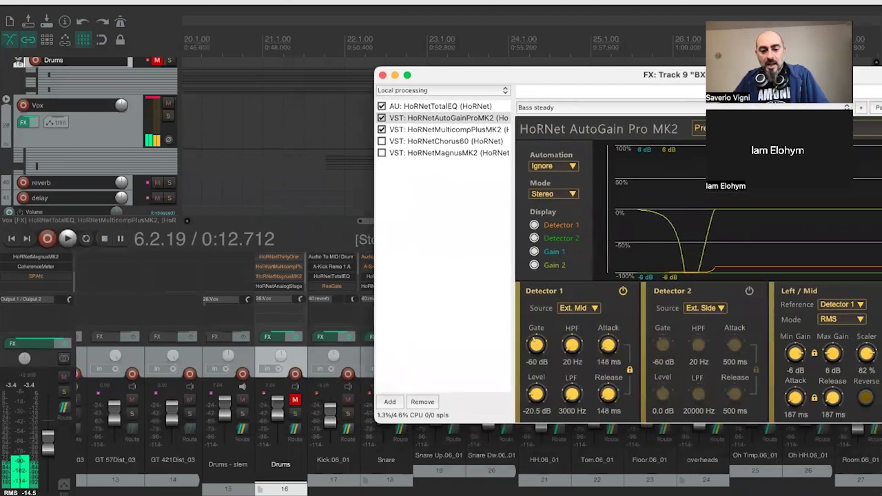
# - Add a send from track 17, Kick.06_01, to track 9, BX.02_01, in the kick's routing
pyautogui.hscroll(-3, 414, 440)
pyautogui.hscroll(-6, 413, 441)
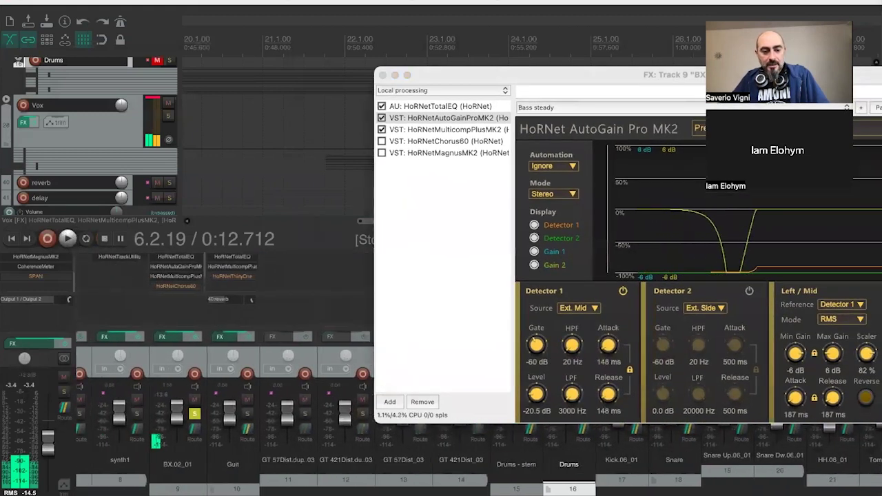
pyautogui.hscroll(5, 440, 447)
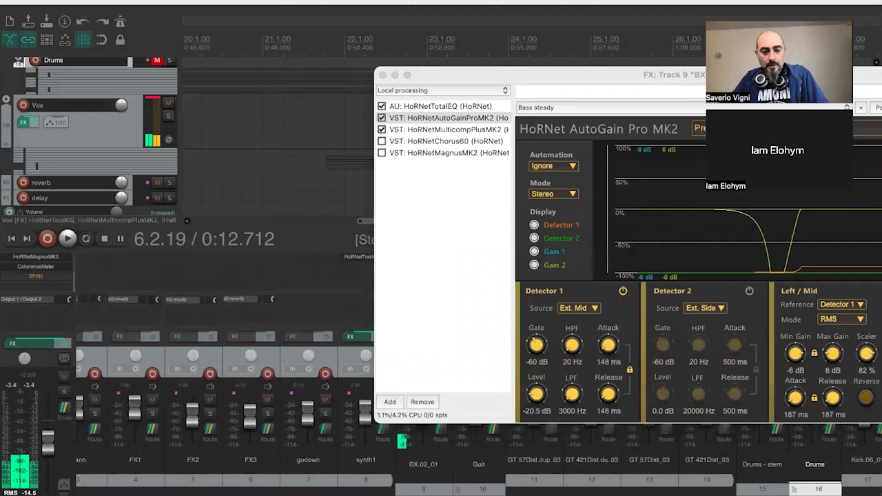
pyautogui.hscroll(4, 441, 448)
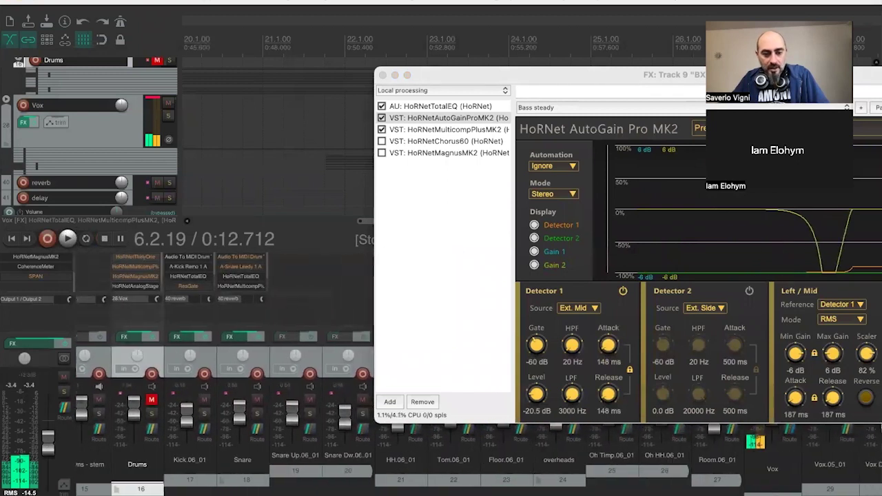
pyautogui.hscroll(-1, 200, 317)
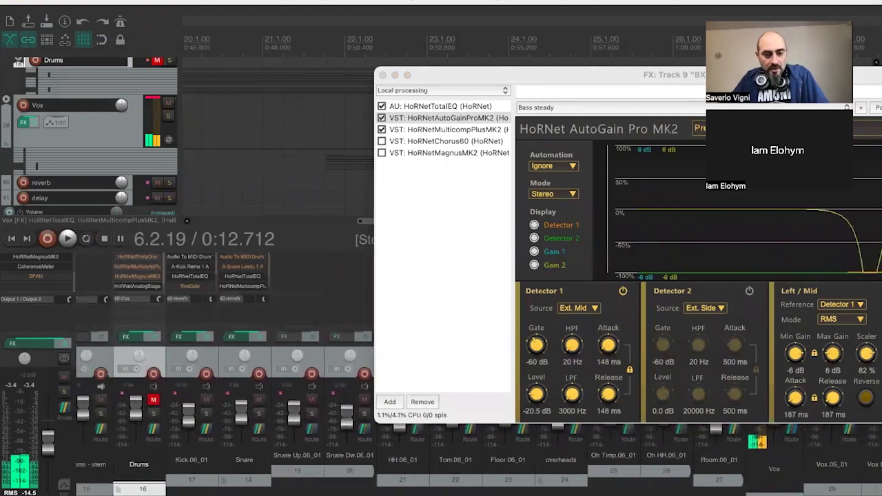
pyautogui.click(184, 314)
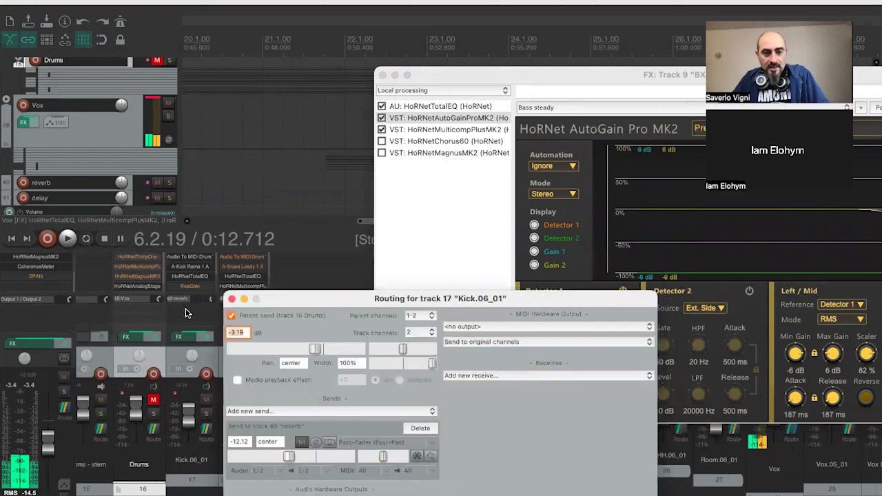
pyautogui.click(286, 410)
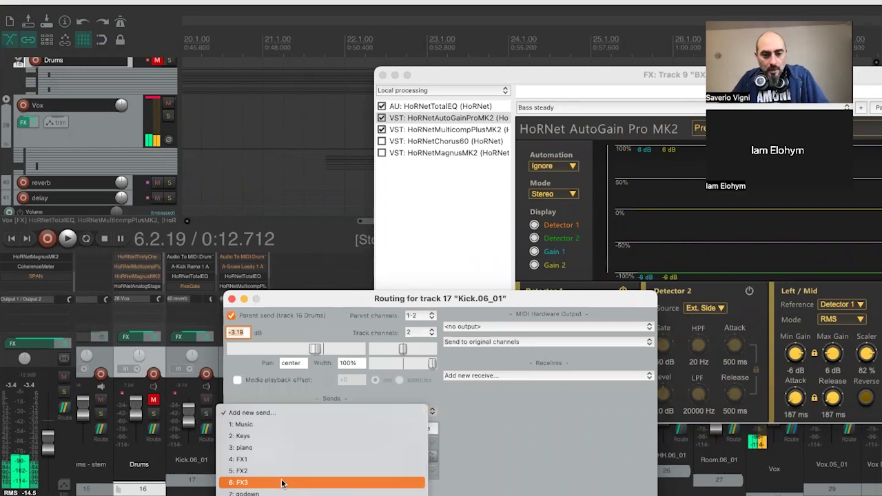
pyautogui.scroll(-5, 281, 482)
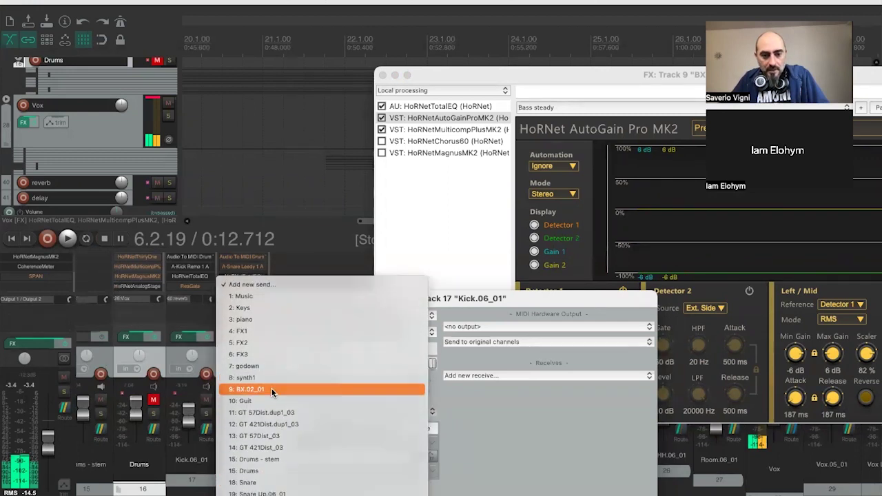
pyautogui.click(272, 390)
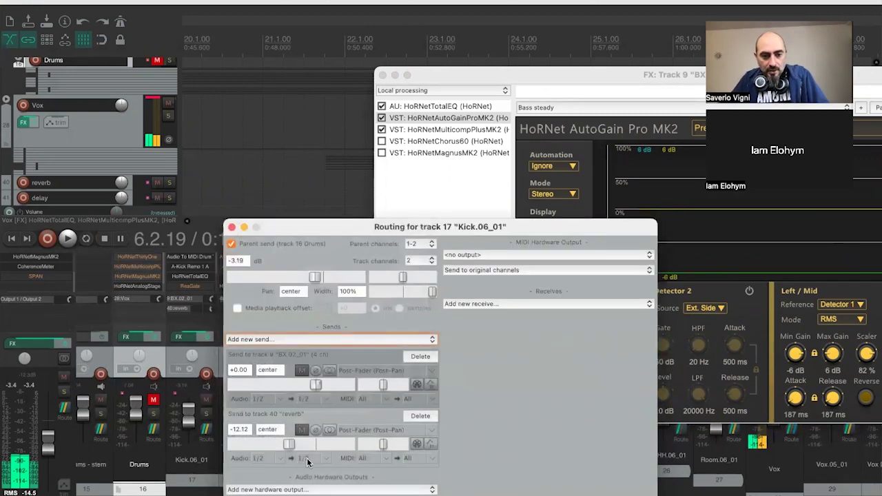
# - Direct the kick's send to channels 3/4 of the bass track and close the routing window
pyautogui.click(304, 402)
pyautogui.click(318, 426)
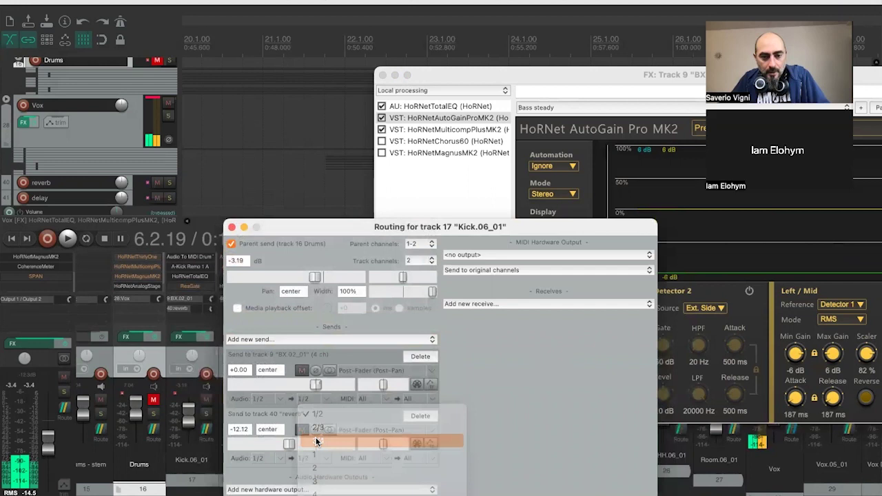
pyautogui.click(232, 227)
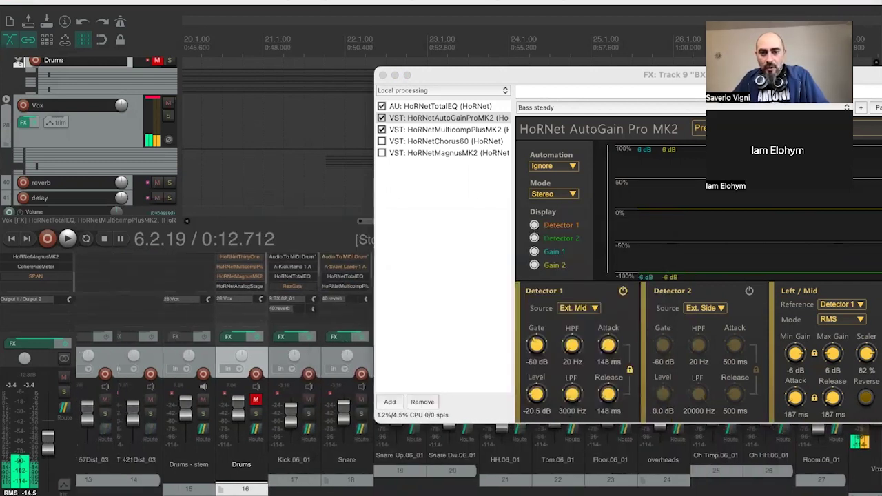
# - Start playback, solo the Kick.06_01 track alongside the bass, and bring the bass track's AutoGain view back into reach
pyautogui.moveTo(474, 79); pyautogui.dragTo(132, 67)
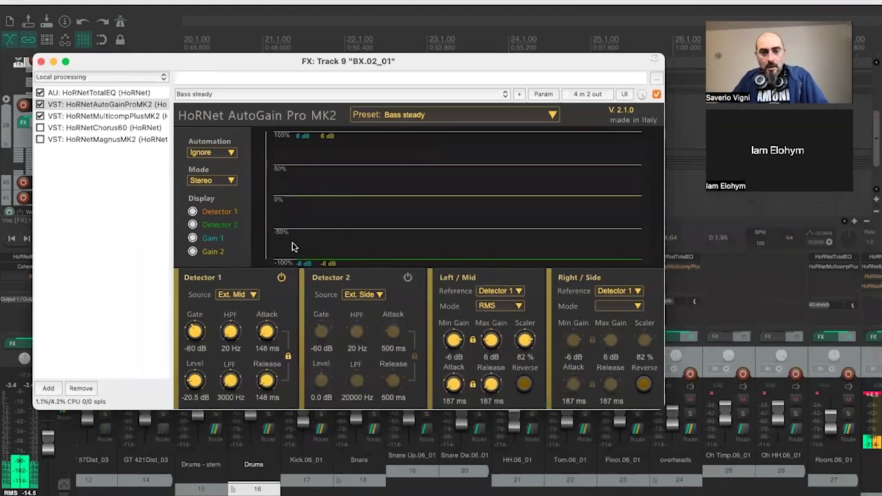
pyautogui.press('space')
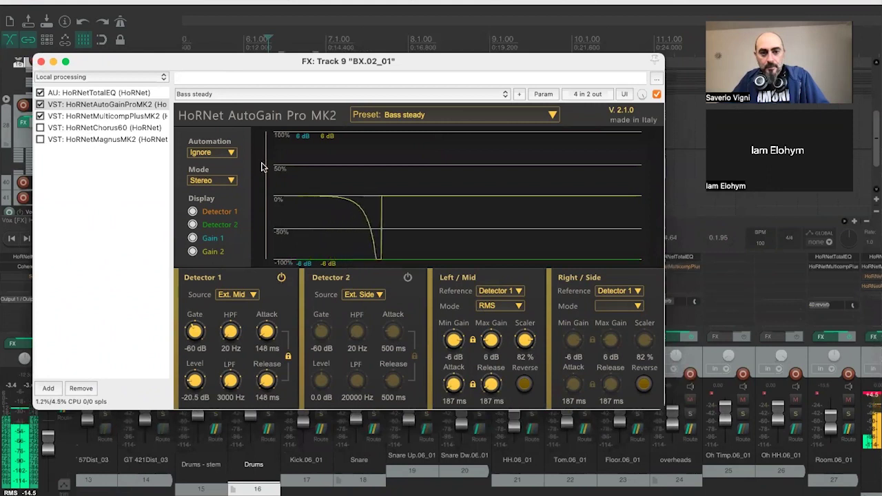
pyautogui.moveTo(200, 66); pyautogui.dragTo(606, 96)
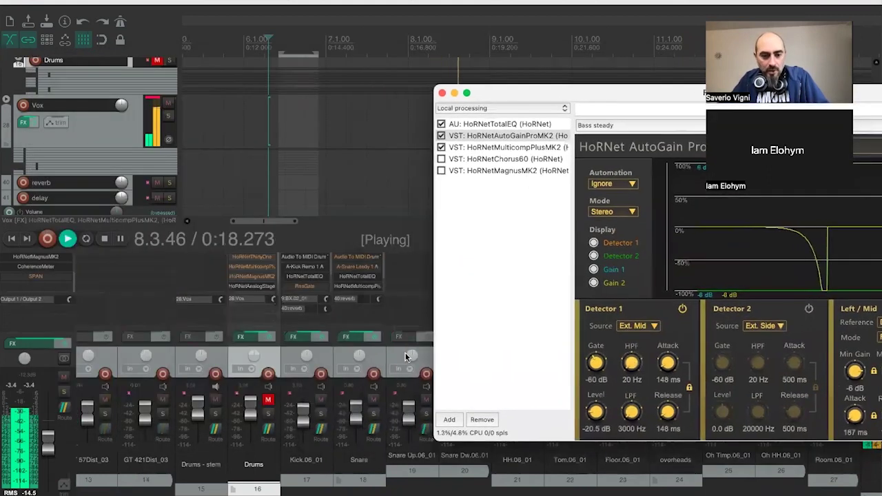
pyautogui.click(320, 414)
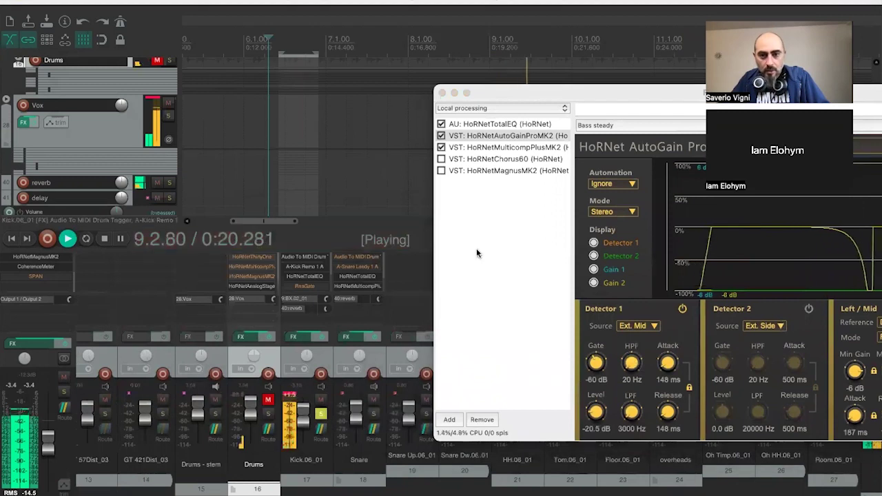
pyautogui.moveTo(565, 94); pyautogui.dragTo(177, 97)
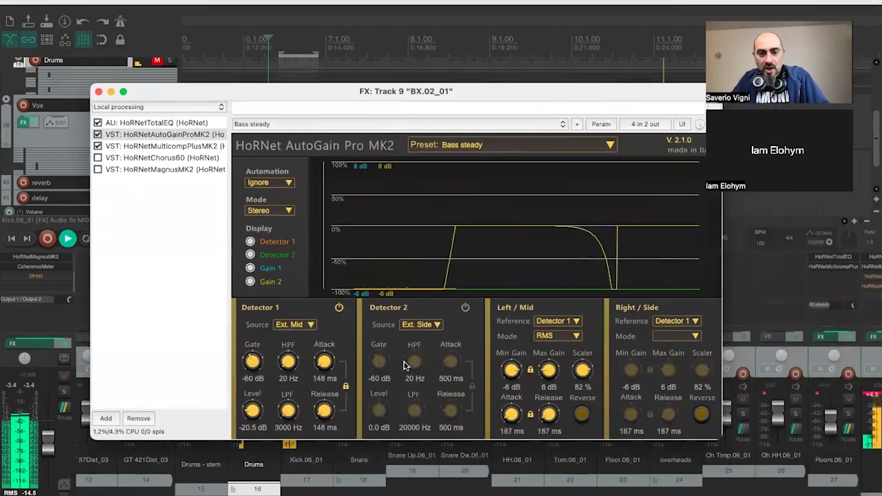
# - Set Detector 1's Level to 1.6 dB and turn on Reverse in the Left/Mid section
pyautogui.moveTo(254, 403); pyautogui.dragTo(267, 374)
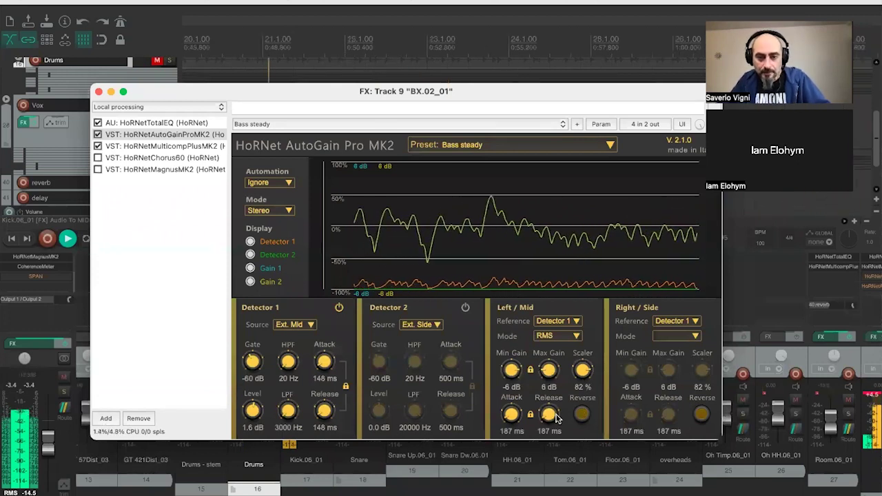
pyautogui.click(582, 414)
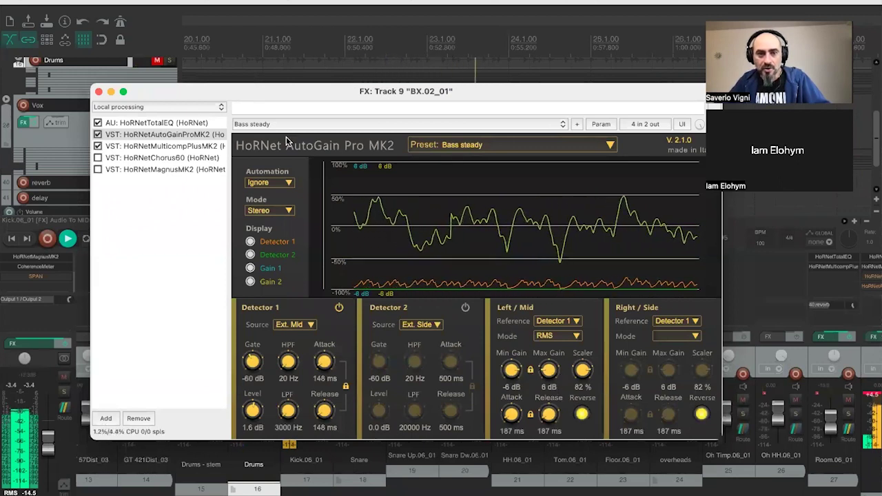
# - Audition the bass without the kick's solo, solo Kick.06_01 again, unmute the Drums folder and return to the AutoGain view
pyautogui.moveTo(267, 92); pyautogui.dragTo(694, 137)
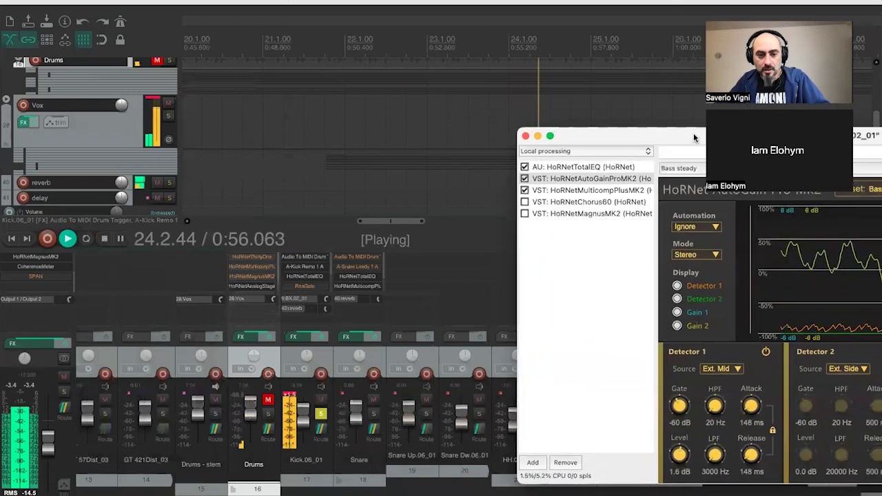
pyautogui.click(321, 414)
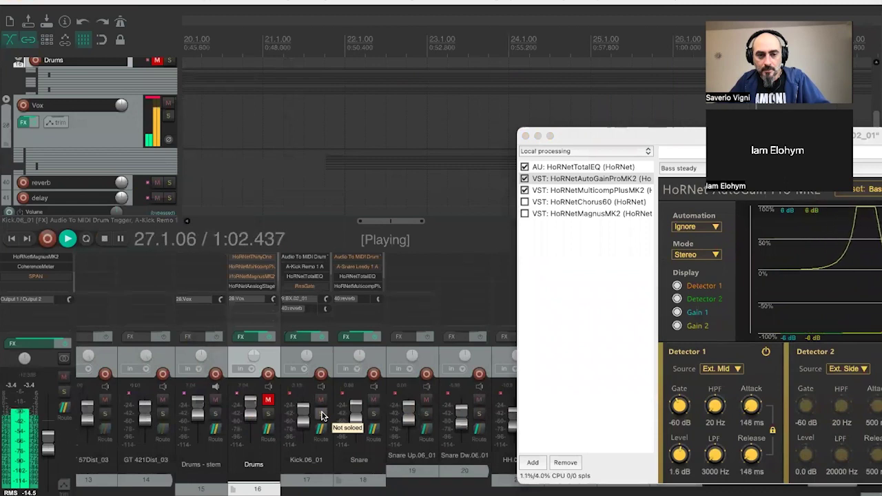
pyautogui.click(321, 414)
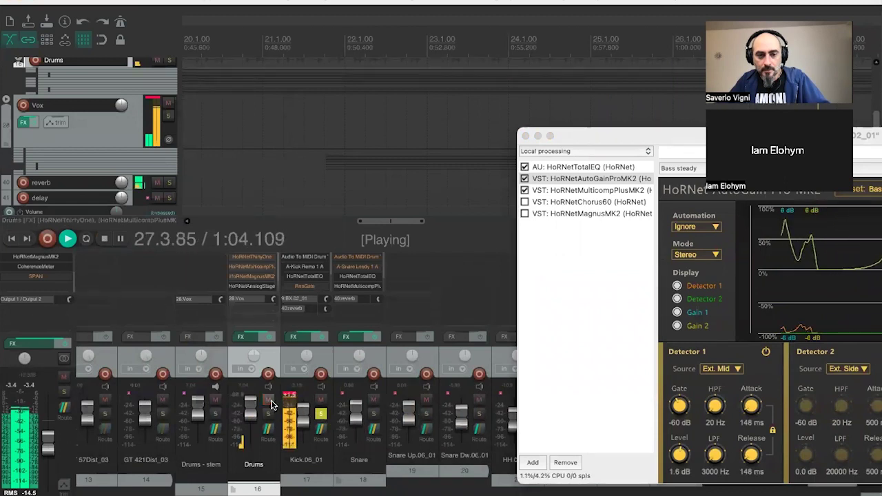
pyautogui.click(270, 402)
pyautogui.moveTo(606, 136); pyautogui.dragTo(318, 94)
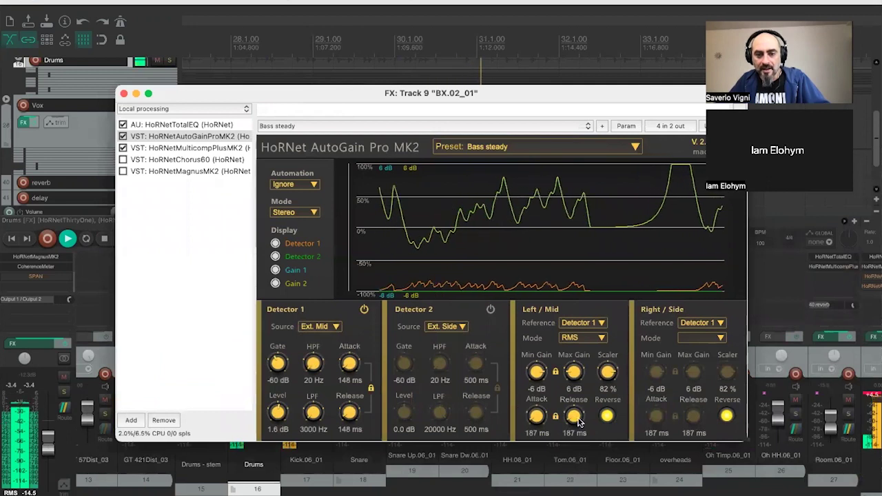
# - Set the Left/Mid Scaler to 100 %, the gain range to -14/14 dB, and Attack and Release to 394 ms
pyautogui.moveTo(603, 382); pyautogui.dragTo(609, 351)
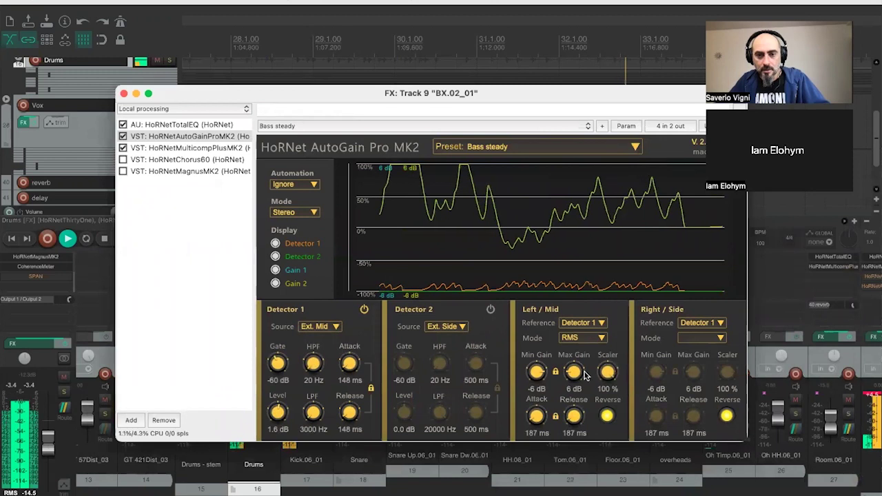
pyautogui.moveTo(572, 359); pyautogui.dragTo(567, 343)
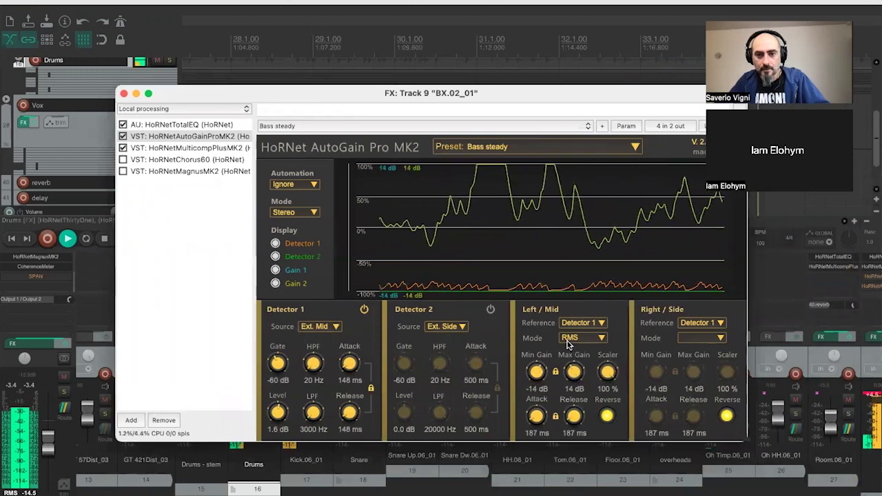
pyautogui.moveTo(571, 433); pyautogui.dragTo(572, 425)
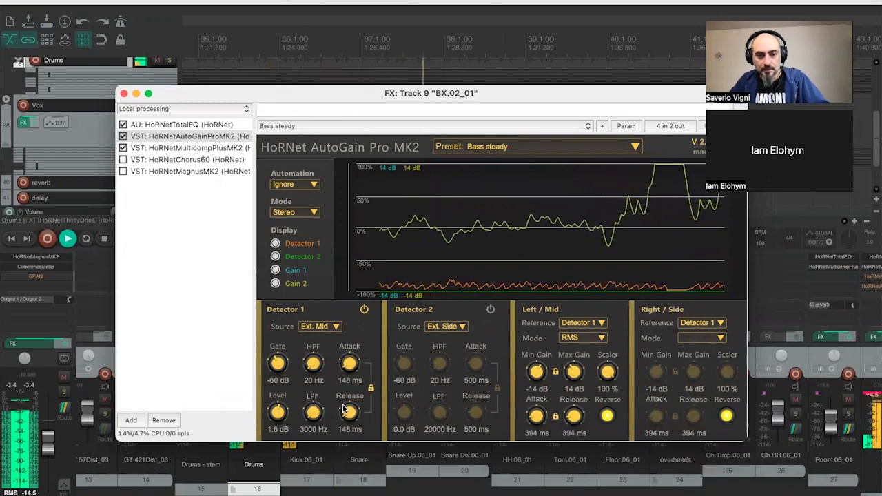
# - Set Detector 1's Attack and Release to 1 ms and shorten the Left/Mid Attack and Release to 54 ms
pyautogui.moveTo(343, 404); pyautogui.dragTo(343, 447)
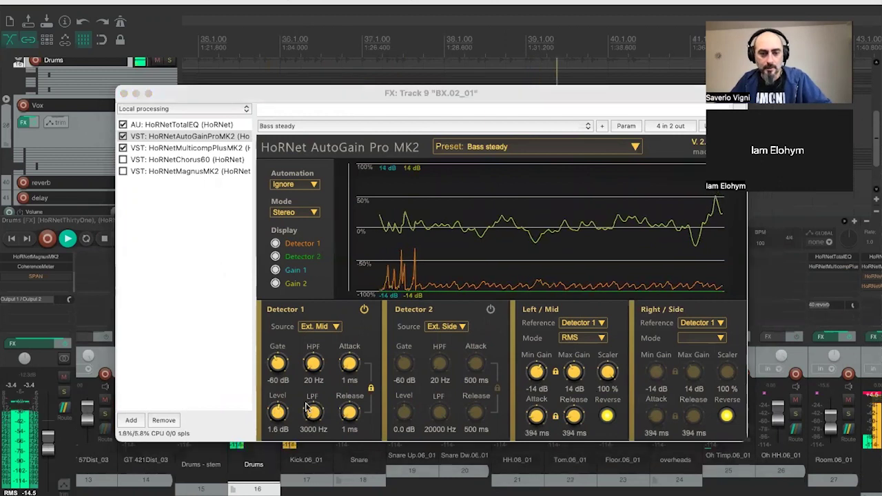
pyautogui.click(347, 430)
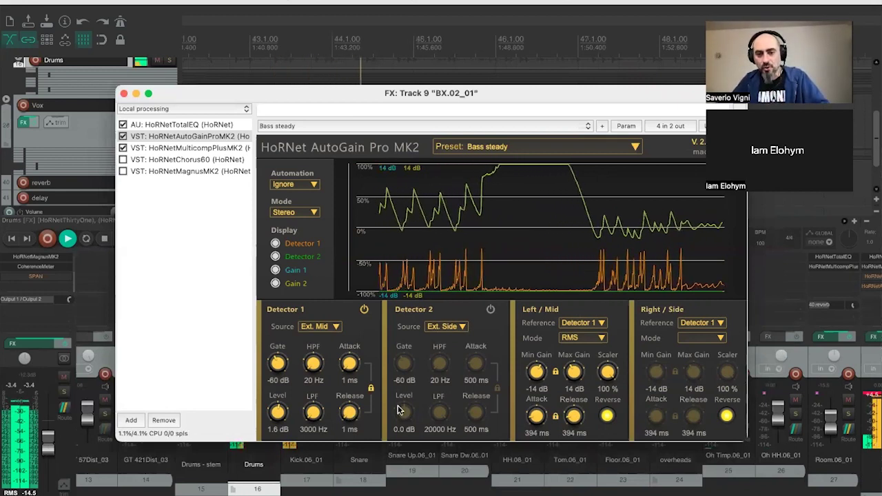
pyautogui.moveTo(579, 419); pyautogui.dragTo(575, 432)
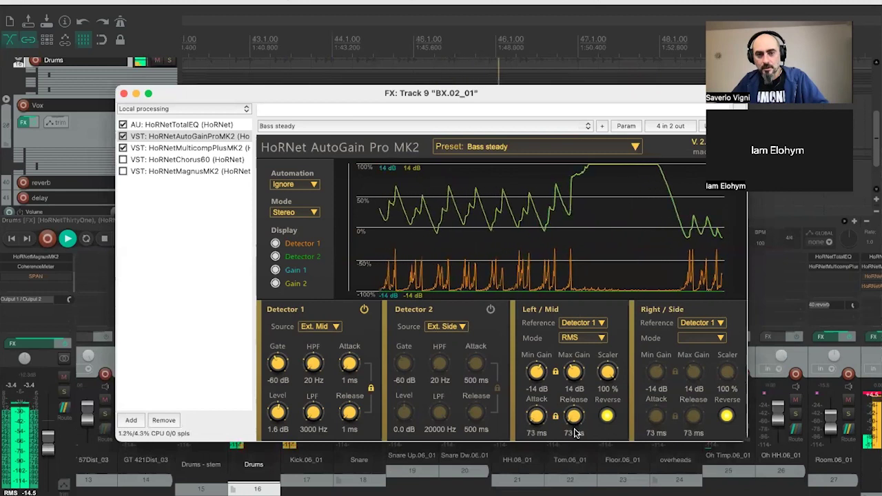
# - Switch Left/Mid to Peak mode with 243 ms Attack and Release, and set Detector 1's Attack and Release to 207 ms
pyautogui.click(580, 338)
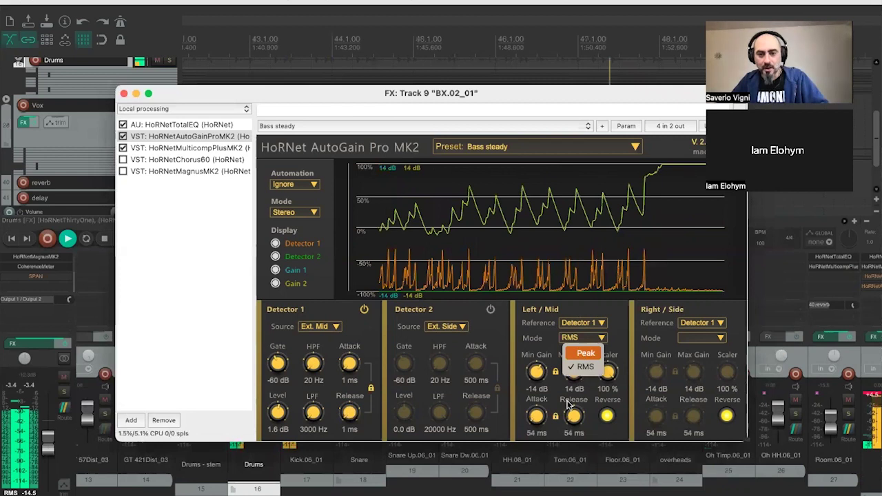
pyautogui.click(582, 353)
pyautogui.moveTo(573, 418); pyautogui.dragTo(573, 411)
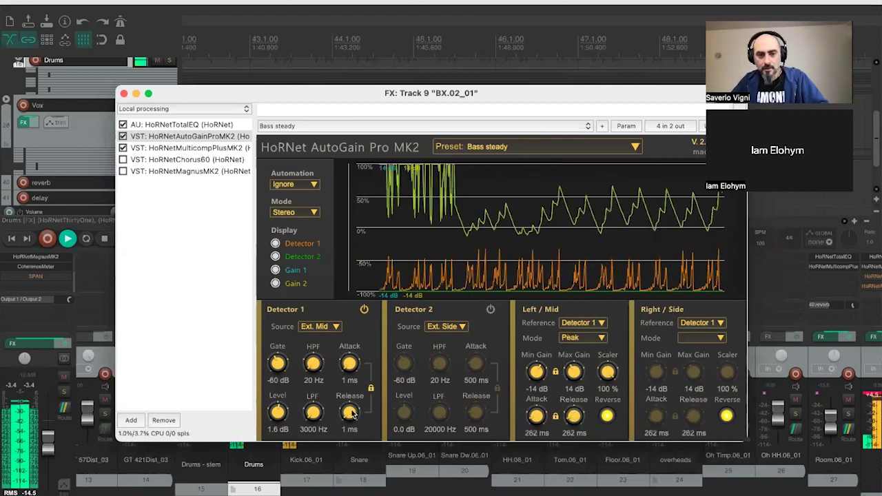
pyautogui.moveTo(351, 412); pyautogui.dragTo(352, 407)
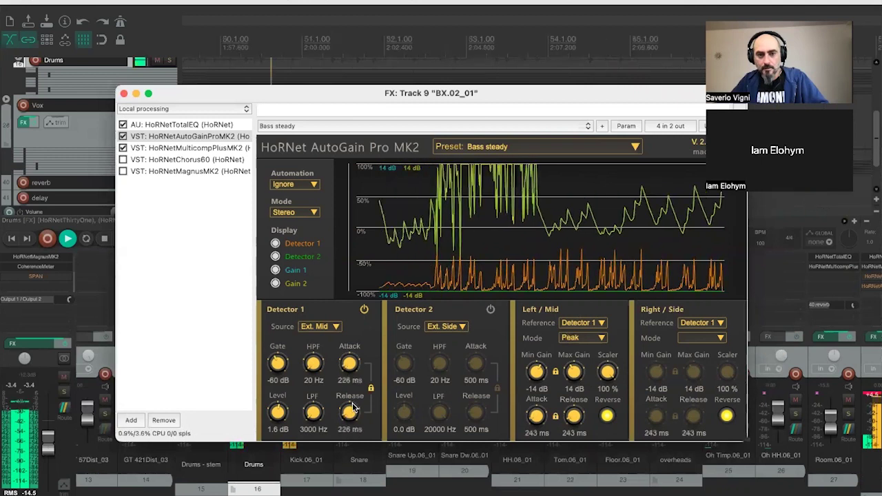
pyautogui.moveTo(352, 407); pyautogui.dragTo(352, 409)
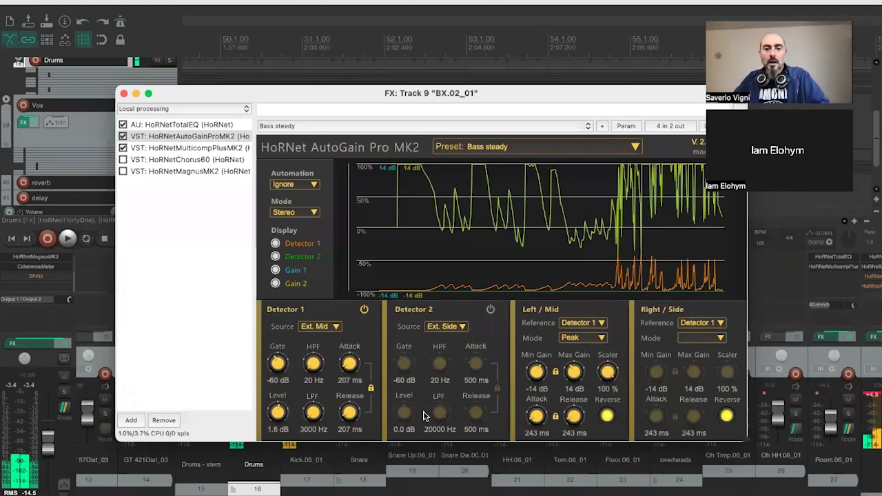
pyautogui.moveTo(330, 92); pyautogui.dragTo(308, 90)
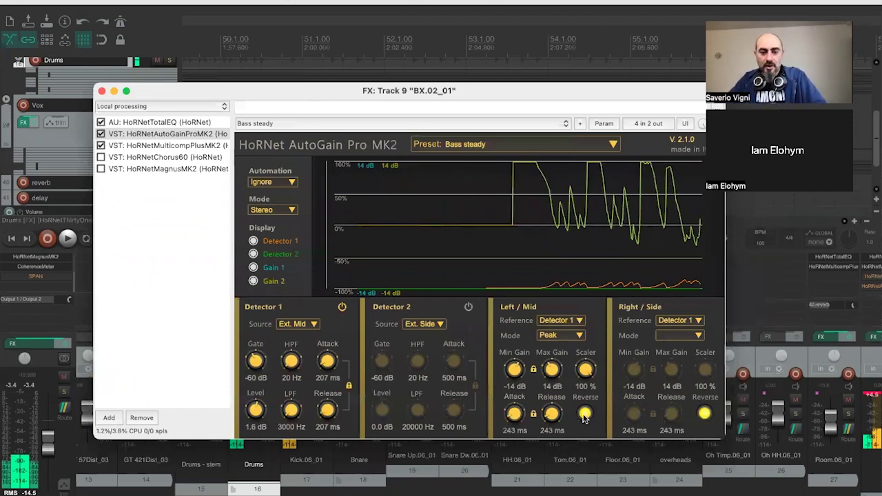
# - Load the Peak enhancer preset in the bass track's AutoGain Pro MK2 and look at Detector 1's source options
pyautogui.click(497, 147)
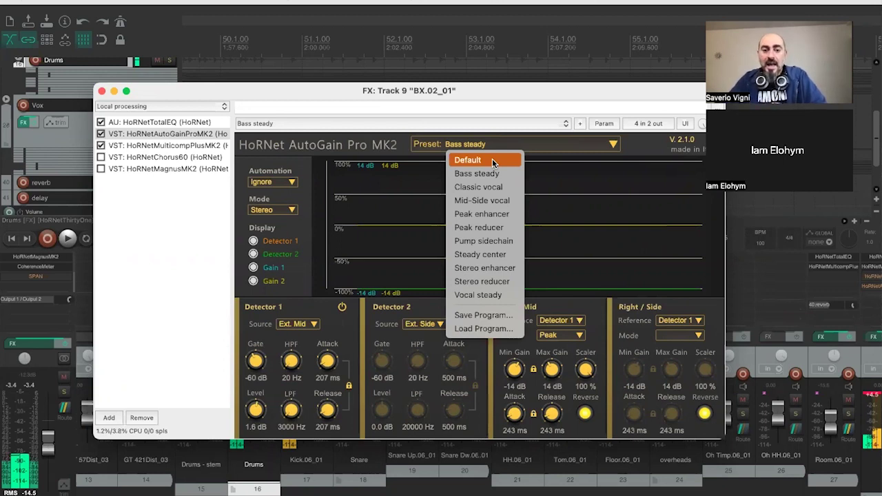
pyautogui.click(473, 214)
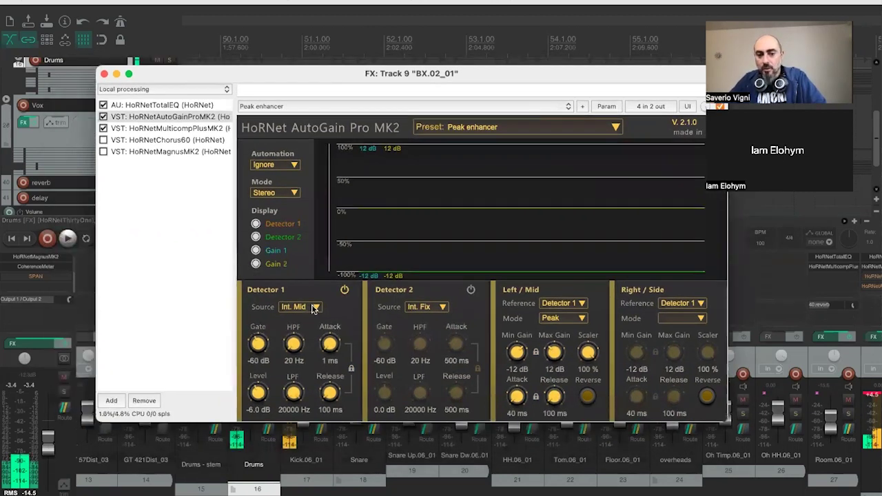
pyautogui.click(313, 307)
pyautogui.click(314, 307)
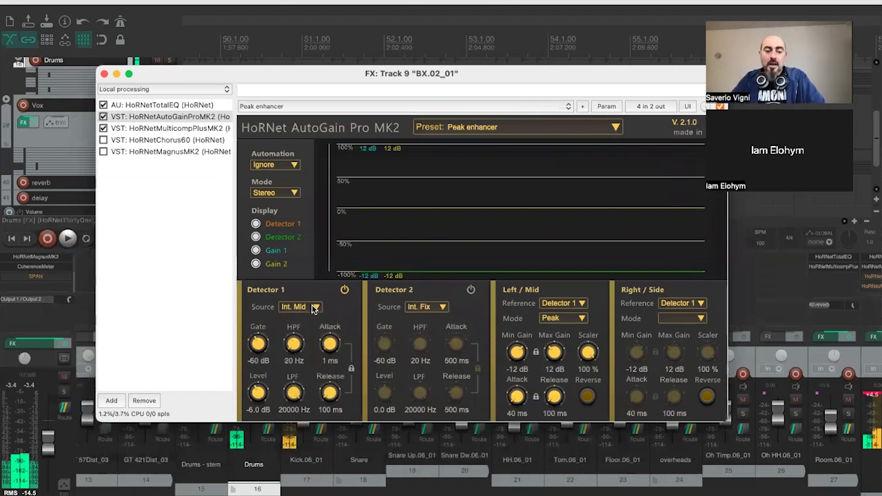
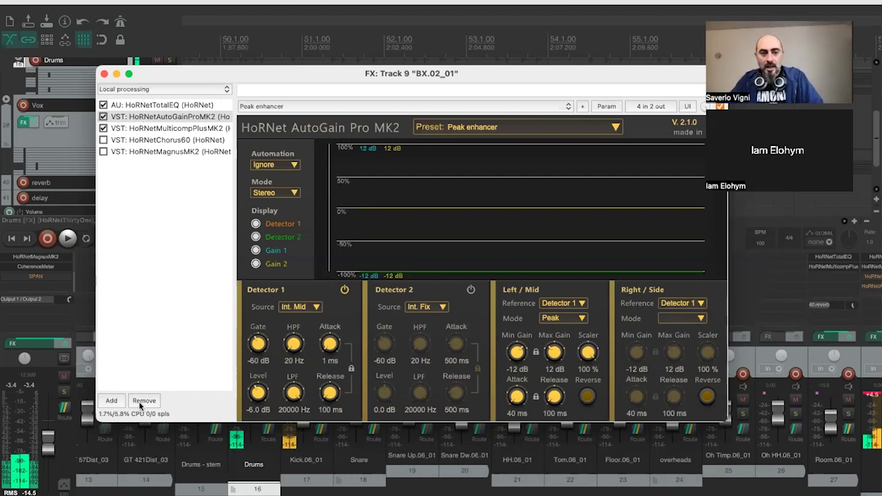
# - Remove HoRNetAutoGainProMK2 from the BX.02_01 track's effects chain and close the FX window
pyautogui.click(144, 401)
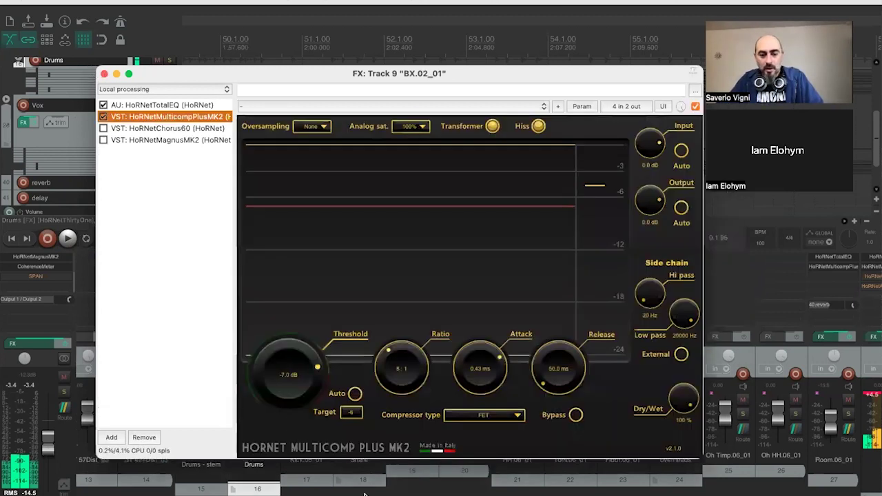
pyautogui.press('Escape')
# - Unsolo the Kick.06_01 and BX.02_01 tracks and solo the Music folder track instead
pyautogui.click(320, 415)
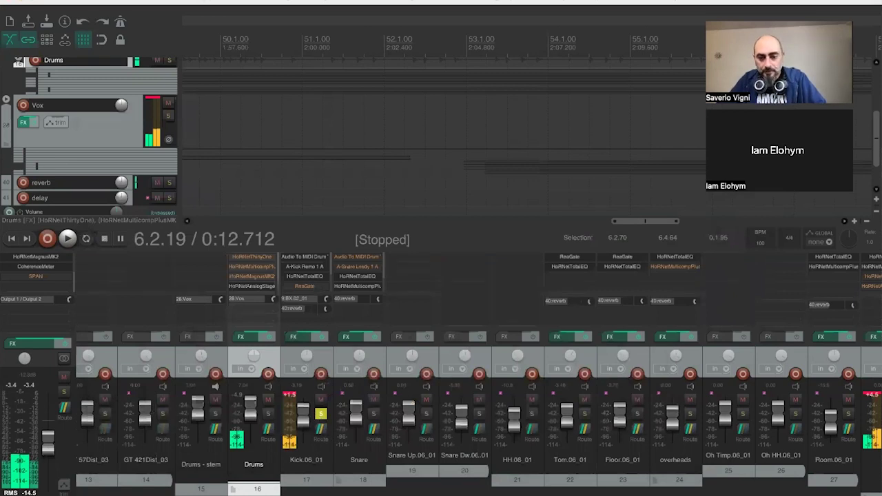
pyautogui.click(321, 414)
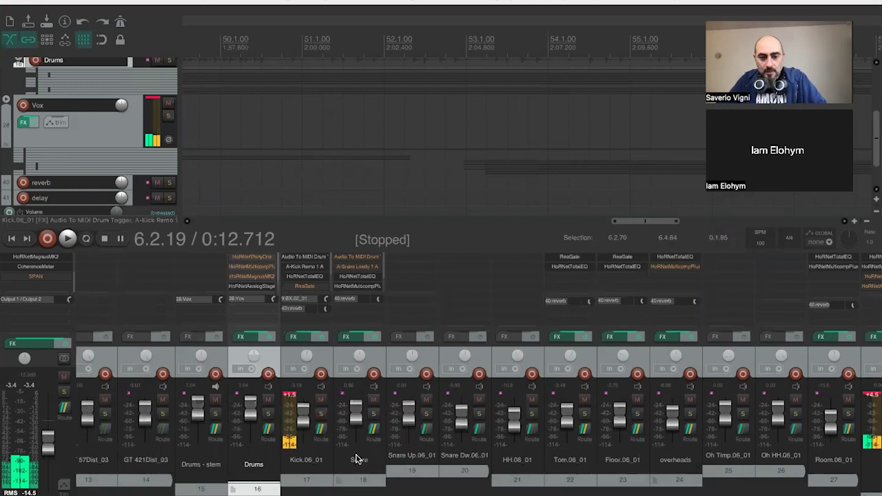
pyautogui.hscroll(-5, 358, 459)
pyautogui.click(391, 415)
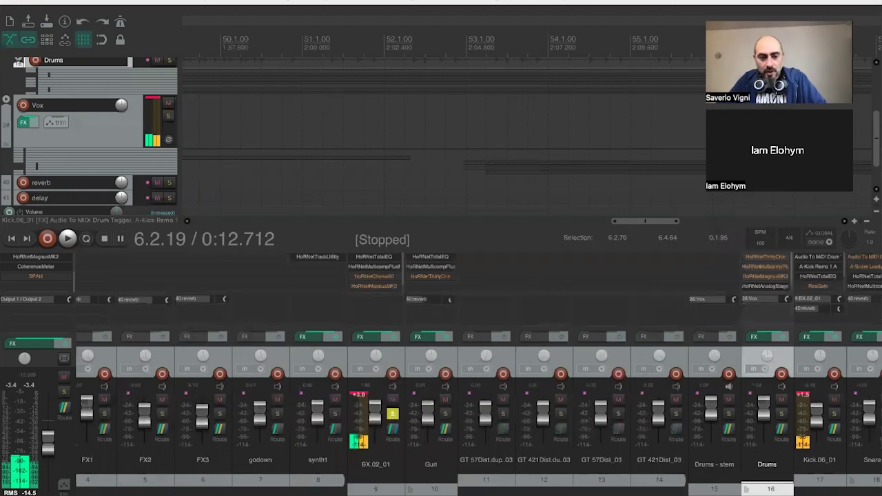
pyautogui.hscroll(-2, 115, 414)
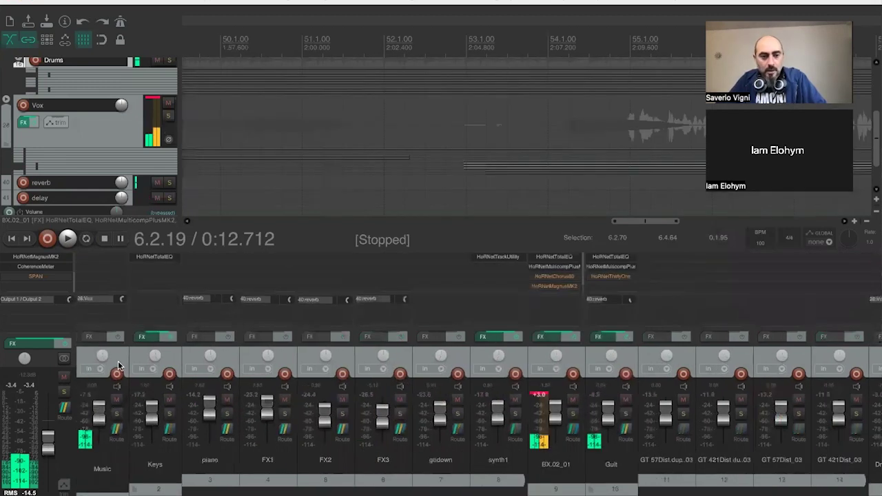
pyautogui.click(117, 413)
# - Add the VST version of HoRNetAutoGainProMK2 to the Music folder track and load its Peak enhancer preset
pyautogui.doubleClick(99, 259)
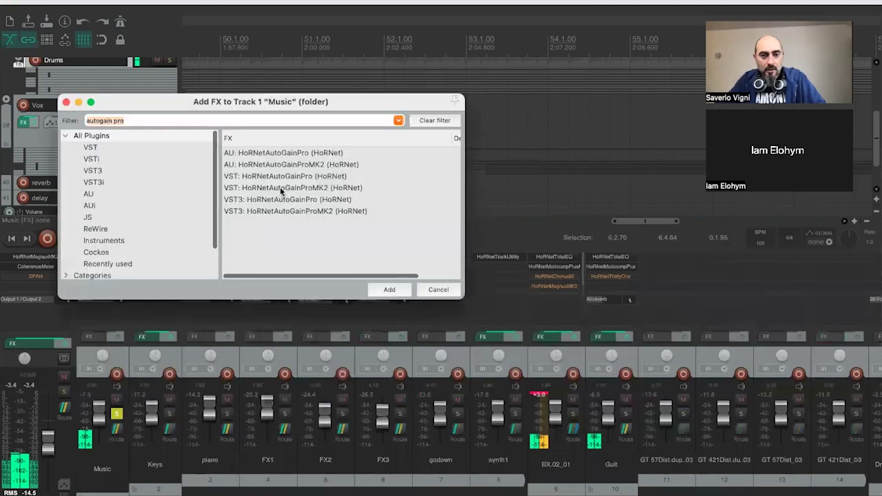
pyautogui.doubleClick(283, 187)
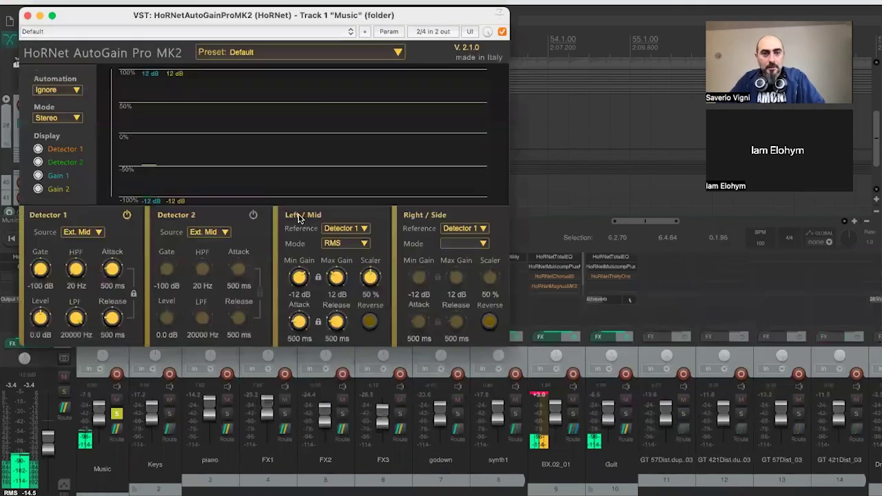
pyautogui.moveTo(77, 16); pyautogui.dragTo(185, 68)
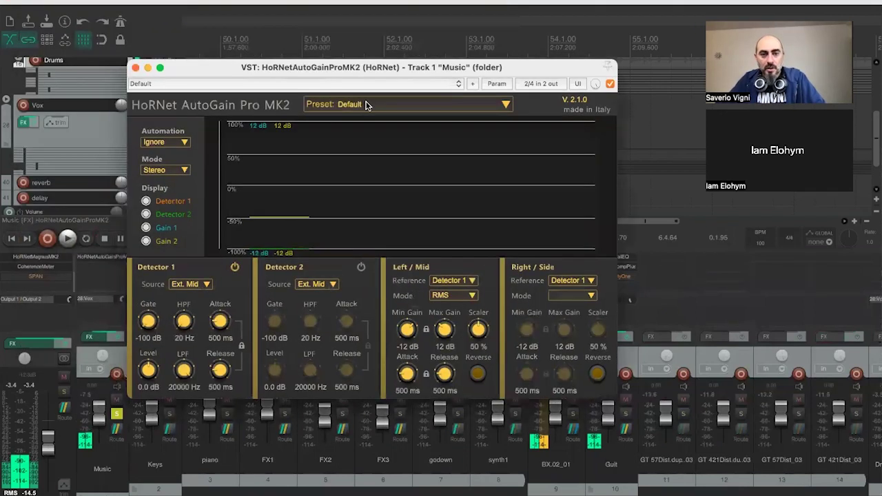
pyautogui.click(367, 104)
pyautogui.click(387, 182)
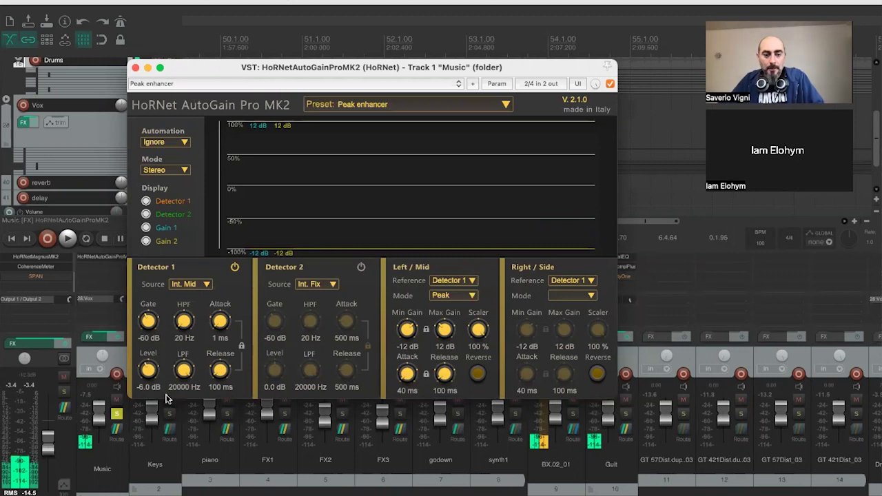
# - Start playback of the soloed Music folder and raise the master volume slightly
pyautogui.press('space')
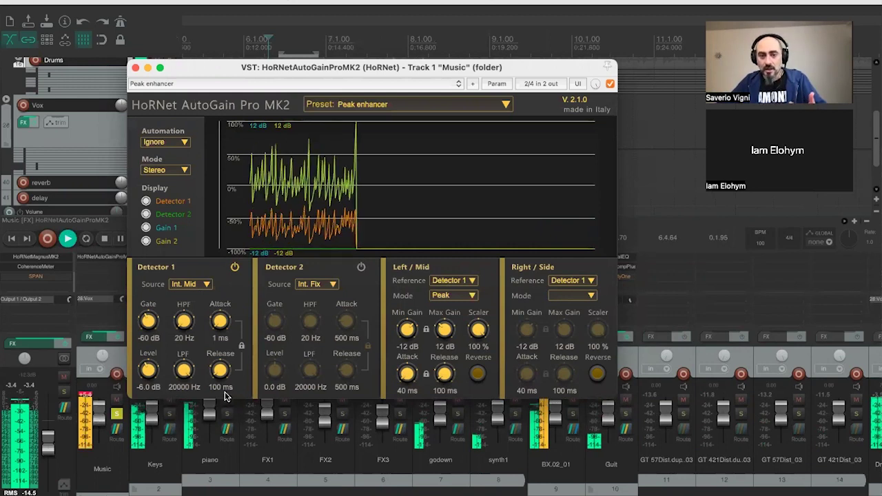
pyautogui.click(47, 432)
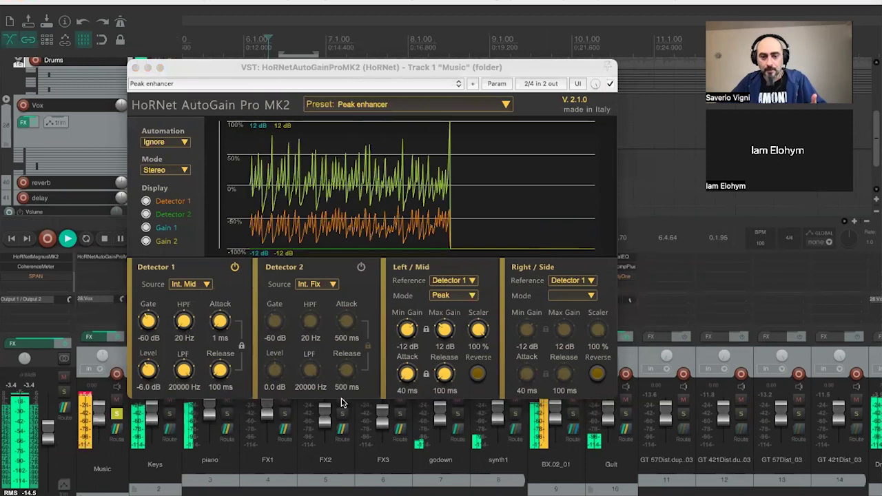
# - Turn on Reverse in the Left / Mid section and lower its gain attack to 1 ms during playback
pyautogui.click(477, 375)
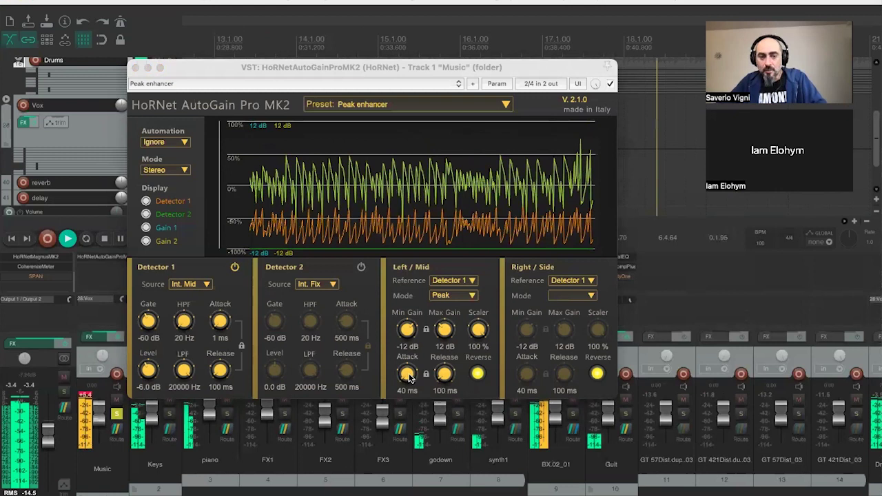
pyautogui.doubleClick(409, 376)
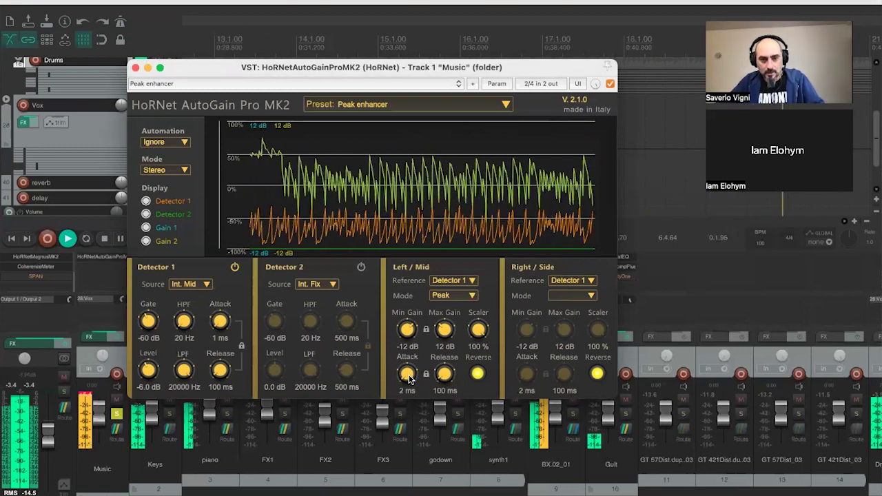
pyautogui.scroll(-1, 408, 379)
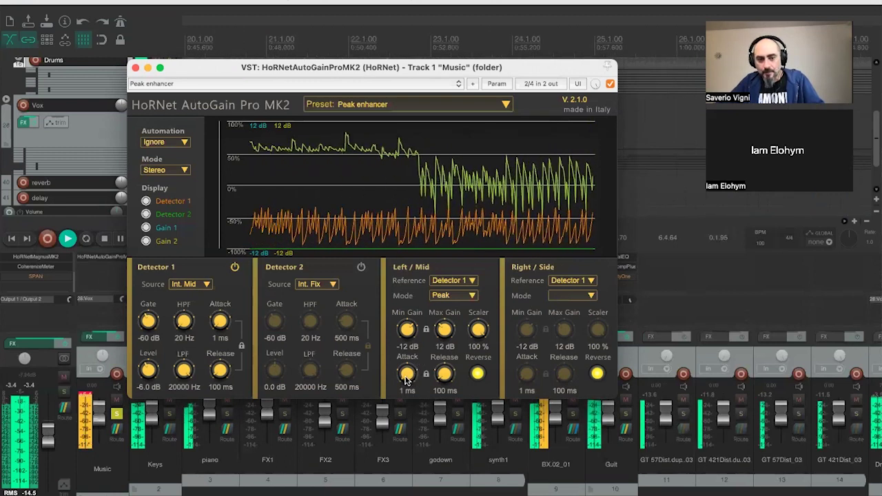
# - Gradually raise the Left / Mid attack to 57 ms while listening to the reversed gain
pyautogui.scroll(2, 407, 381)
pyautogui.scroll(2, 407, 379)
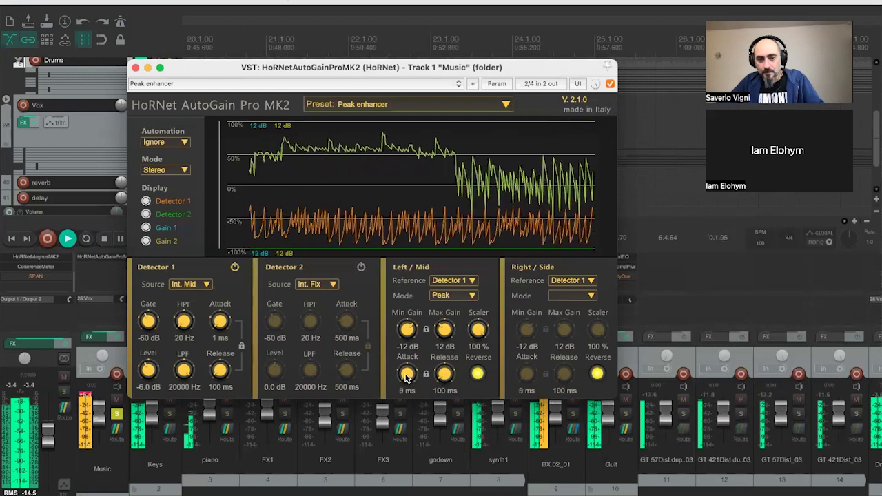
pyautogui.scroll(2, 406, 377)
pyautogui.scroll(1, 406, 375)
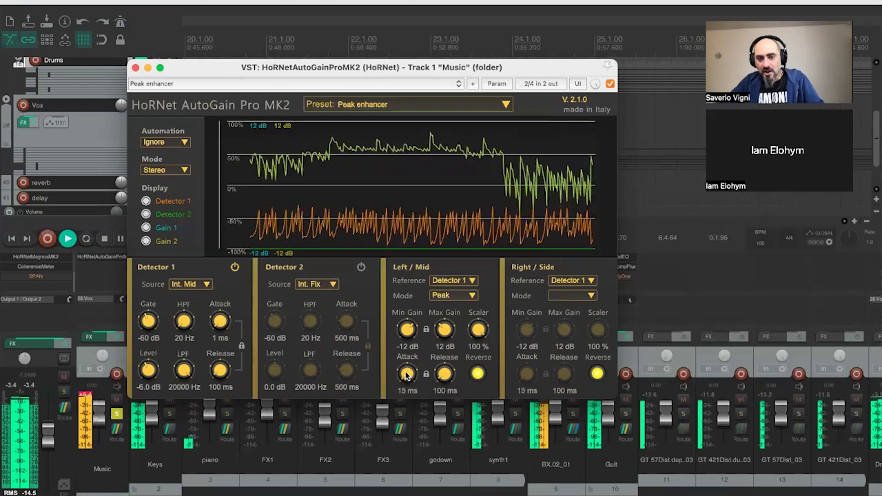
pyautogui.scroll(2, 406, 374)
pyautogui.scroll(2, 408, 374)
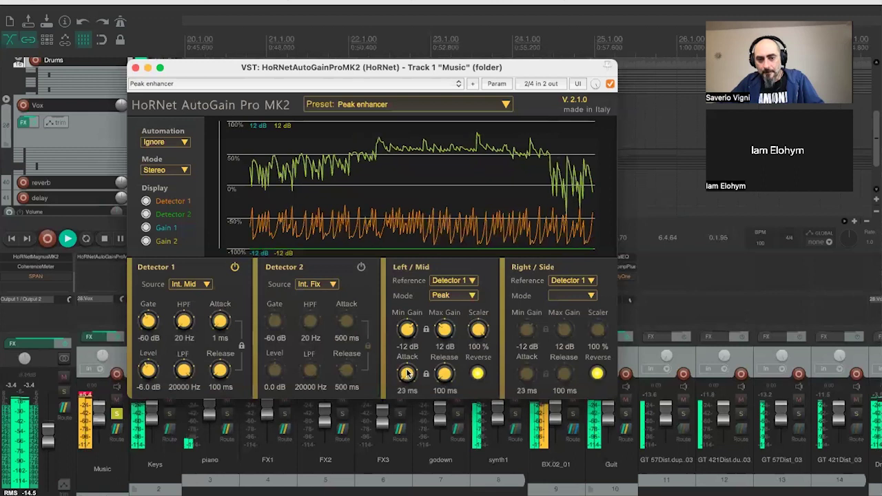
pyautogui.scroll(4, 408, 372)
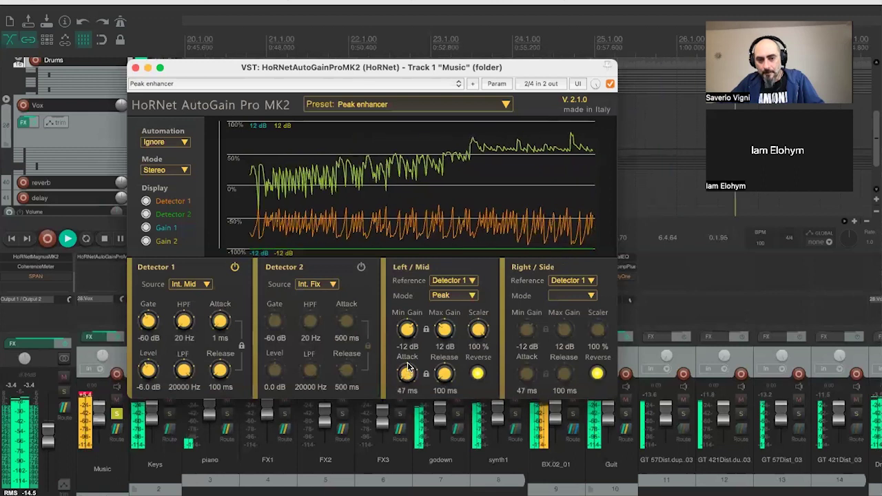
pyautogui.scroll(1, 408, 372)
pyautogui.scroll(1, 407, 372)
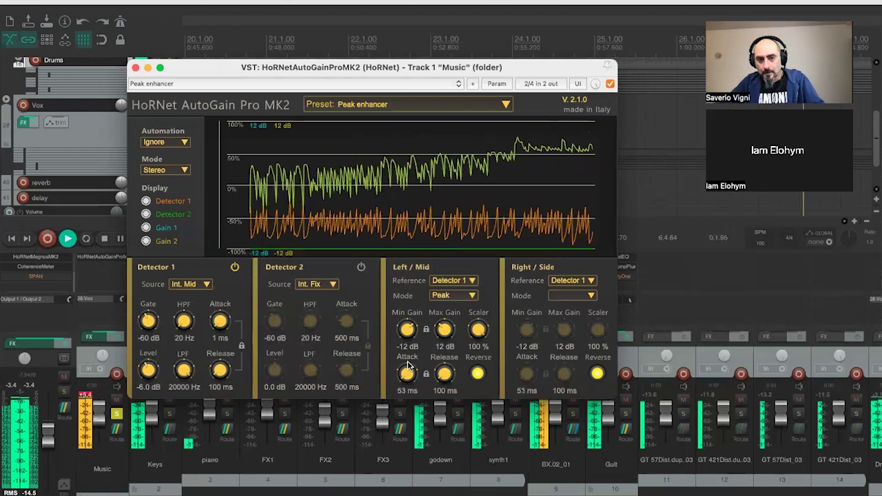
pyautogui.scroll(1, 408, 370)
pyautogui.scroll(1, 408, 369)
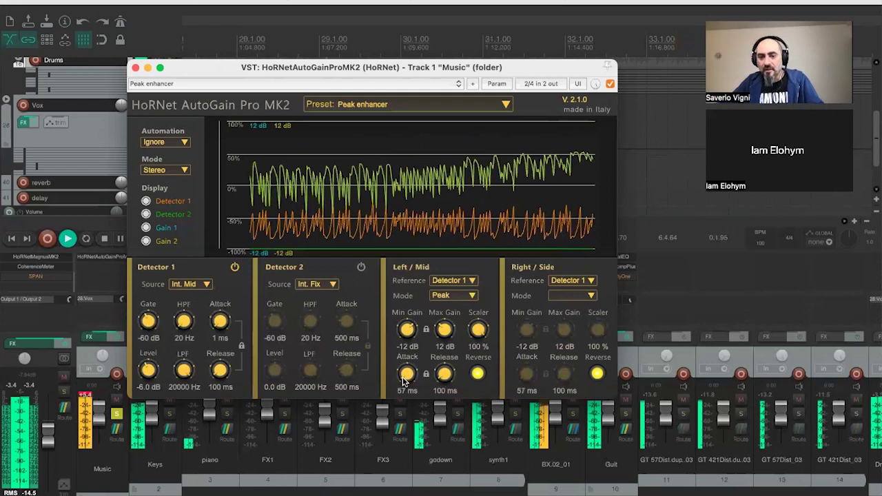
# - Turn off Reverse, try a Left / Mid attack of 135 ms and bring it down to 67 ms, stopping playback at the end
pyautogui.click(478, 373)
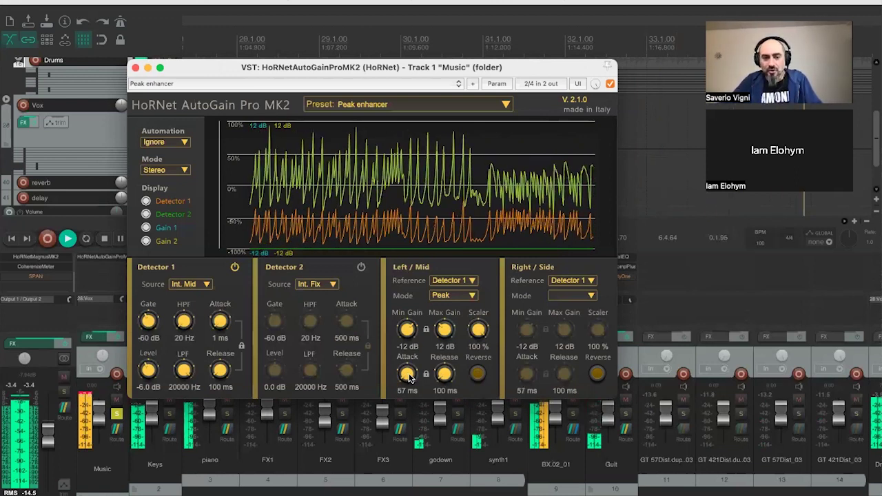
pyautogui.moveTo(409, 375); pyautogui.dragTo(413, 355)
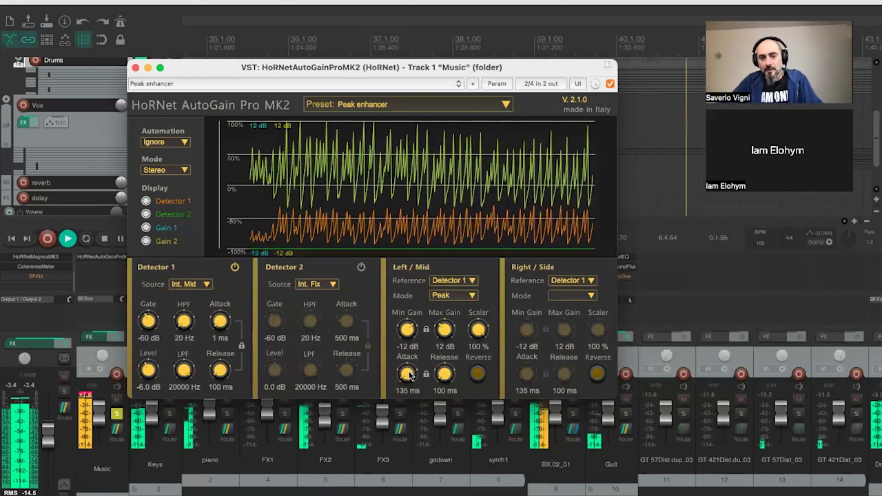
pyautogui.moveTo(407, 375); pyautogui.dragTo(411, 392)
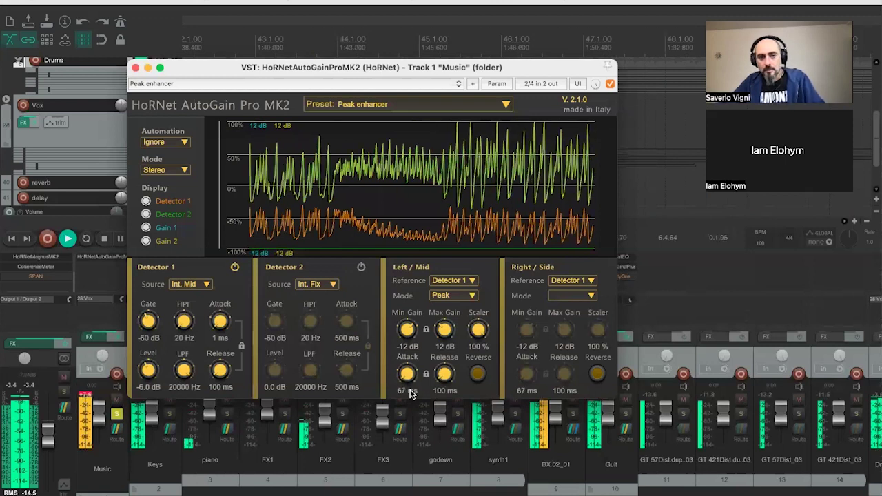
pyautogui.press('space')
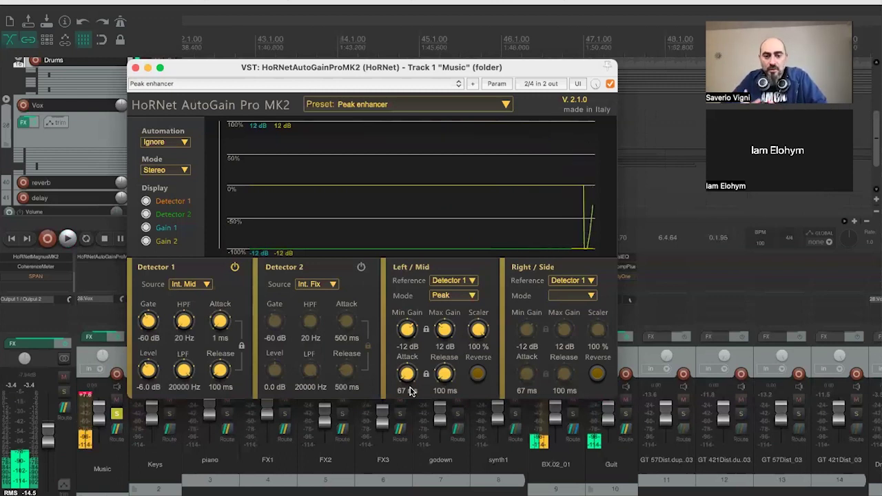
# - Look over the plugin's presets and set Detector 1's source to Int. Side
pyautogui.click(376, 106)
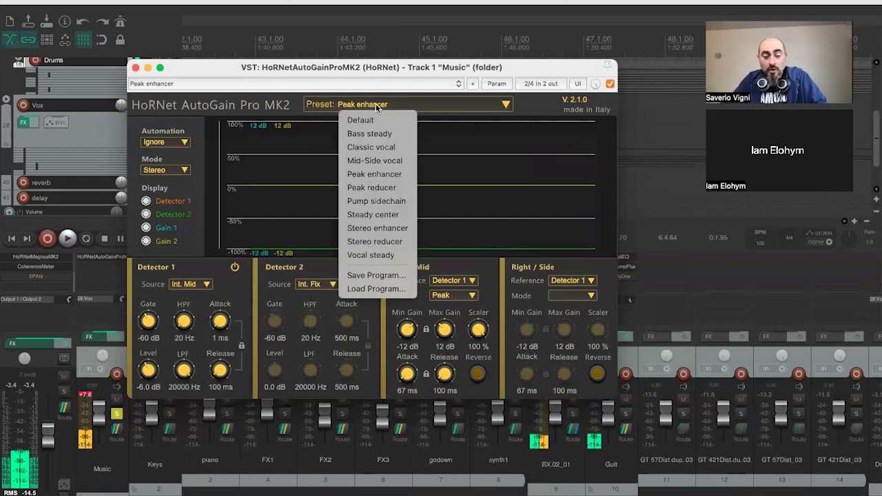
pyautogui.click(209, 286)
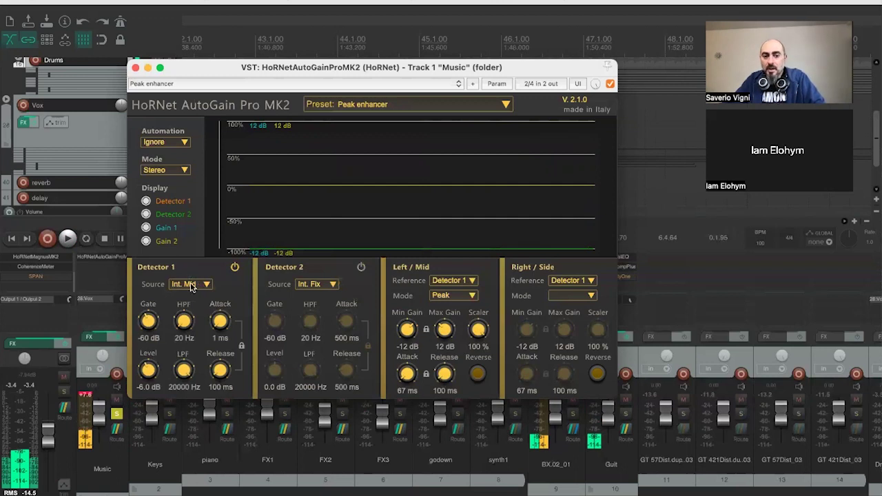
pyautogui.click(191, 284)
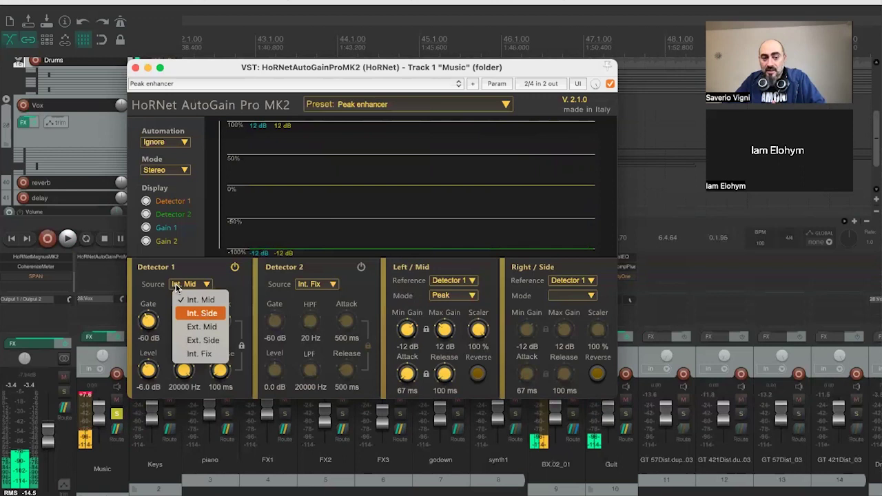
pyautogui.click(201, 314)
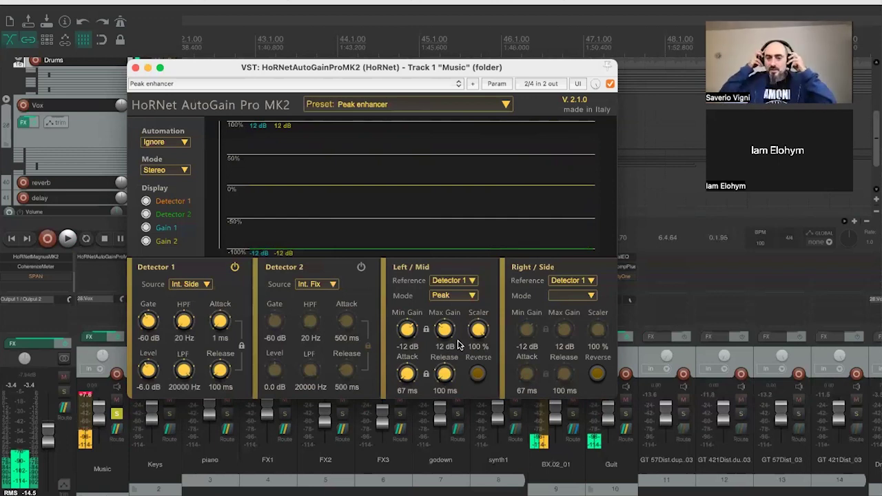
# - Play the music, turn Reverse on again and raise the Left / Mid attack to 235 ms, trying 64 ms first
pyautogui.press('space')
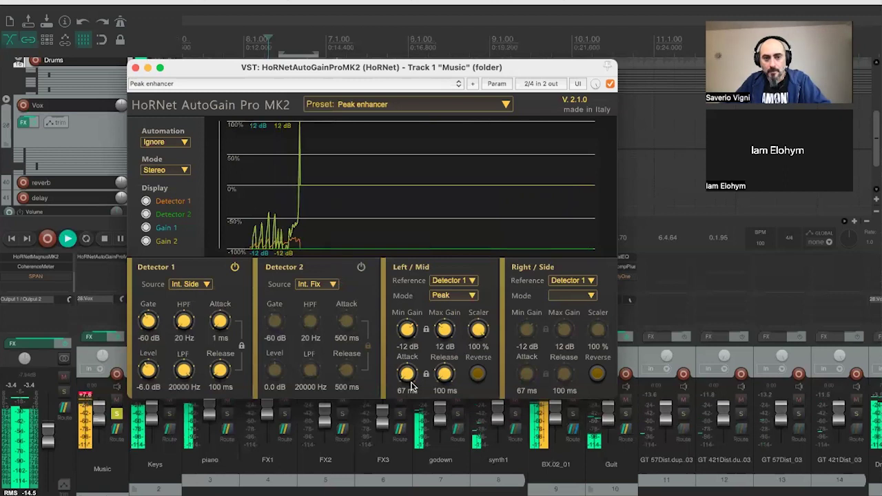
pyautogui.moveTo(409, 374); pyautogui.dragTo(410, 383)
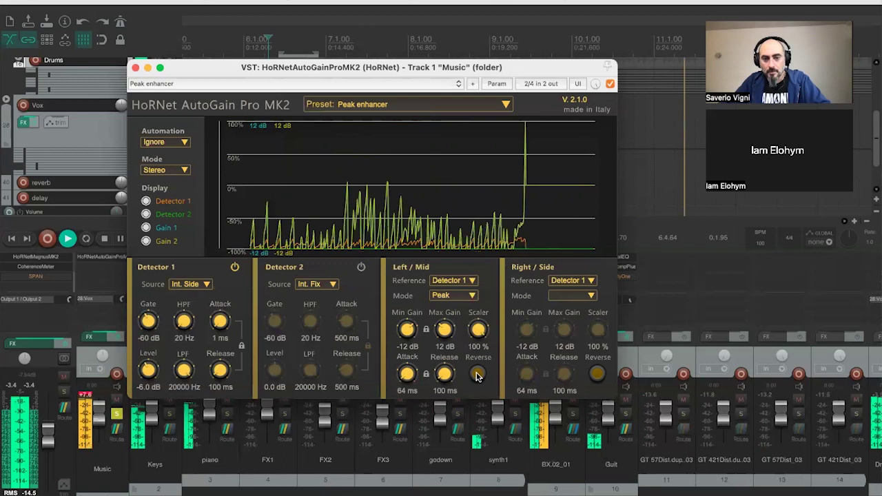
pyautogui.click(478, 375)
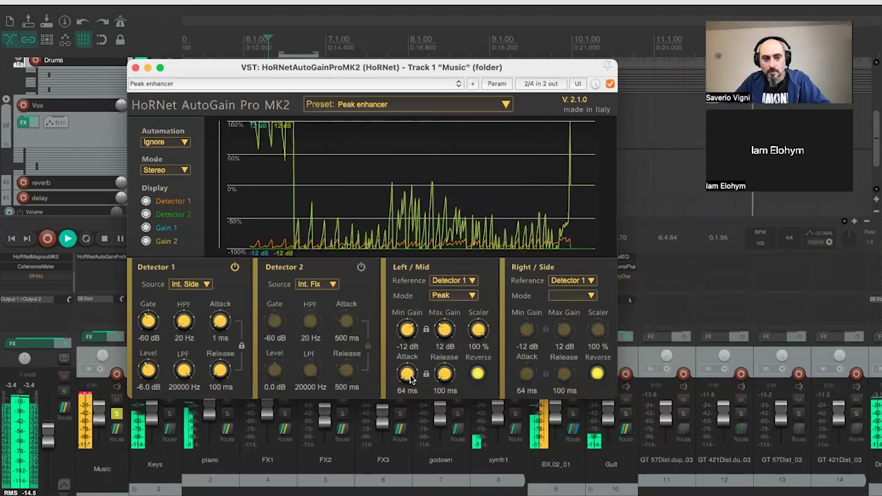
pyautogui.moveTo(408, 378); pyautogui.dragTo(411, 372)
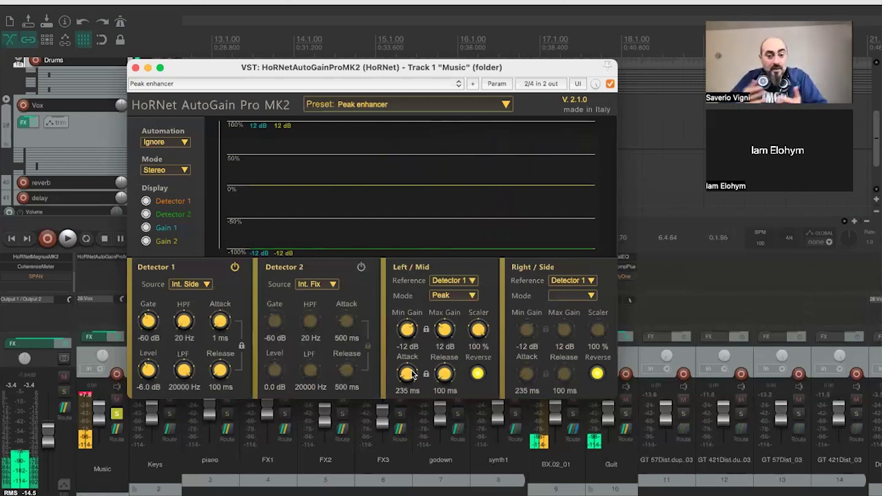
# - Look at the available source options for Detector 1 without changing the selection
pyautogui.click(188, 285)
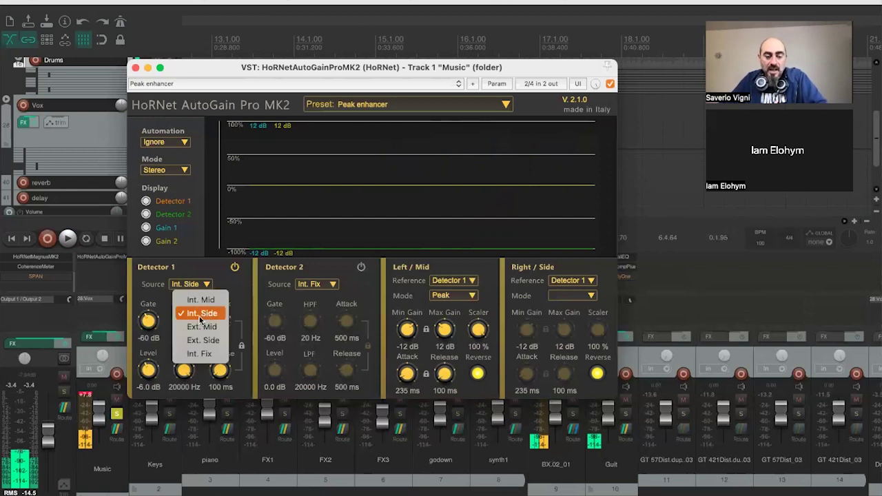
pyautogui.click(235, 299)
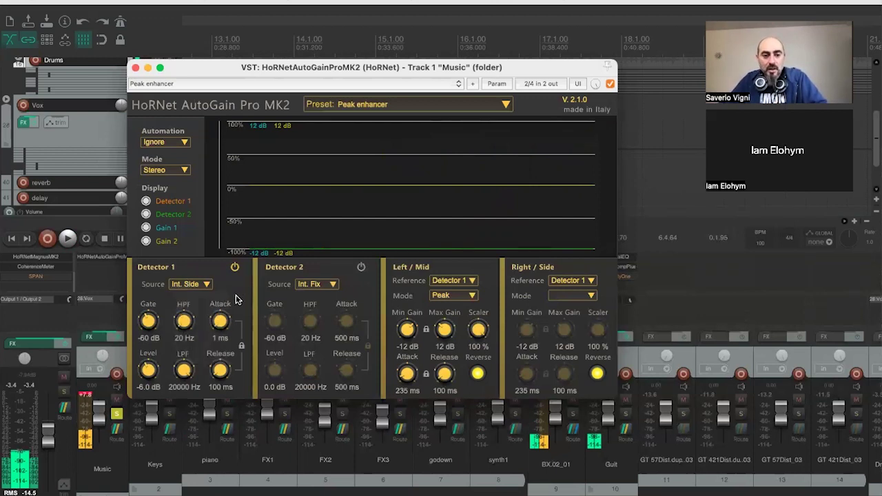
pyautogui.click(206, 286)
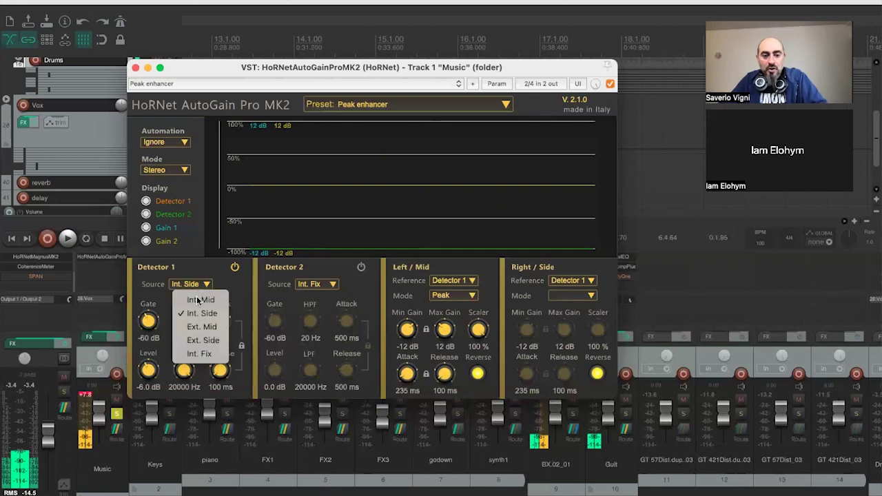
pyautogui.click(236, 295)
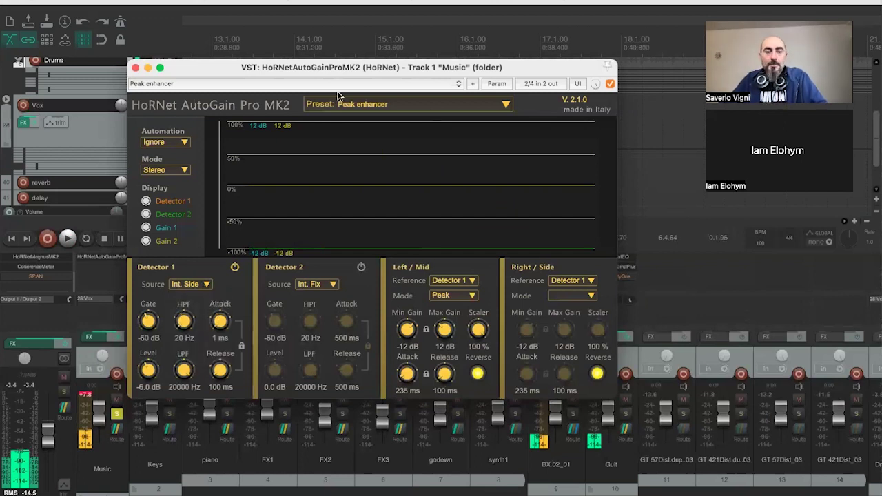
# - Load the Pump sidechain preset and move the plugin window so the Drums and Vox tracks are uncovered
pyautogui.click(372, 106)
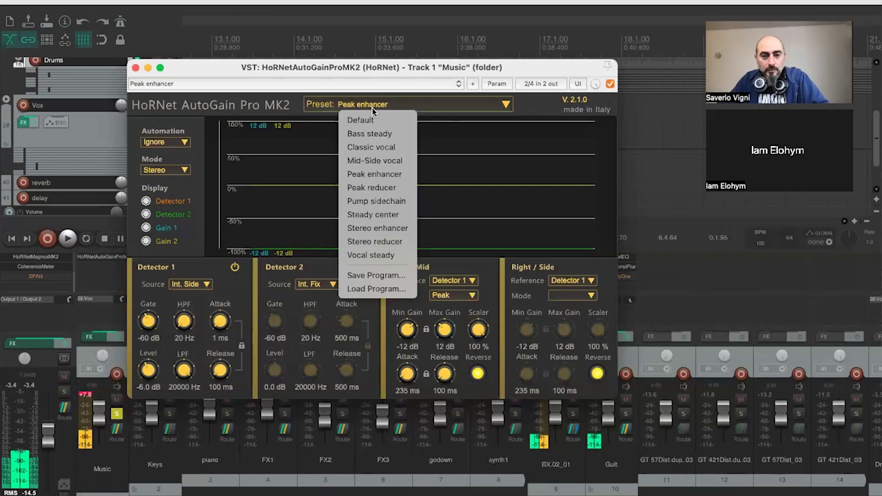
pyautogui.click(380, 203)
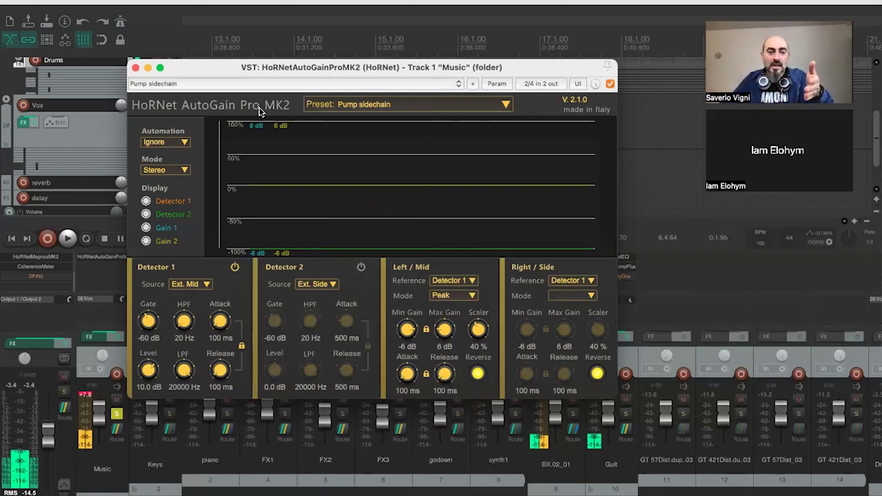
pyautogui.moveTo(223, 71); pyautogui.dragTo(296, 75)
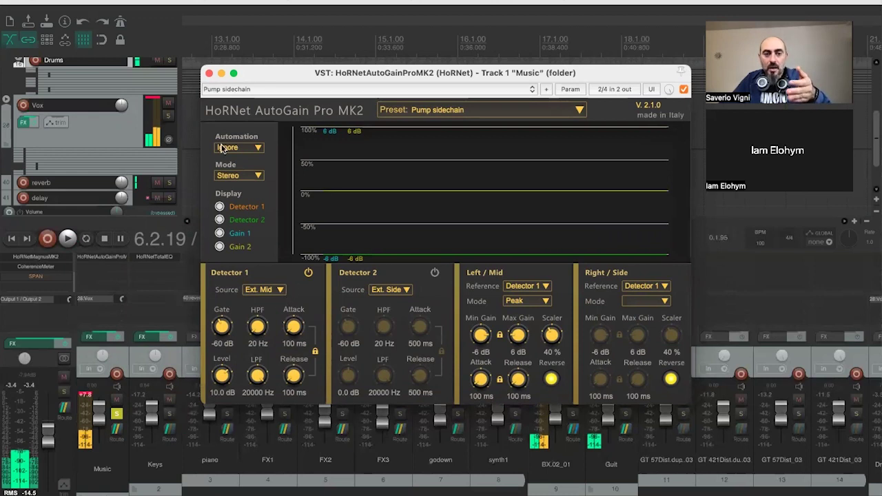
pyautogui.moveTo(271, 76); pyautogui.dragTo(253, 86)
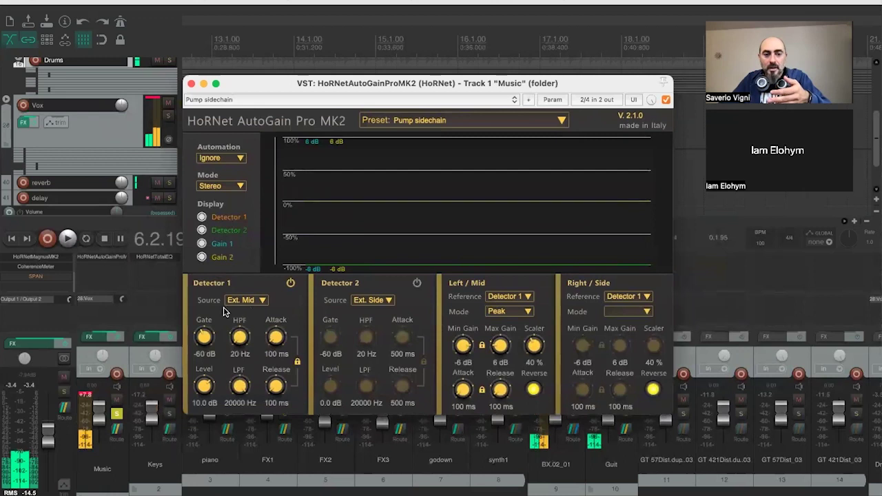
# - Load the Steady center preset and move the plugin window back over the edge of the track list
pyautogui.click(489, 122)
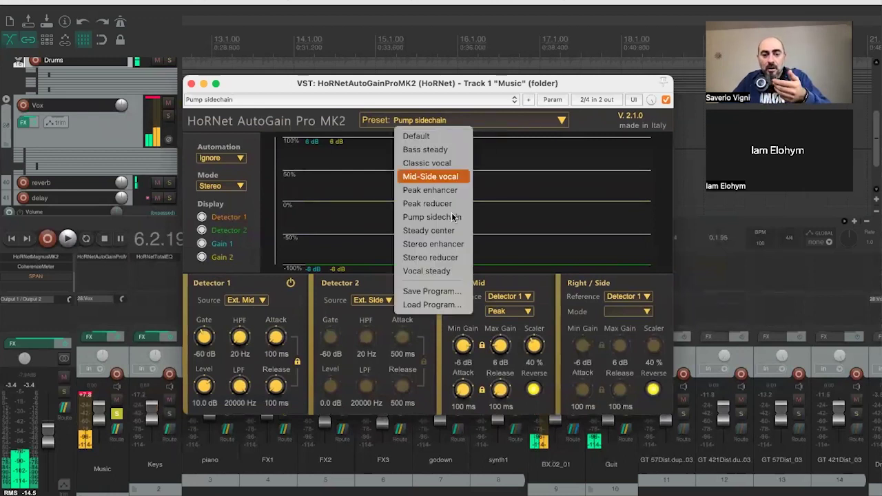
pyautogui.click(442, 231)
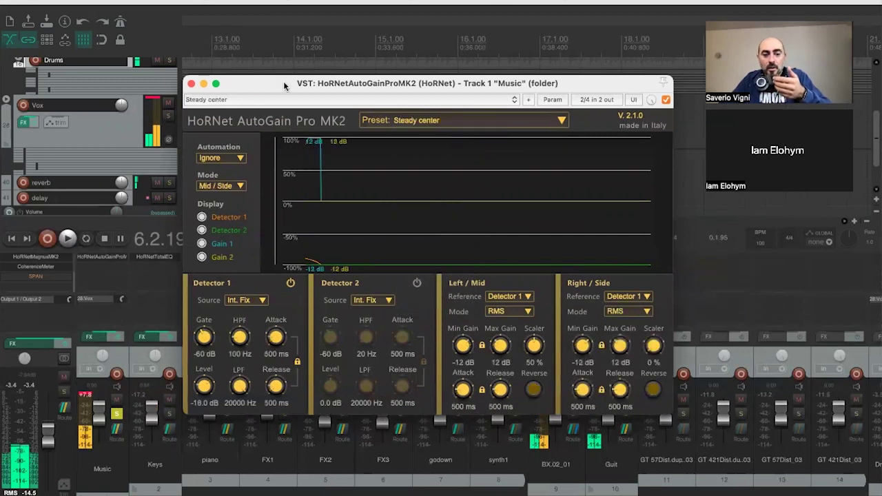
pyautogui.moveTo(285, 82); pyautogui.dragTo(233, 75)
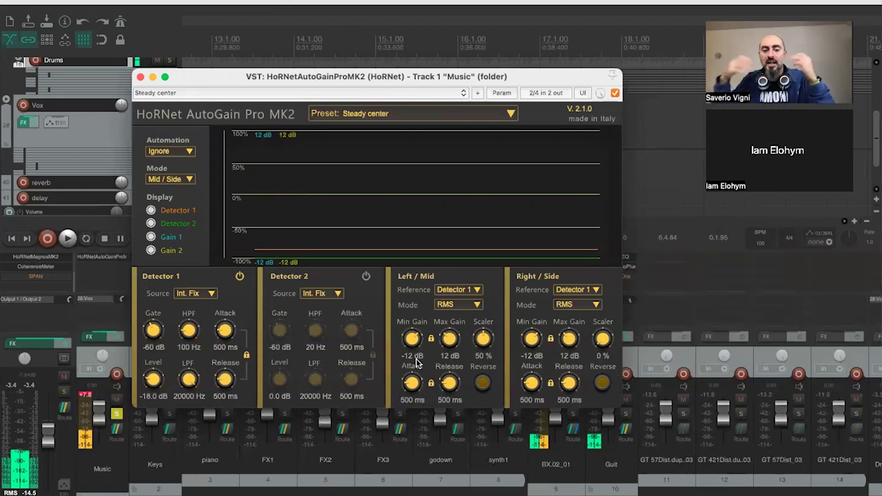
# - Load the Stereo enhancer preset, play the music and compare the bypassed and processed sound
pyautogui.click(376, 117)
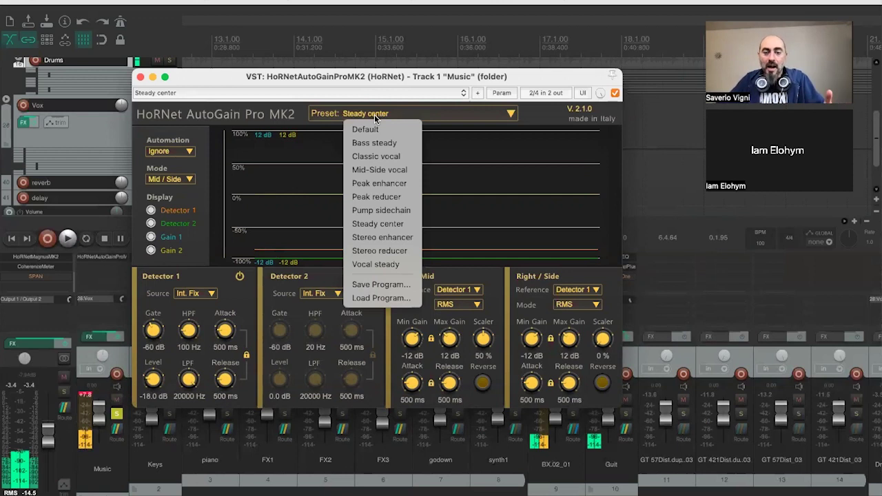
pyautogui.click(405, 237)
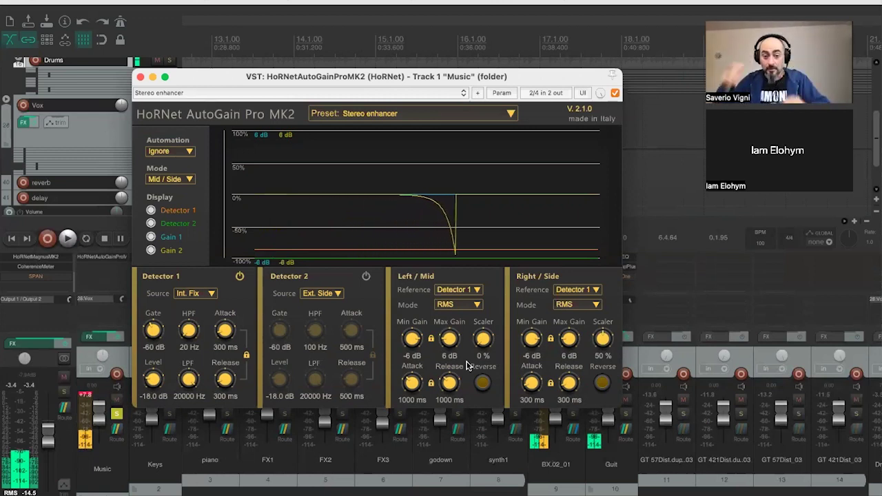
pyautogui.press('space')
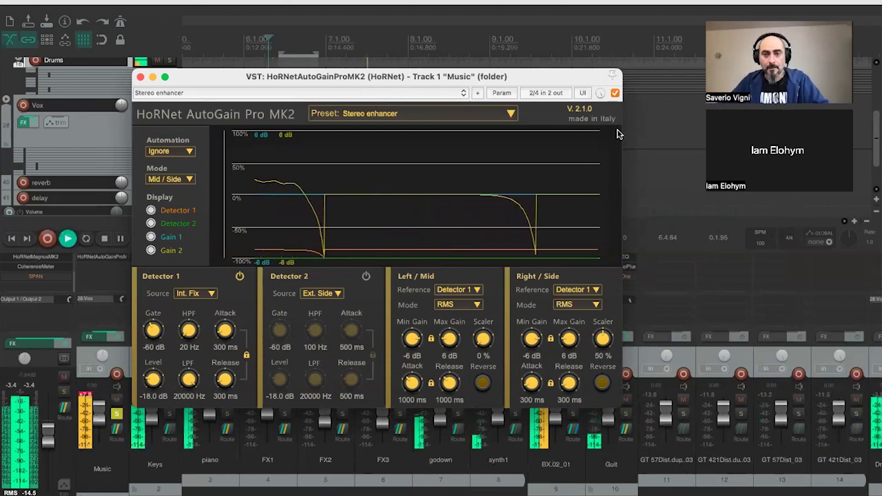
pyautogui.click(615, 93)
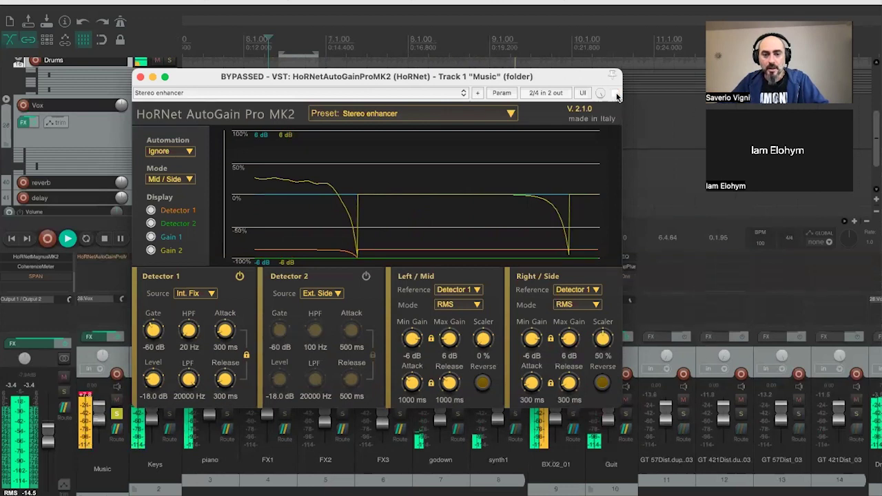
pyautogui.click(616, 94)
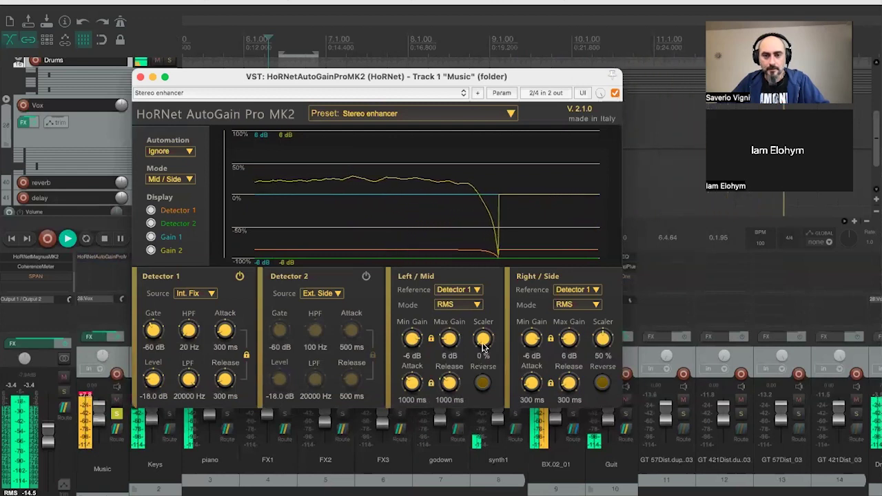
# - Raise the Left / Mid scaler to 43 % and compare the sound with the plugin bypassed and active
pyautogui.moveTo(485, 342); pyautogui.dragTo(485, 314)
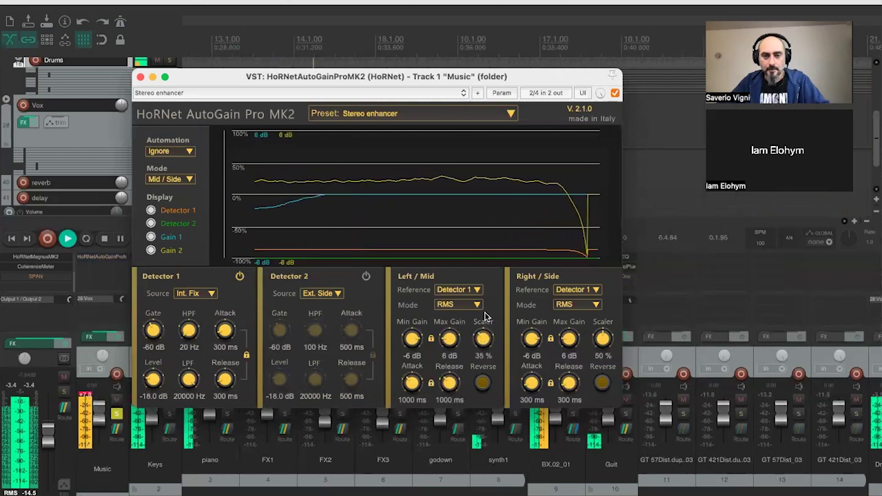
pyautogui.scroll(8, 482, 337)
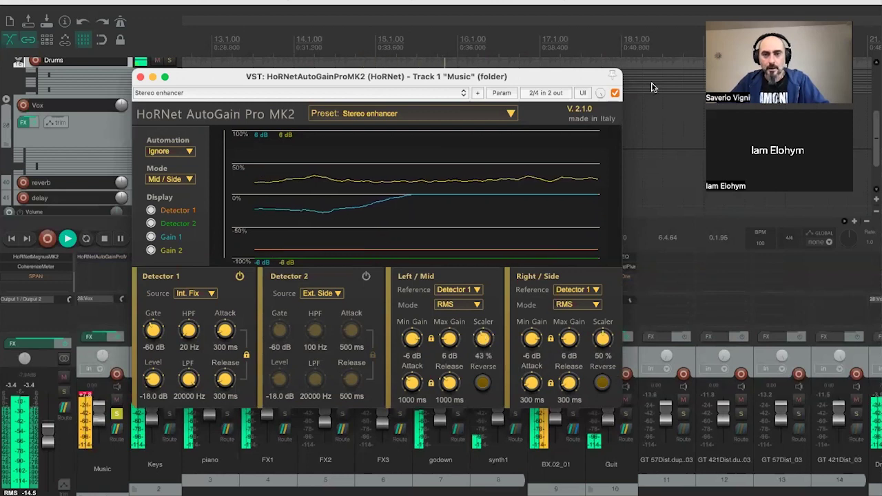
pyautogui.click(615, 93)
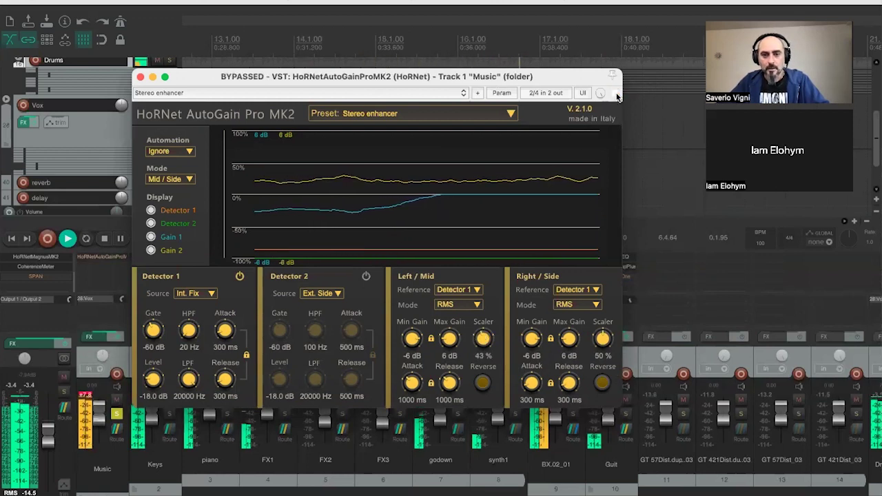
pyautogui.click(615, 93)
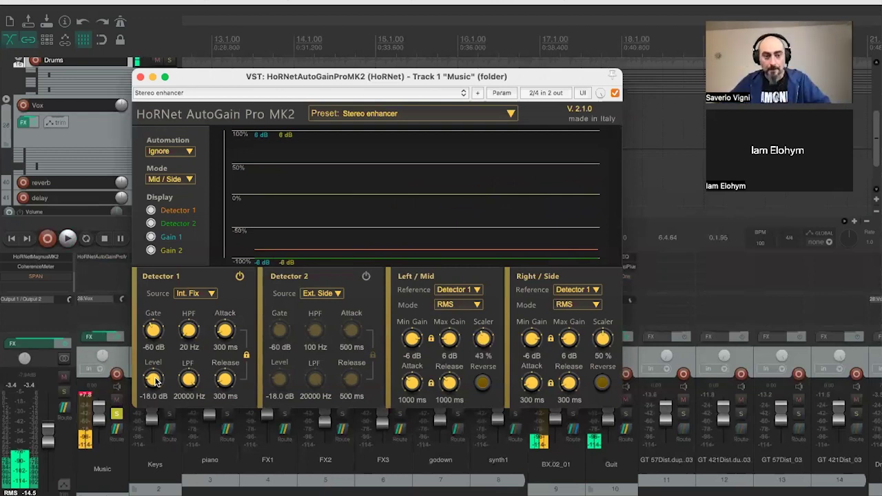
# - Play the music and set Detector 1 level to 7.5 dB, the Left / Mid scaler to 100 % and its gain range to ±14 dB
pyautogui.press('space')
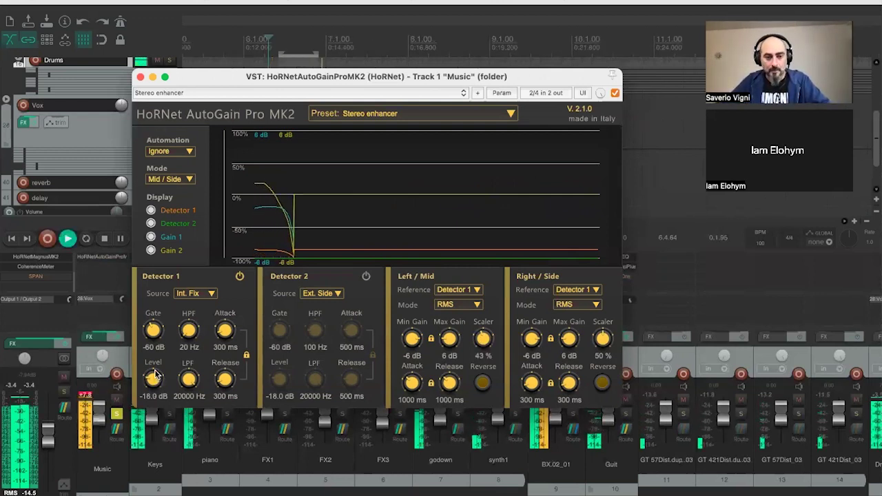
pyautogui.moveTo(154, 380); pyautogui.dragTo(159, 354)
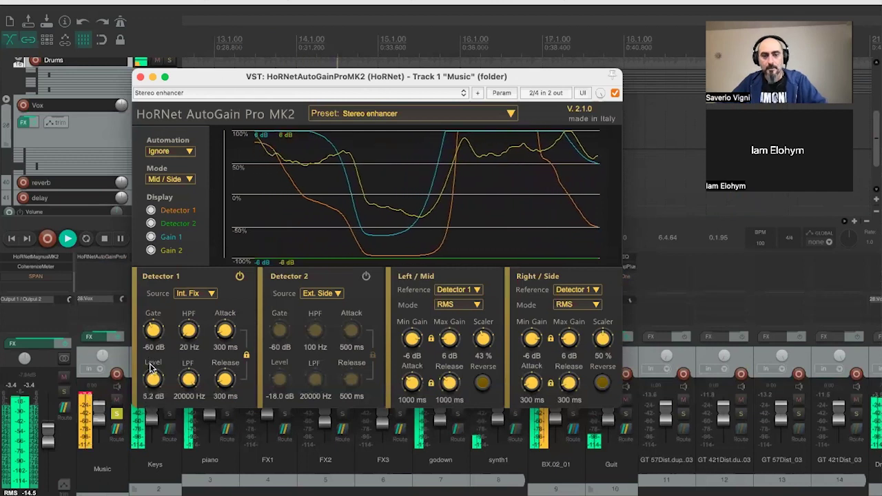
pyautogui.moveTo(482, 337); pyautogui.dragTo(480, 284)
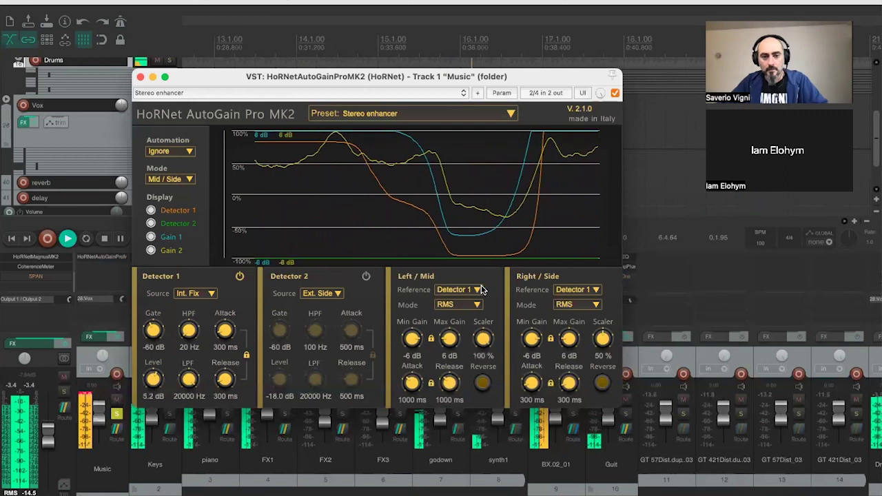
pyautogui.moveTo(449, 339); pyautogui.dragTo(454, 306)
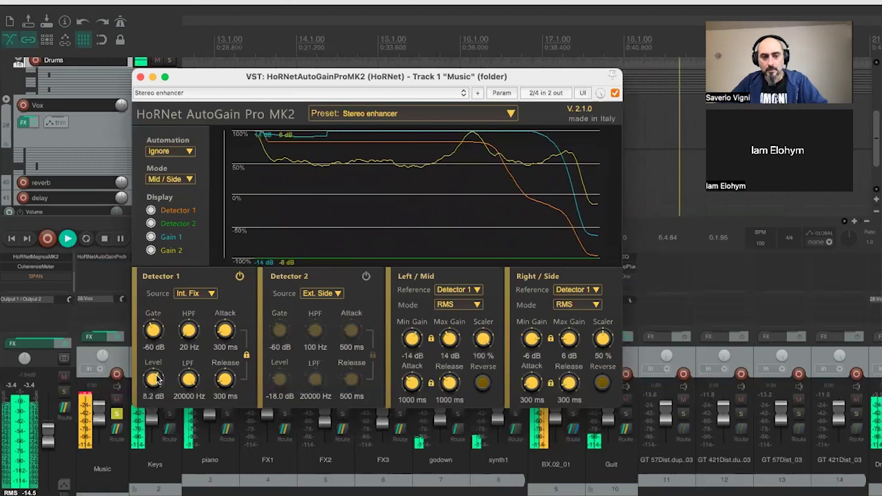
pyautogui.moveTo(153, 385)
pyautogui.mouseDown()
pyautogui.moveTo(153, 405)
pyautogui.moveTo(165, 382)
pyautogui.mouseUp()
pyautogui.scroll(5, 165, 383)
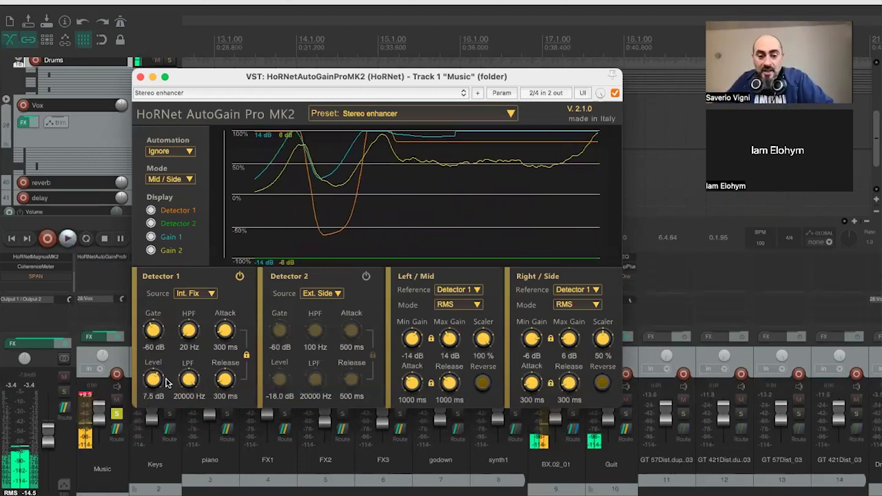
# - Switch the Left / Mid mode to Peak, play the music and adjust the Detector 1 level to -3.0 dB
pyautogui.click(451, 307)
pyautogui.click(456, 321)
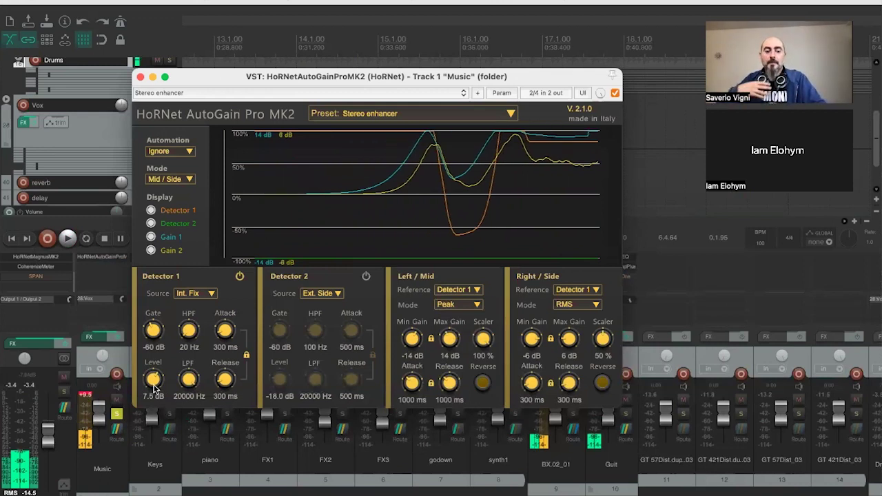
pyautogui.press('space')
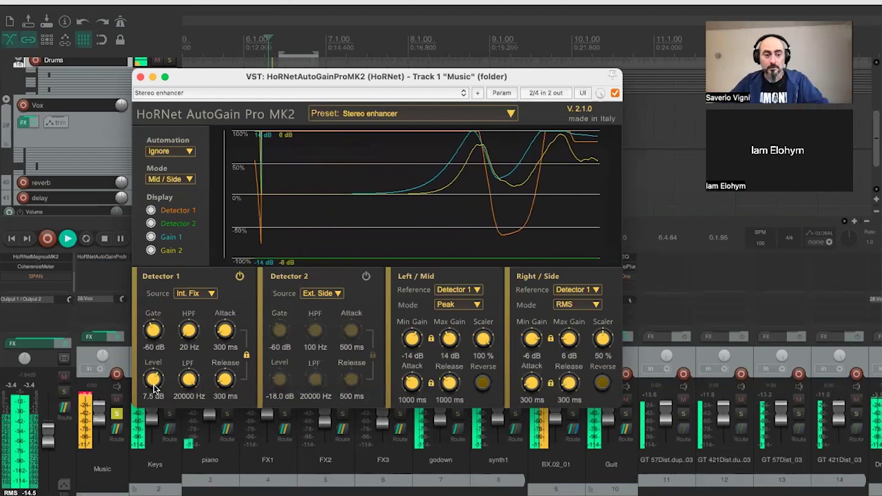
pyautogui.scroll(3, 153, 376)
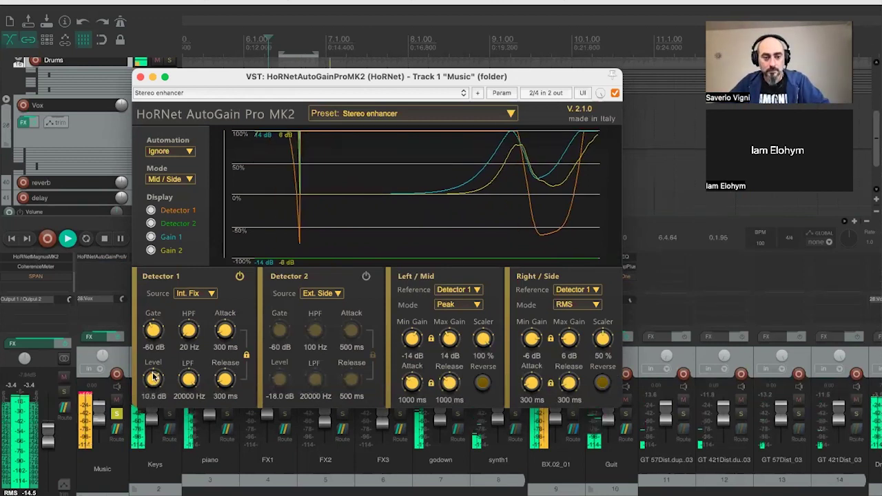
pyautogui.scroll(-1, 153, 379)
pyautogui.scroll(-5, 152, 385)
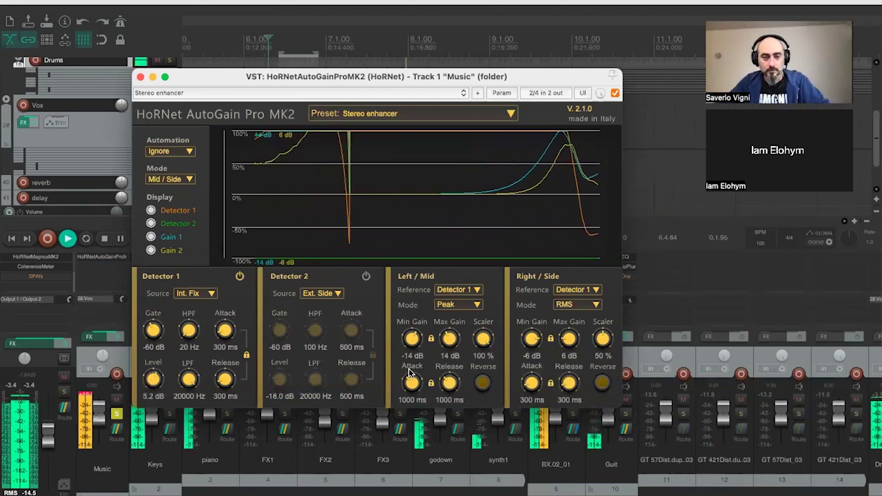
pyautogui.scroll(-1, 147, 400)
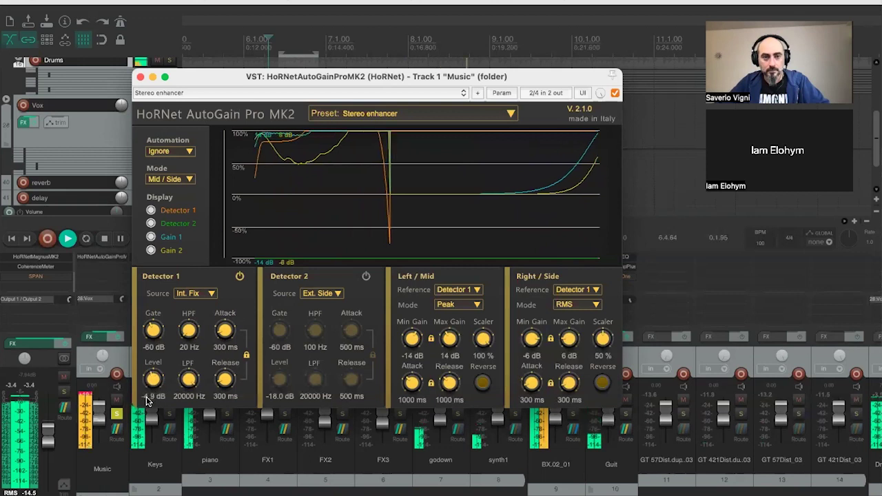
pyautogui.scroll(4, 153, 394)
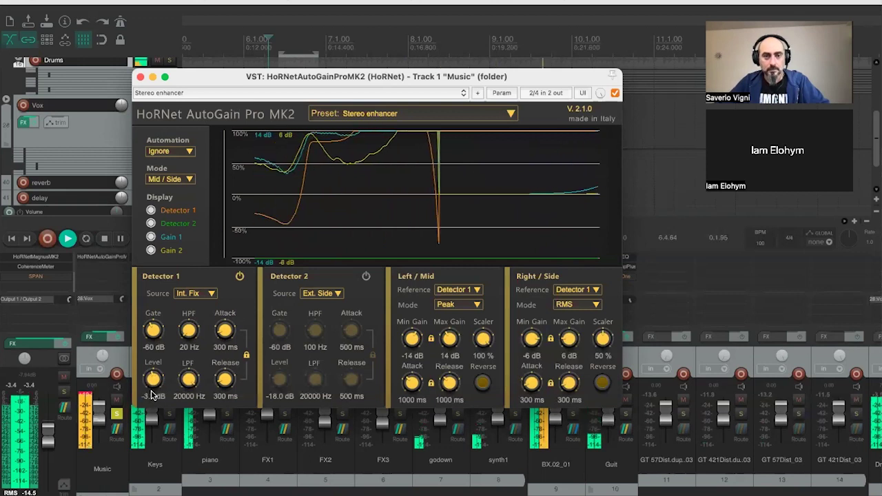
# - Compare the bypassed and processed sound, lower the Detector 1 level to -9.0 dB and compare again
pyautogui.click(615, 93)
pyautogui.click(614, 94)
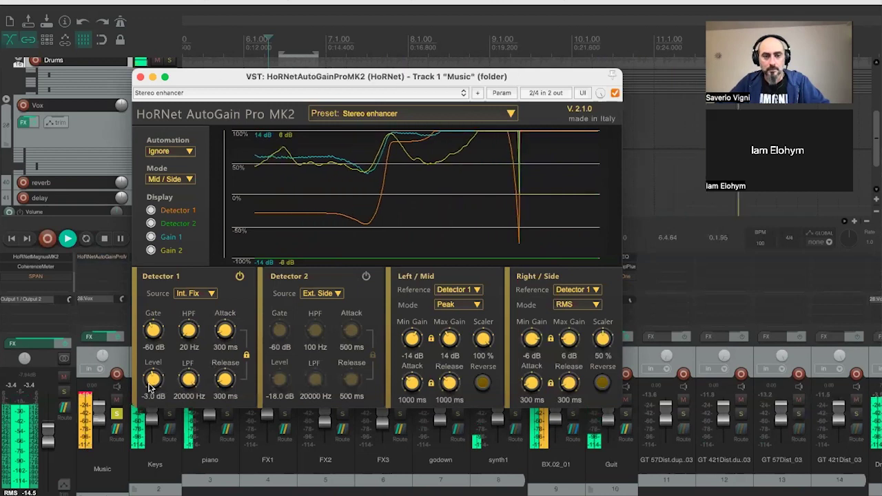
pyautogui.click(615, 93)
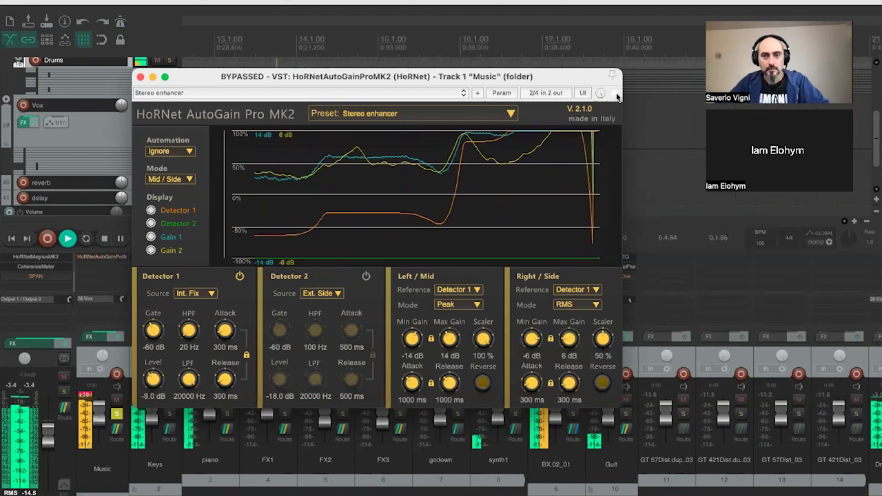
pyautogui.click(615, 93)
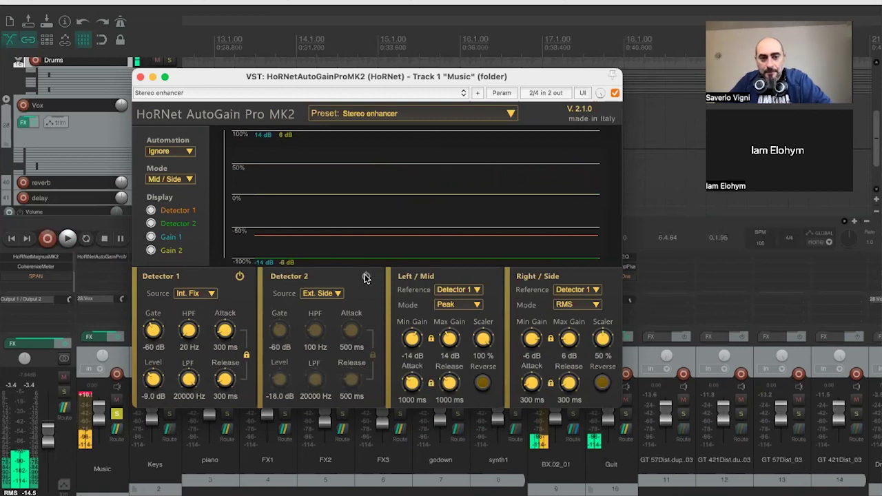
# - Enable Detector 2 with the Int. Mid source and set the Right / Side reference to Detector 2
pyautogui.click(322, 294)
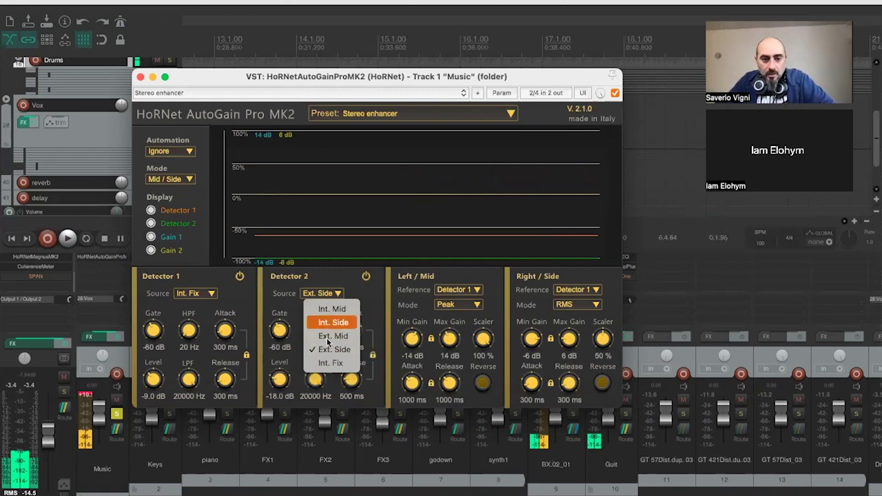
pyautogui.click(334, 310)
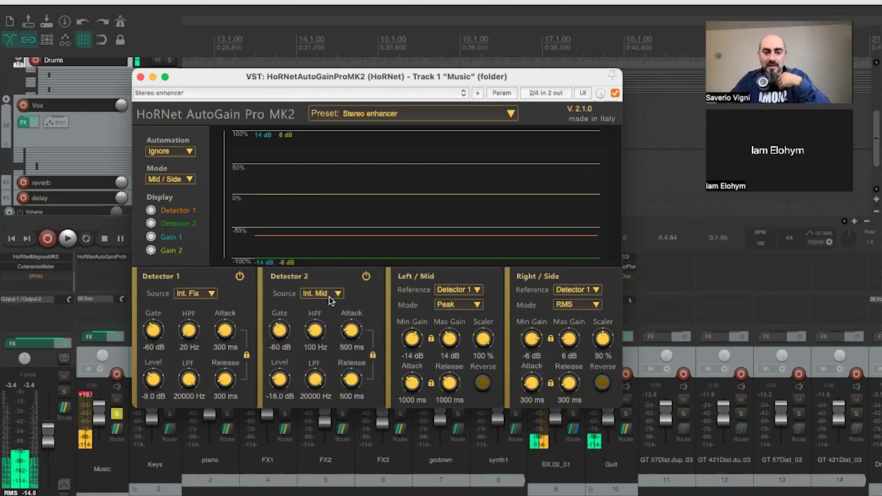
pyautogui.click(578, 291)
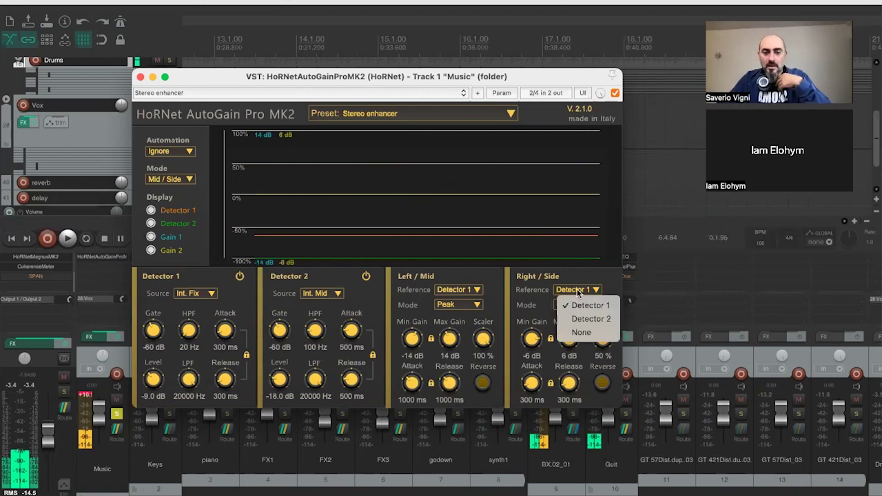
pyautogui.press('Down')
pyautogui.press('Return')
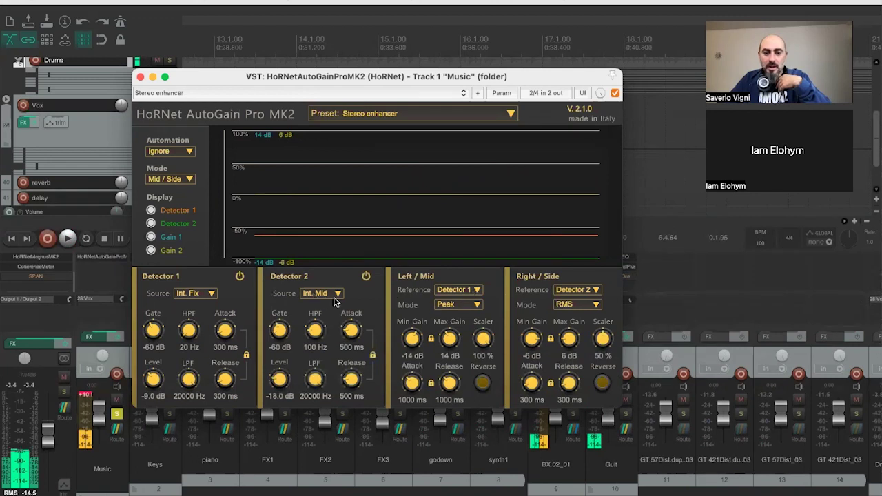
# - Turn on Reverse for both channels, with Right / Side at 100 % scaler and ±21 dB gain and Left / Mid at ±11 dB gain
pyautogui.click(601, 383)
pyautogui.moveTo(605, 342); pyautogui.dragTo(600, 270)
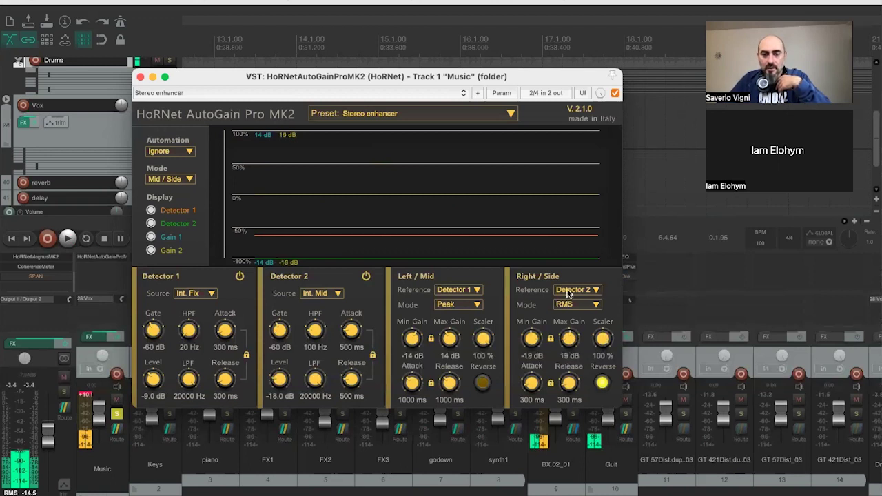
pyautogui.moveTo(448, 348); pyautogui.dragTo(445, 366)
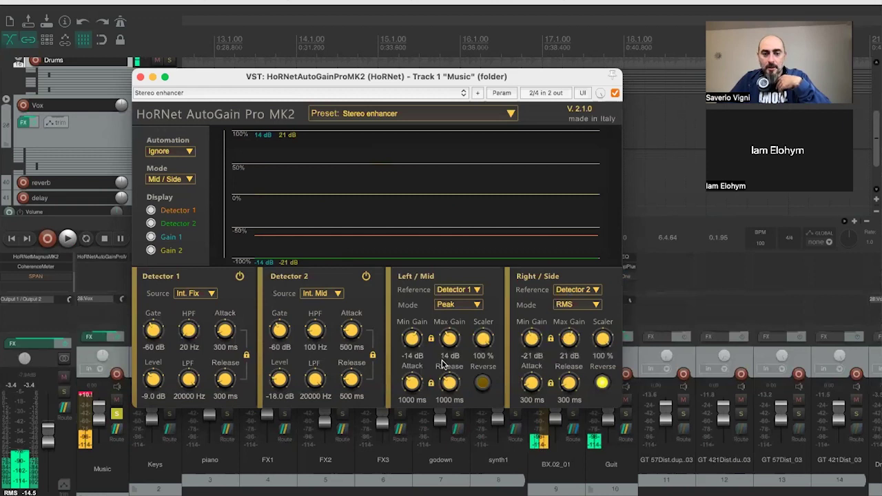
pyautogui.click(456, 305)
pyautogui.click(452, 315)
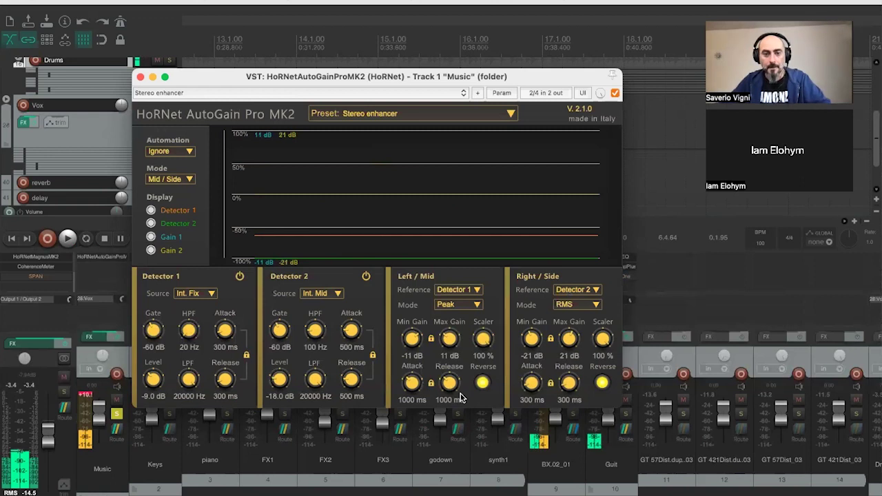
# - Play the music and lower the Left / Mid scaler to 75 % and the Detector 1 level to -16.1 dB
pyautogui.press('space')
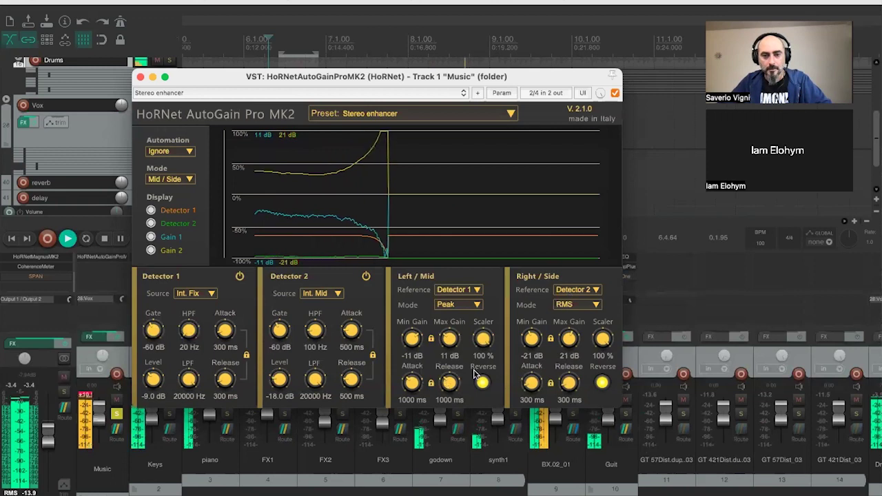
pyautogui.moveTo(480, 351); pyautogui.dragTo(479, 361)
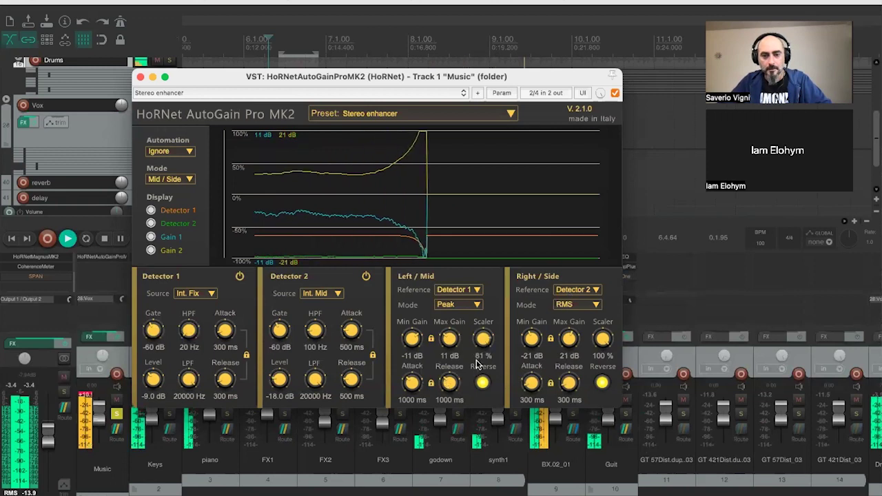
pyautogui.moveTo(153, 381)
pyautogui.mouseDown()
pyautogui.moveTo(157, 357)
pyautogui.moveTo(155, 398)
pyautogui.mouseUp()
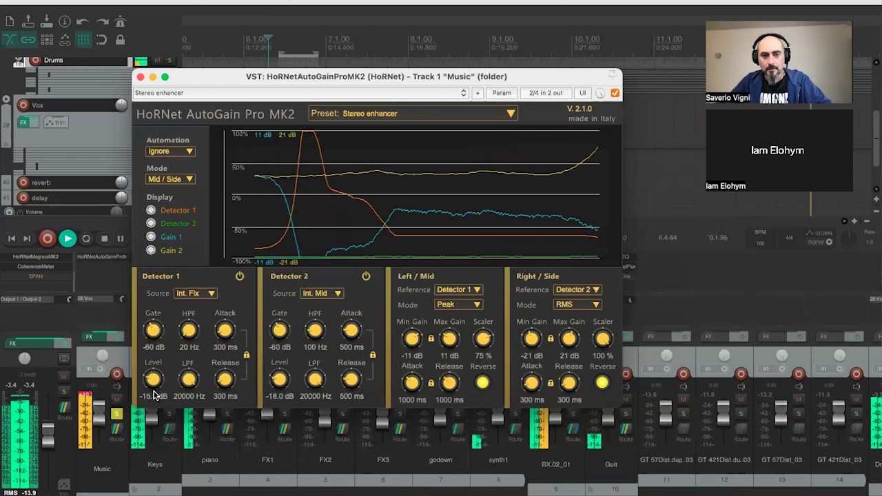
# - Switch Right / Side Reverse off and back on to compare, and shorten its linked attack and release to 92 ms
pyautogui.click(602, 383)
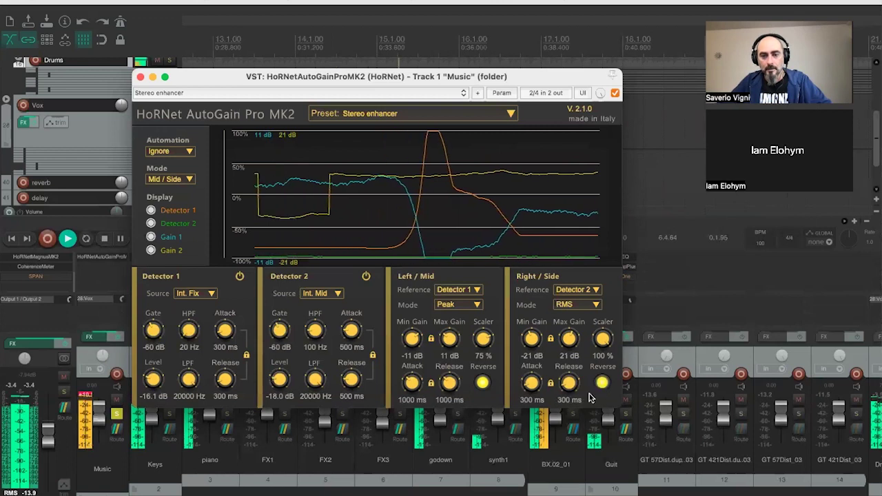
pyautogui.click(599, 384)
pyautogui.moveTo(527, 389); pyautogui.dragTo(529, 393)
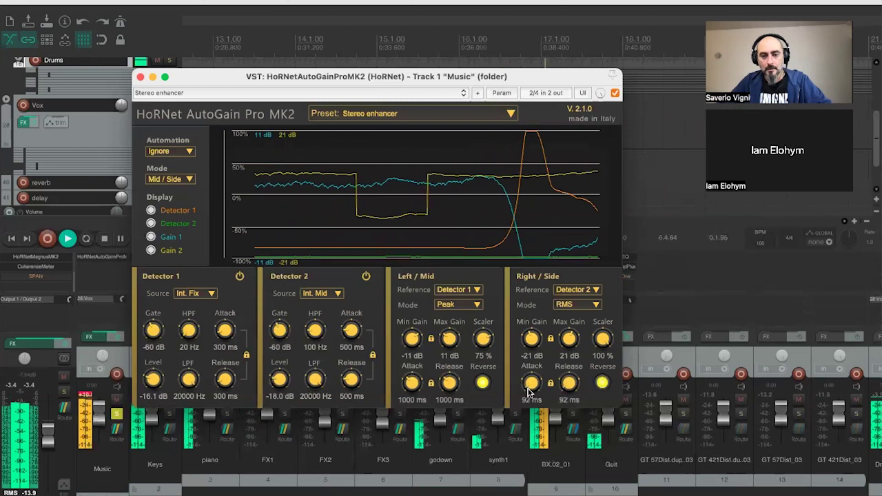
# - Shorten the linked Left / Mid attack and release to 828 ms, and bypass and re-enable the plugin to compare the sound
pyautogui.moveTo(449, 391); pyautogui.dragTo(451, 393)
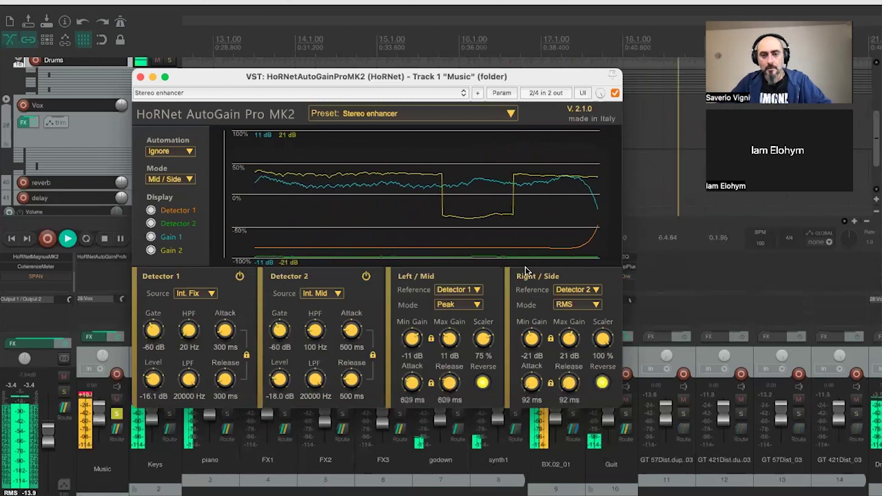
pyautogui.click(614, 93)
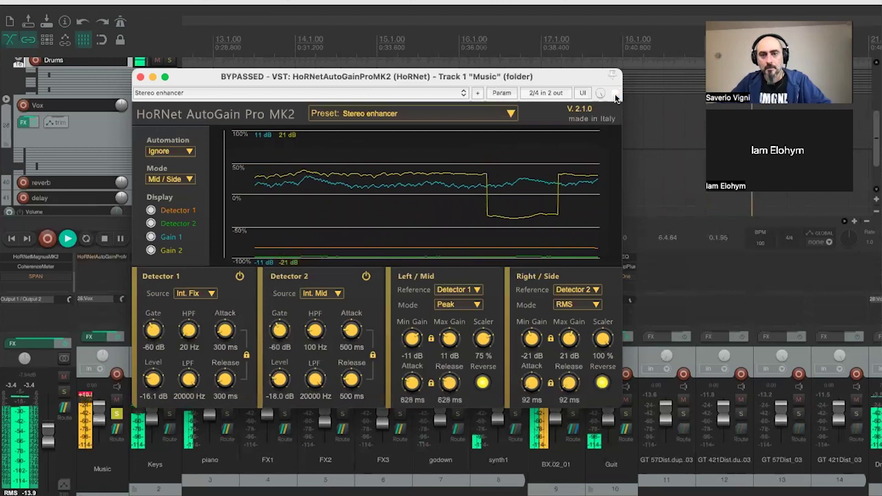
pyautogui.click(614, 94)
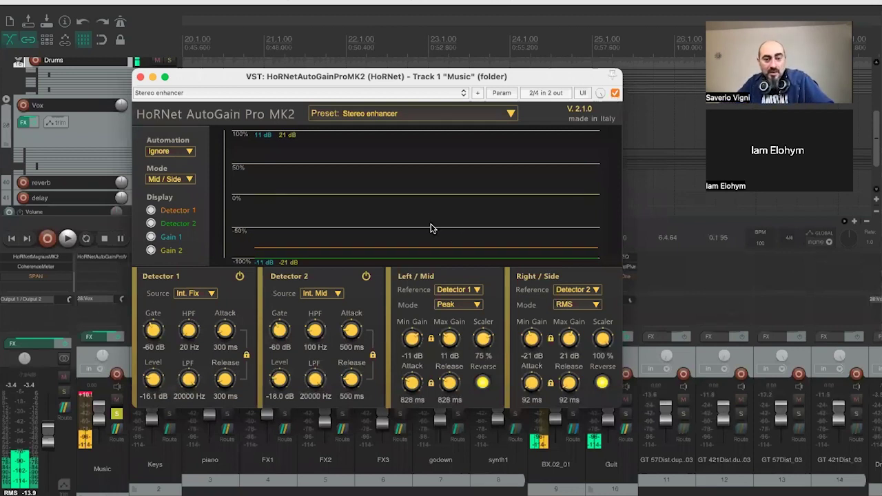
# - Set Detector 2's HPF to 173 Hz and LPF to 13046 Hz, and load the Vocal steady preset
pyautogui.moveTo(318, 332); pyautogui.dragTo(311, 402)
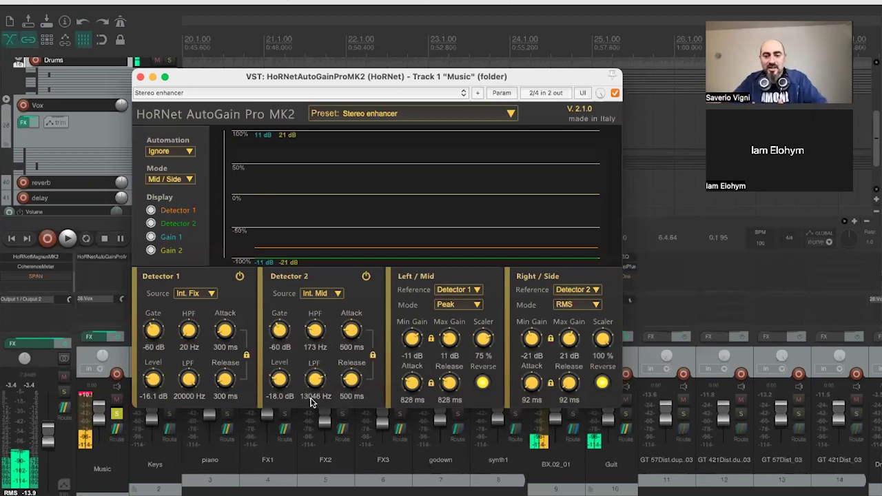
pyautogui.click(383, 114)
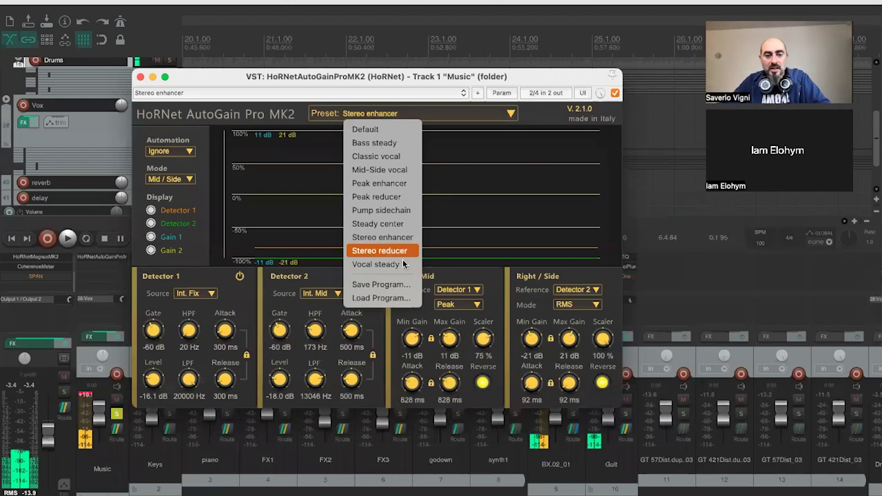
pyautogui.click(389, 267)
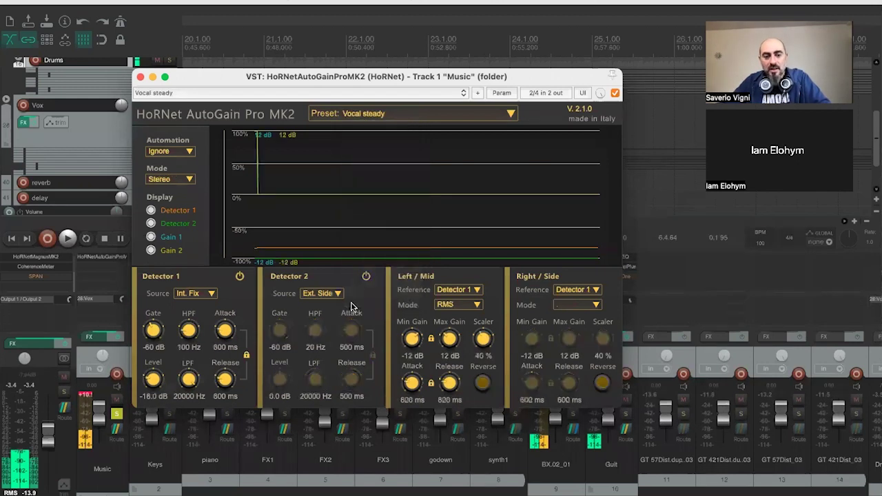